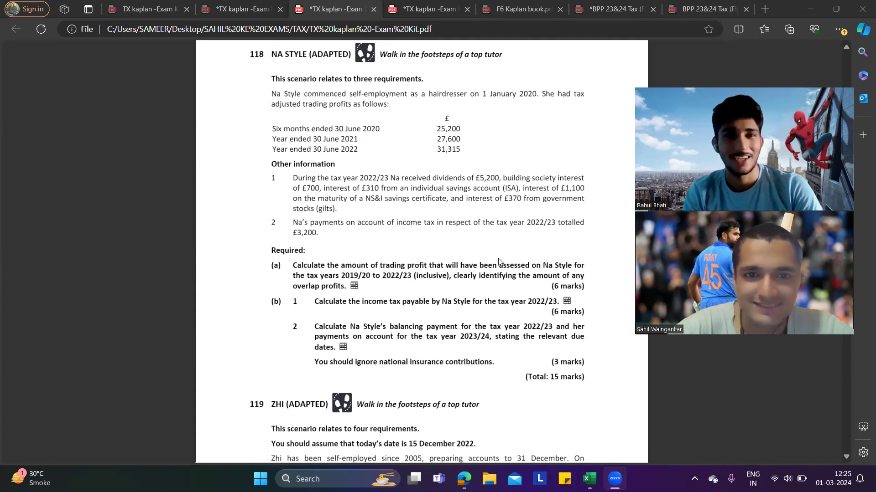
Switch to the EXAM KIT SUMS workbook in Excel and add a new worksheet after the pending sheet.
{"action": "key", "text": "alt+Tab"}
{"action": "key", "text": "alt+Tab"}
{"action": "key", "text": "alt+Tab"}
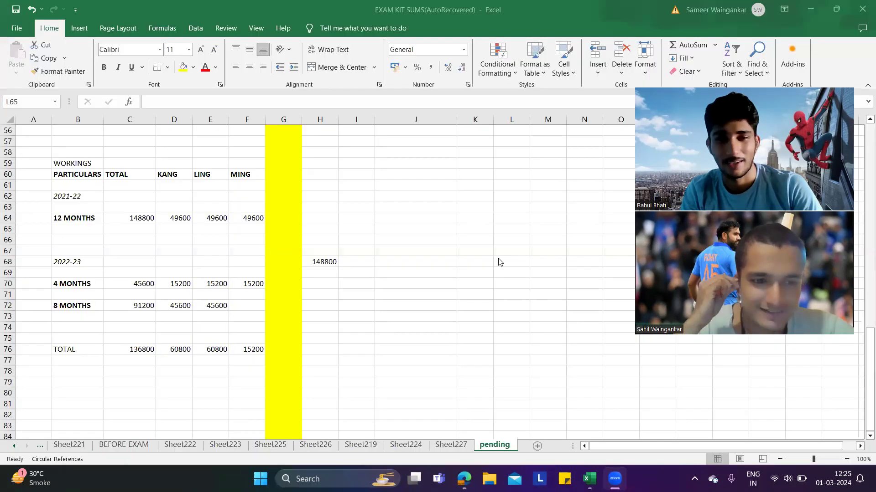
{"action": "key", "text": "XF86AudioLowerVolume"}
{"action": "key", "text": "XF86AudioRaiseVolume"}
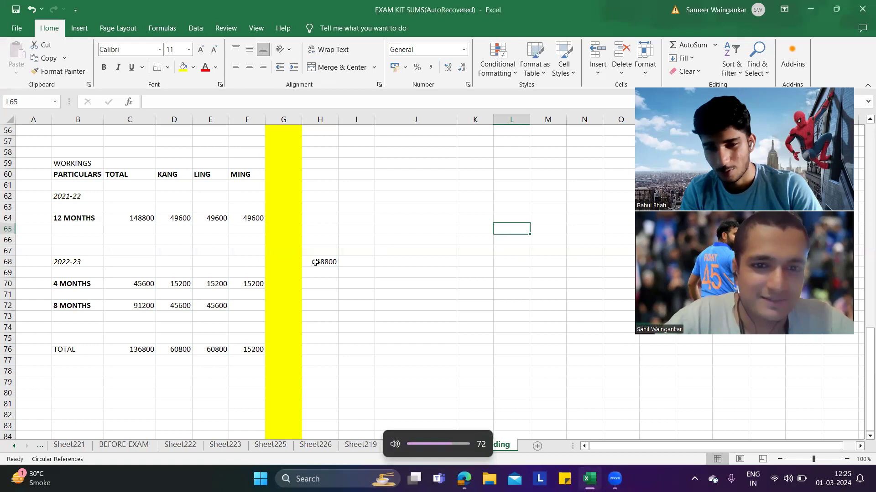
{"action": "scroll", "coordinate": [314, 258], "scroll_direction": "up", "scroll_amount": 18}
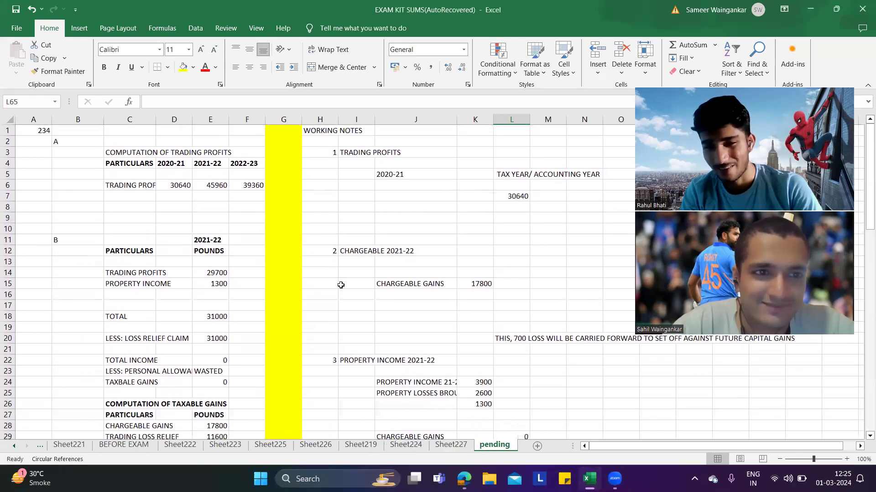
{"action": "left_click", "coordinate": [340, 284]}
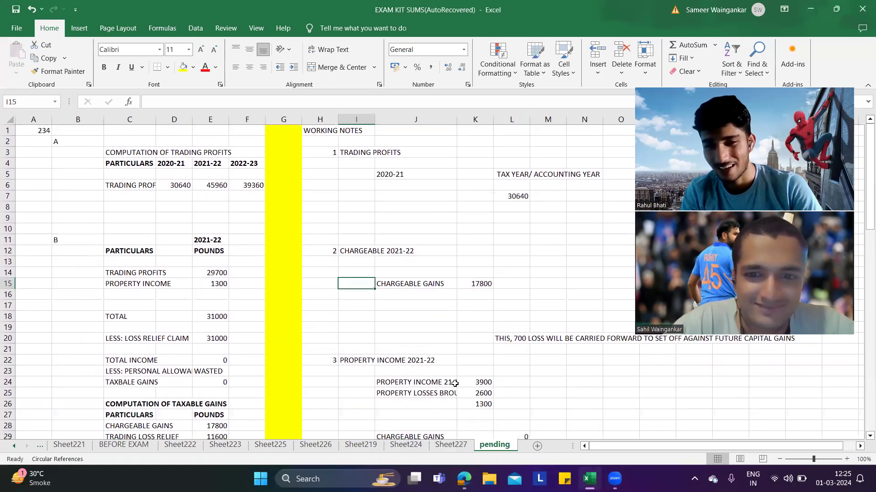
{"action": "left_click", "coordinate": [537, 447]}
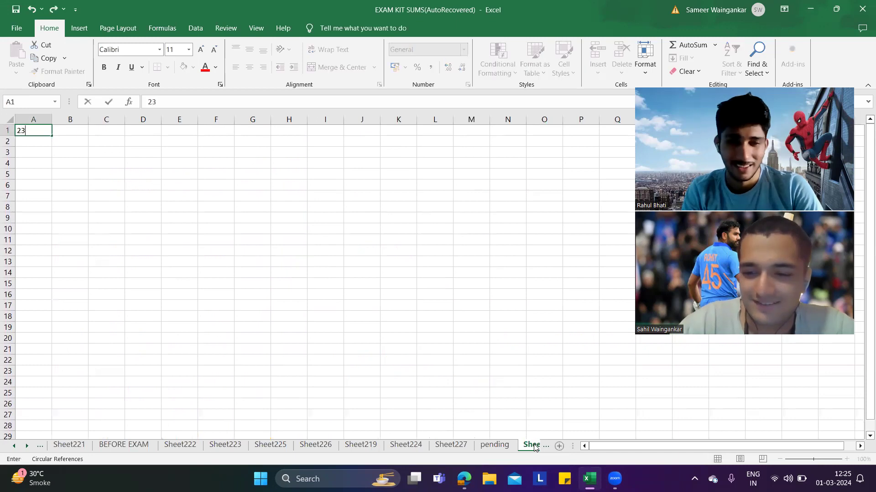
Label the new sheet with 335 in A1 and the question number 118 from the exam kit in B1.
{"action": "type", "text": "235"}
{"action": "key", "text": "Tab"}
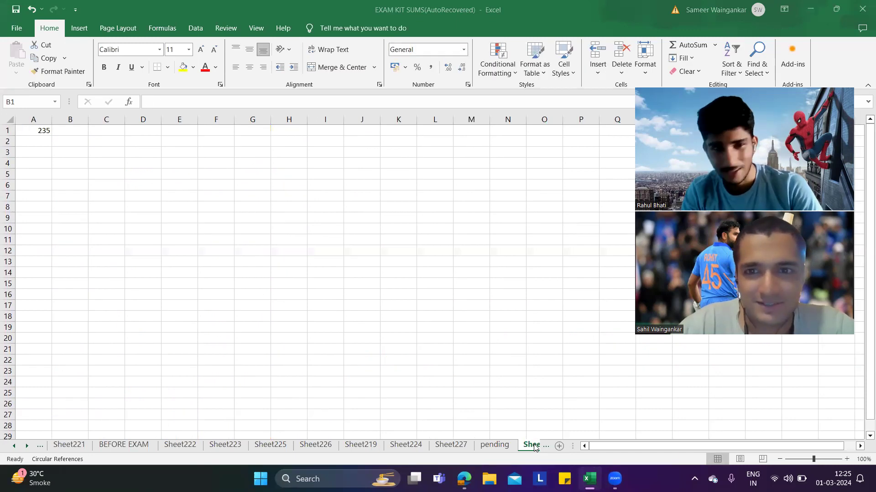
{"action": "key", "text": "alt+Tab"}
{"action": "key", "text": "alt+Tab"}
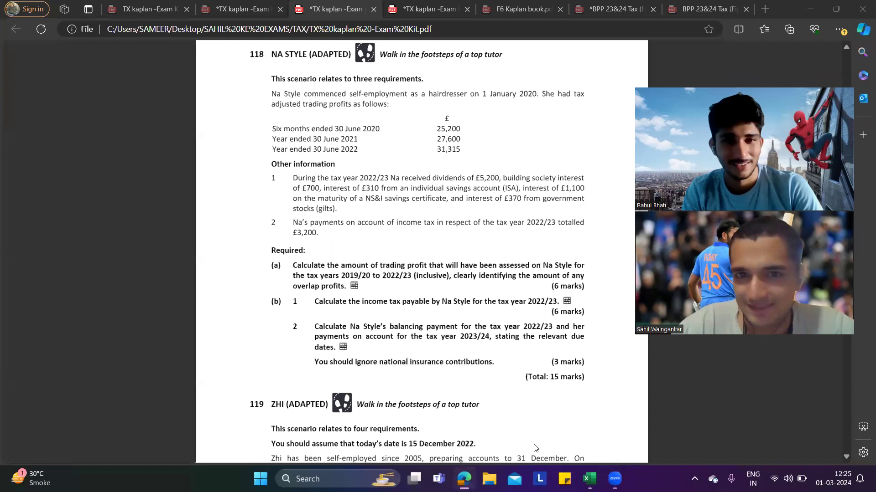
{"action": "key", "text": "alt+Tab"}
{"action": "key", "text": "alt+Tab"}
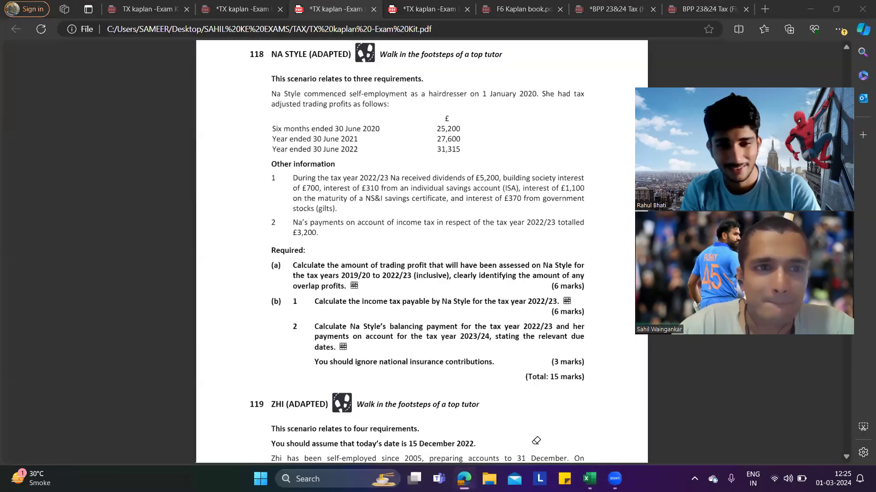
{"action": "key", "text": "alt+Tab"}
{"action": "type", "text": "118"}
{"action": "key", "text": "Left"}
{"action": "type", "text": "33"}
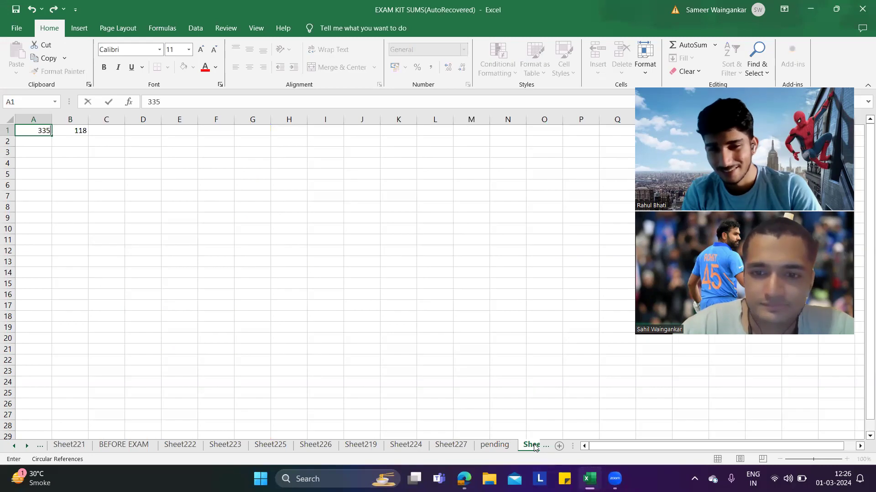
{"action": "left_click", "coordinate": [249, 229]}
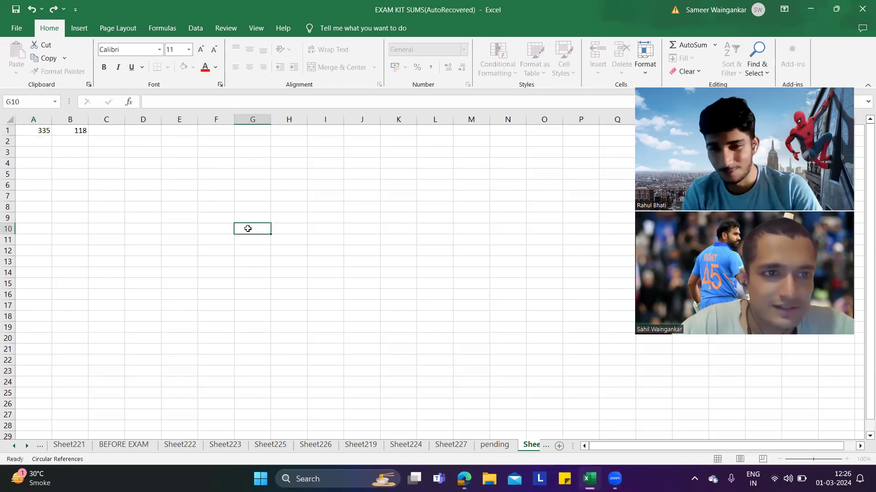
Enter the heading PARTICULARS in cell C4 of the new sheet.
{"action": "left_click", "coordinate": [101, 165]}
{"action": "type", "text": "PARTICUALRS"}
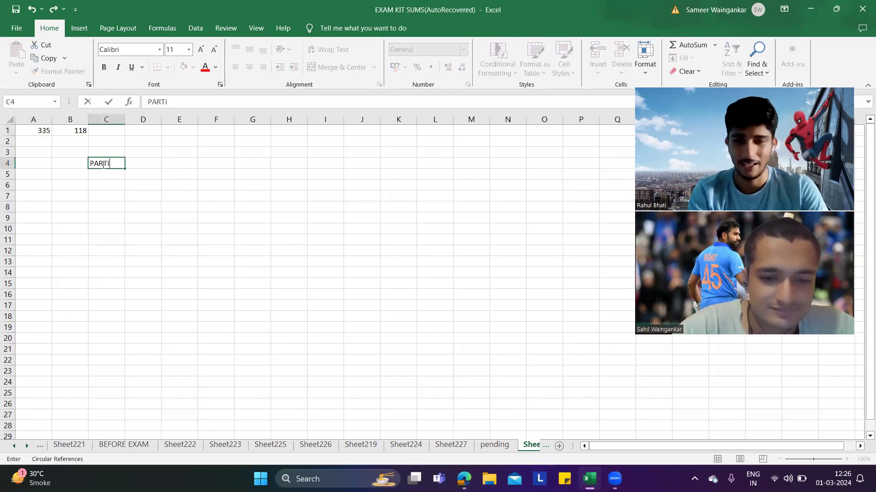
{"action": "key", "text": "BackSpace"}
{"action": "key", "text": "BackSpace"}
{"action": "key", "text": "BackSpace"}
{"action": "key", "text": "BackSpace"}
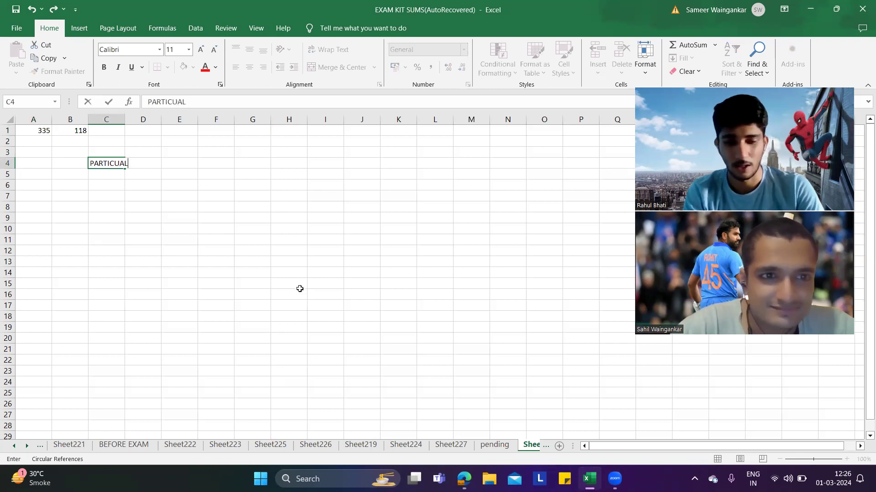
{"action": "type", "text": "LARS"}
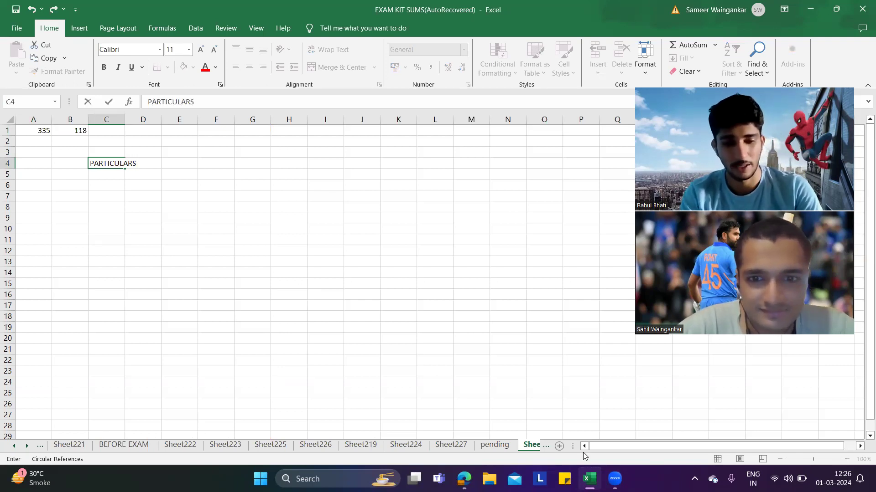
Move Sheet227 to directly after the pending sheet and open it.
{"action": "left_click", "coordinate": [445, 446]}
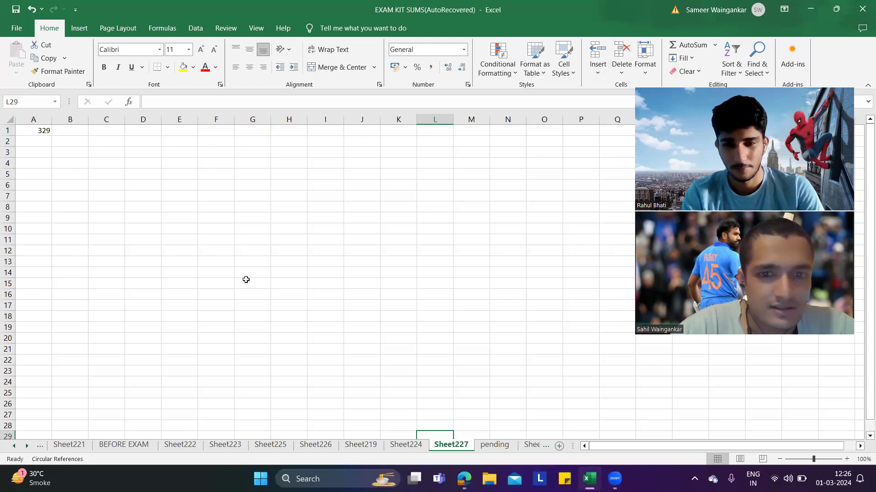
{"action": "left_click", "coordinate": [405, 449]}
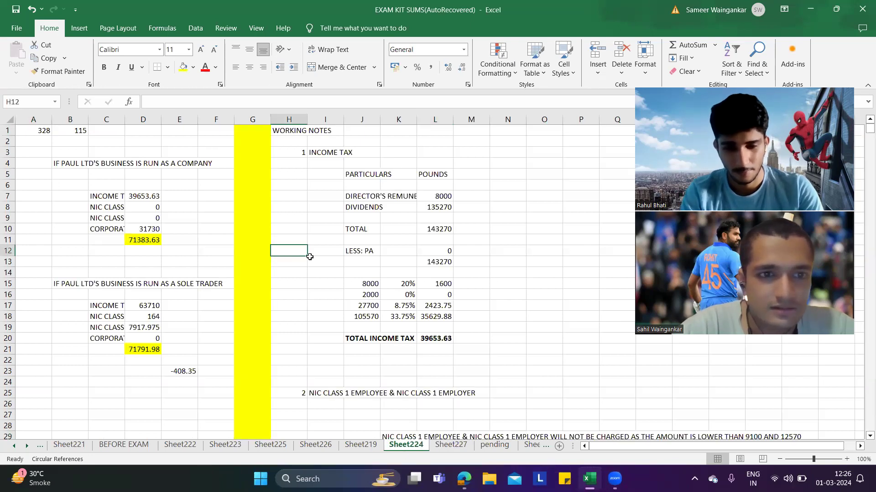
{"action": "left_click", "coordinate": [451, 445]}
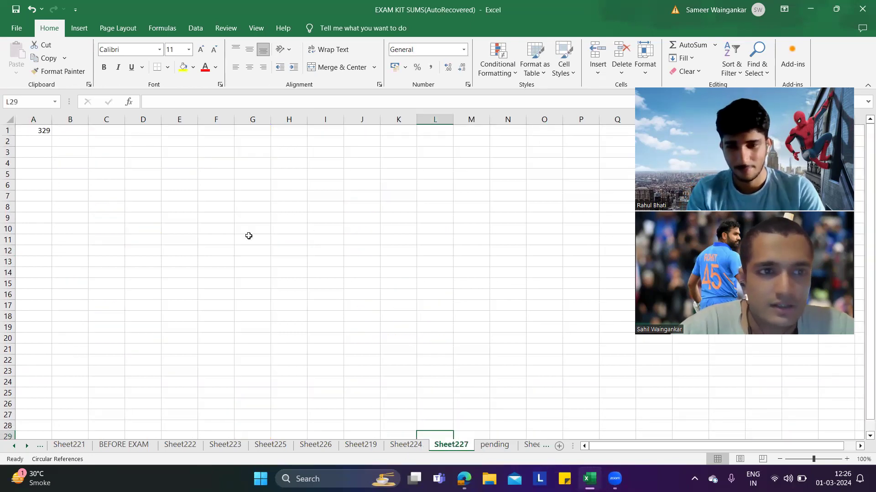
{"action": "left_click", "coordinate": [73, 154]}
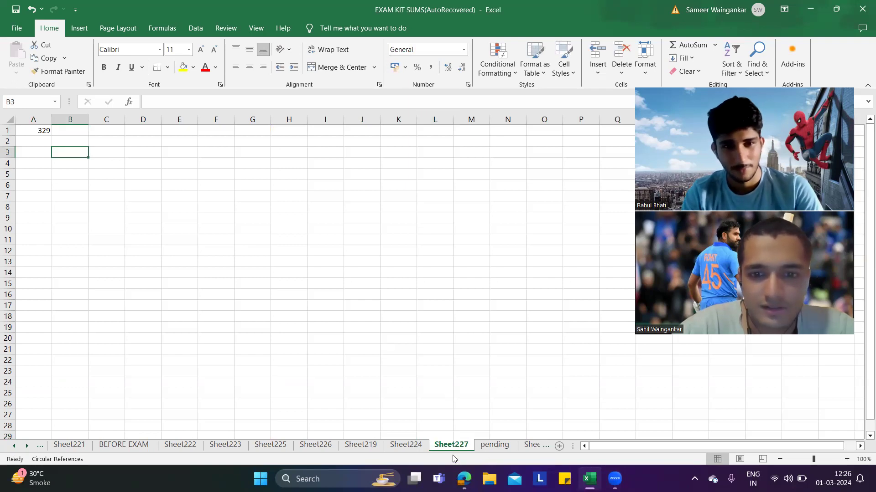
{"action": "left_click_drag", "start_coordinate": [457, 452], "coordinate": [520, 446]}
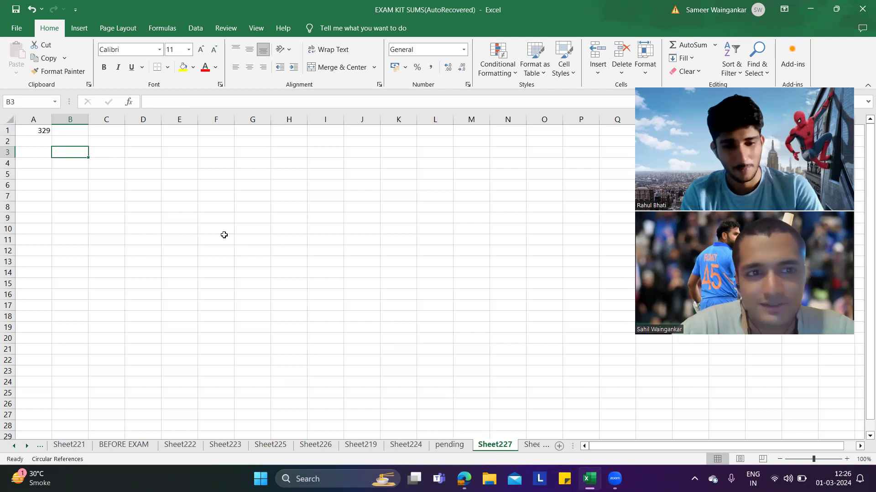
{"action": "left_click", "coordinate": [537, 448]}
{"action": "left_click", "coordinate": [450, 445]}
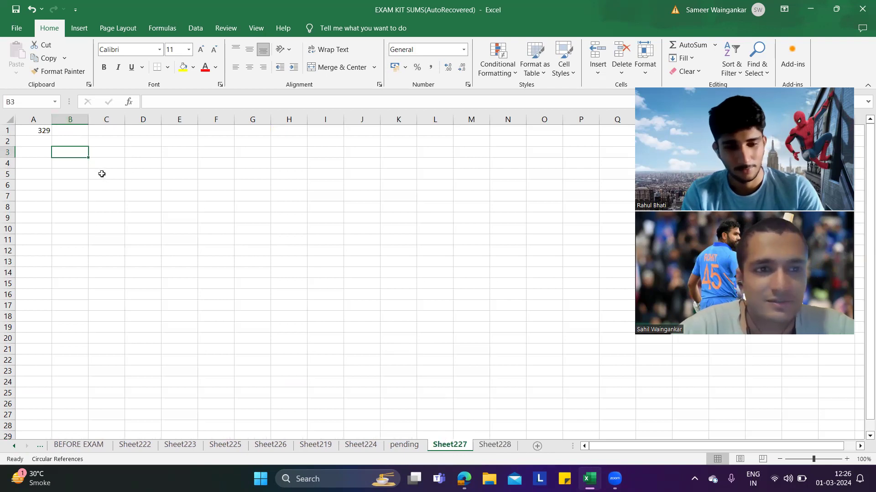
Begin the title in C5 with COMPUTATION OF TRADING PROFIT, consulting the requirements of question 118 in the exam kit PDF.
{"action": "key", "text": "alt+Tab"}
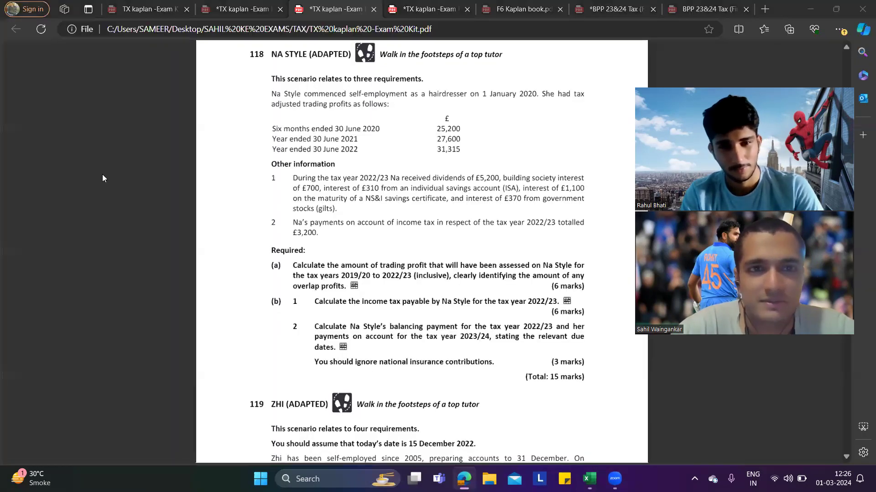
{"action": "key", "text": "alt+Tab"}
{"action": "type", "text": "COMPUTATION OF"}
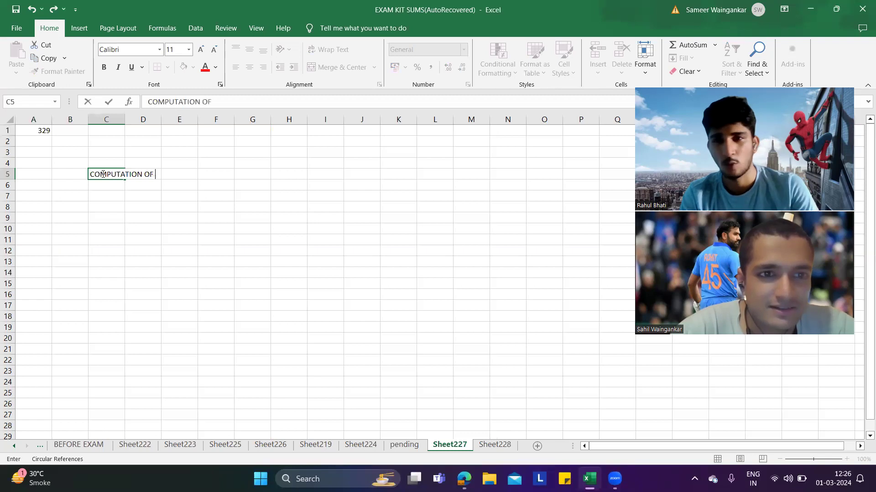
{"action": "key", "text": "alt+Tab"}
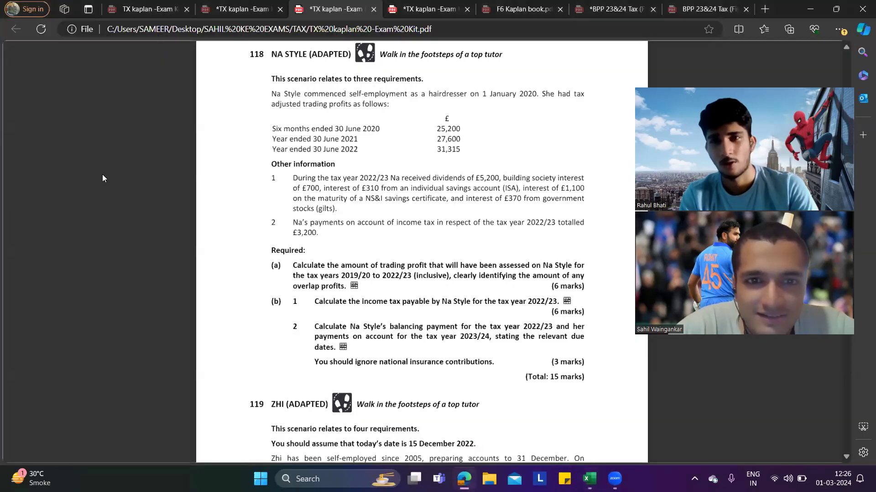
{"action": "key", "text": "alt+Tab"}
{"action": "type", "text": "TRA"}
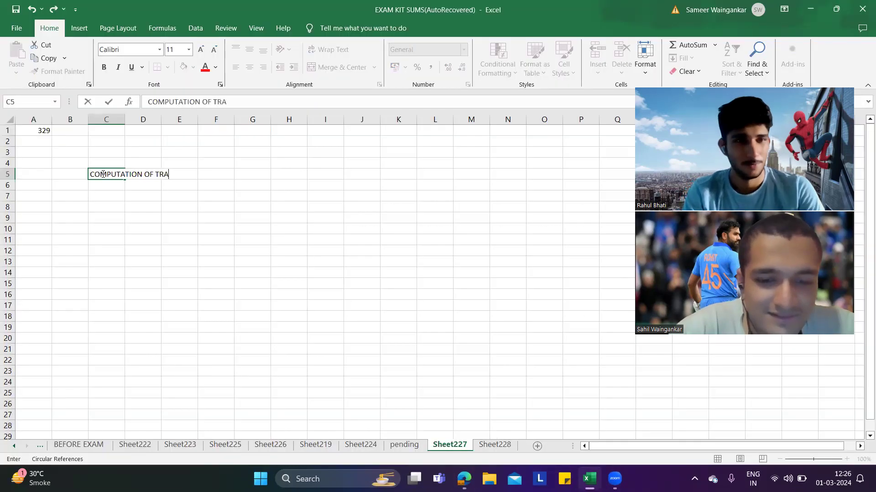
{"action": "type", "text": "DING PROFIT"}
{"action": "key", "text": "alt+Tab"}
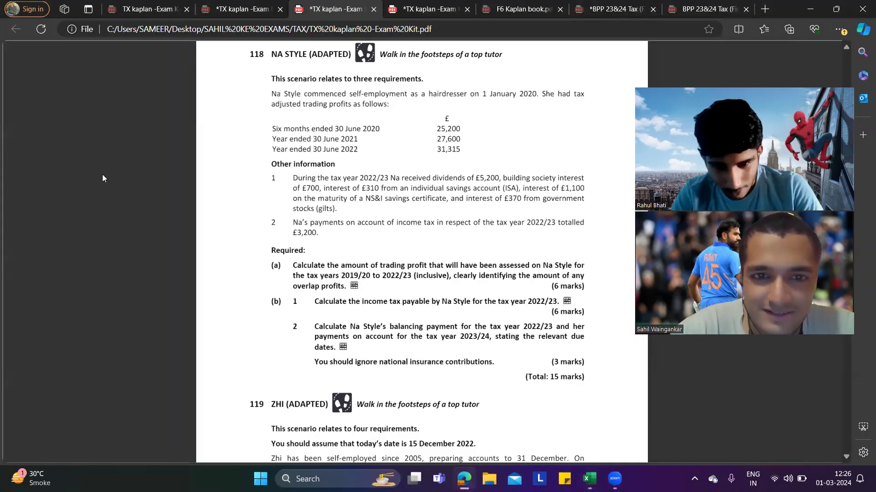
{"action": "key", "text": "alt+Tab"}
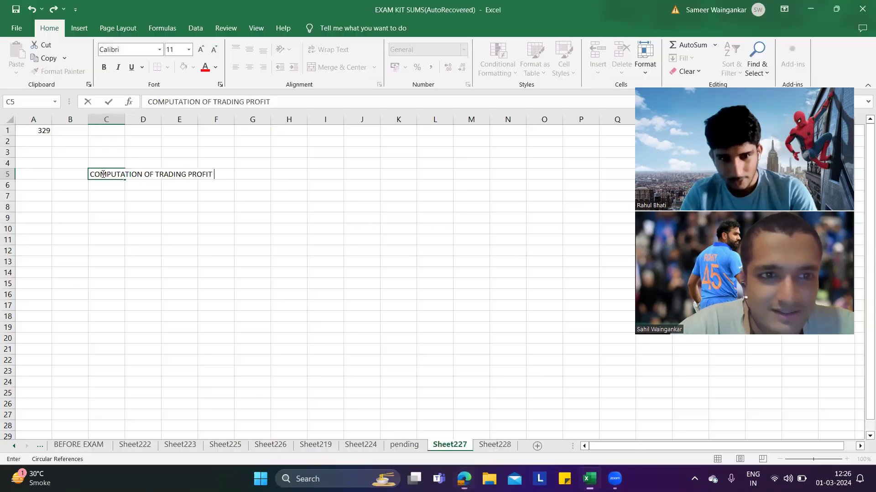
Continue the C5 title with THAT HAVE BEEN ASSESSED FOR and the taxpayer's name.
{"action": "type", "text": "THAT HAVE B"}
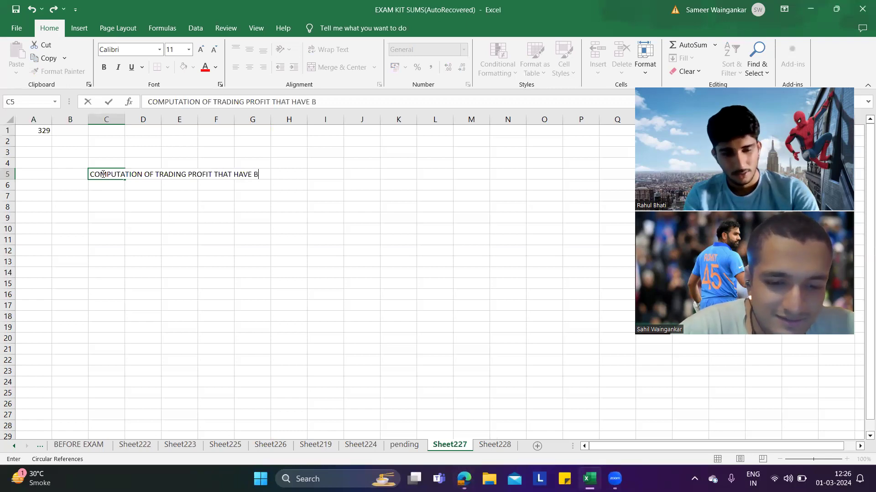
{"action": "type", "text": "EEN ASSESSDE"}
{"action": "key", "text": "BackSpace"}
{"action": "key", "text": "BackSpace"}
{"action": "type", "text": "ED FOR NA STYLE"}
{"action": "key", "text": "Return"}
Extend the C5 title with FOR THE TAX YEAR, checking the wording of requirement (a) in the exam kit.
{"action": "key", "text": "alt+Tab"}
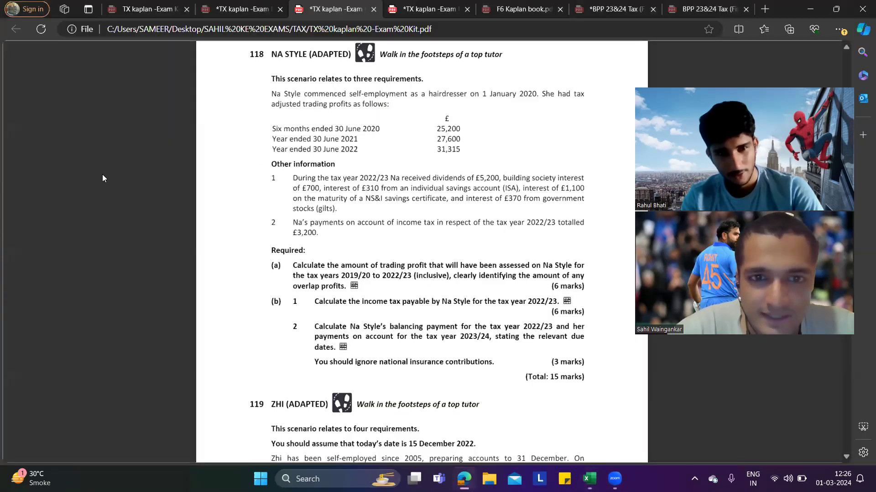
{"action": "key", "text": "alt+Tab"}
{"action": "type", "text": "FRO"}
{"action": "key", "text": "BackSpace"}
{"action": "key", "text": "BackSpace"}
{"action": "type", "text": "OR"}
{"action": "key", "text": "alt+Tab"}
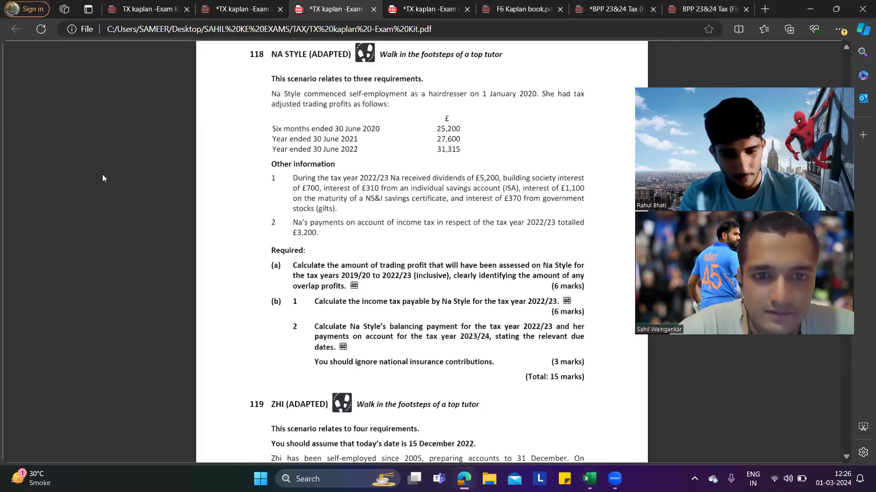
{"action": "key", "text": "alt+Tab"}
{"action": "type", "text": "THE YEA"}
{"action": "key", "text": "BackSpace"}
{"action": "key", "text": "BackSpace"}
{"action": "type", "text": "TAX YEAR"}
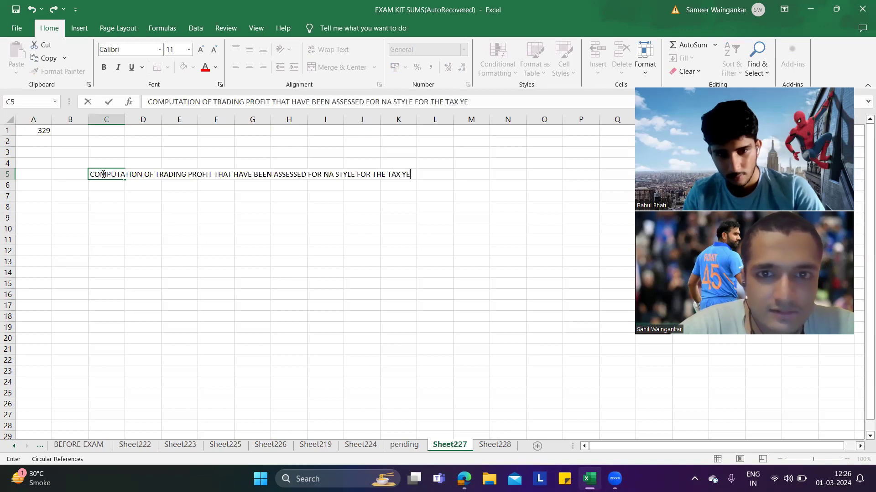
Complete the C5 title with the period 2019-20 TO 2022-23 taken from requirement (a).
{"action": "key", "text": "alt+Tab"}
{"action": "key", "text": "alt+Tab"}
{"action": "type", "text": "210"}
{"action": "key", "text": "BackSpace"}
{"action": "key", "text": "BackSpace"}
{"action": "type", "text": "019"}
{"action": "type", "text": "0"}
{"action": "key", "text": "BackSpace"}
{"action": "type", "text": "-20"}
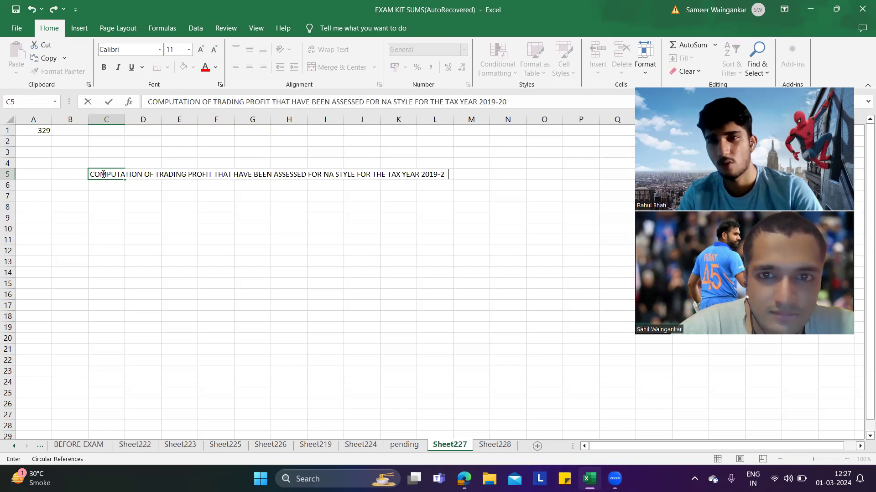
{"action": "key", "text": "alt+Tab"}
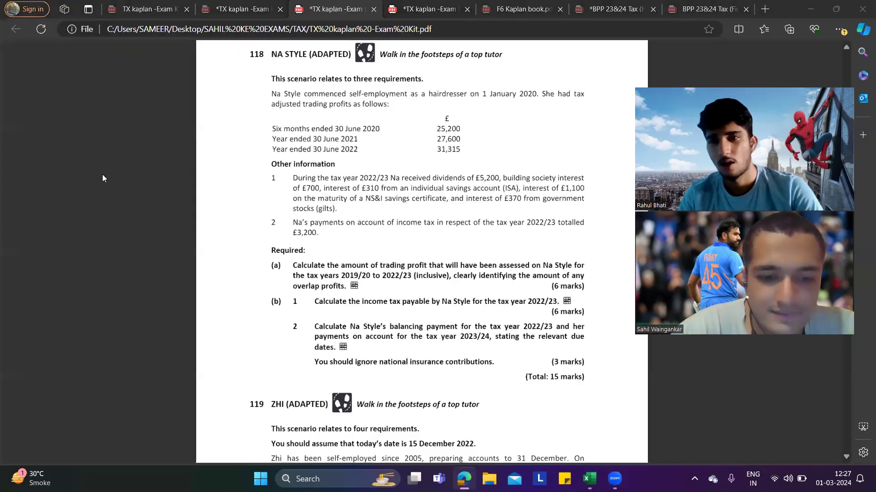
{"action": "key", "text": "alt+Tab"}
{"action": "type", "text": "TO 2022-23"}
{"action": "key", "text": "Return"}
Enter the row 6 headings: PARTICULARS in C6 and tax years 2019-20, 2020-21, 2021-22 and 2022-23 in E6 to H6.
{"action": "type", "text": "PARTIC"}
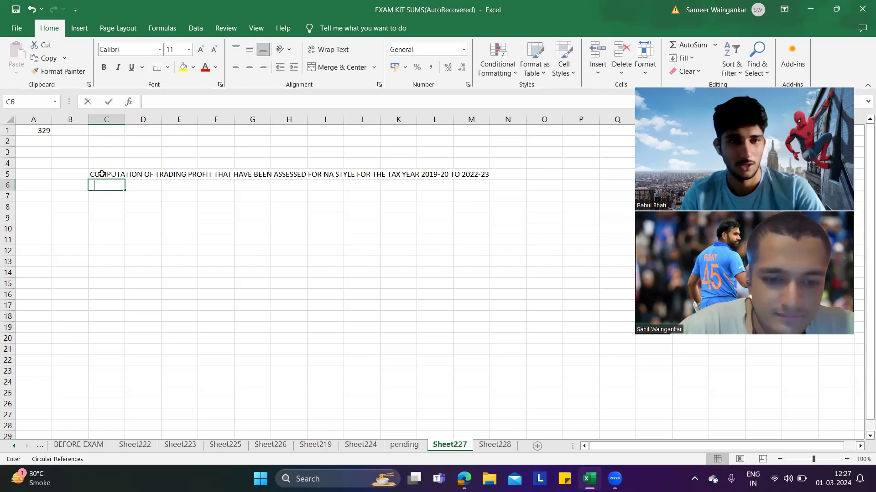
{"action": "type", "text": "ULARS"}
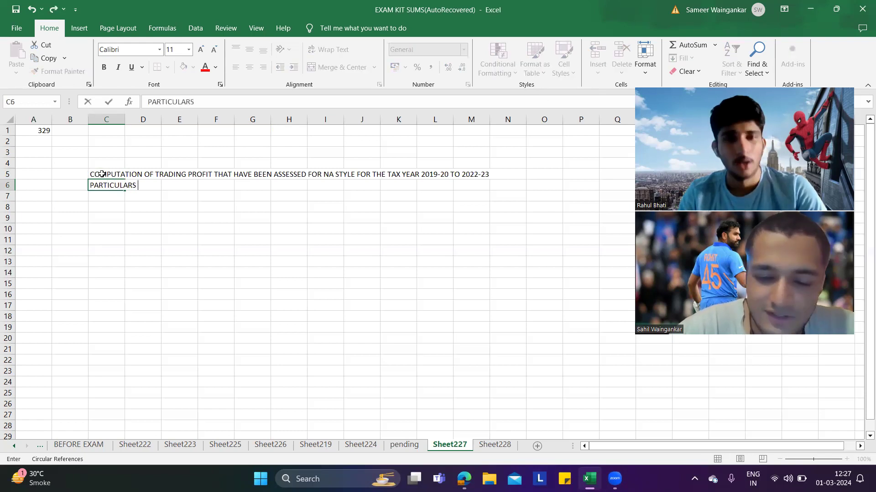
{"action": "key", "text": "Tab"}
{"action": "key", "text": "Tab"}
{"action": "type", "text": "2019-20"}
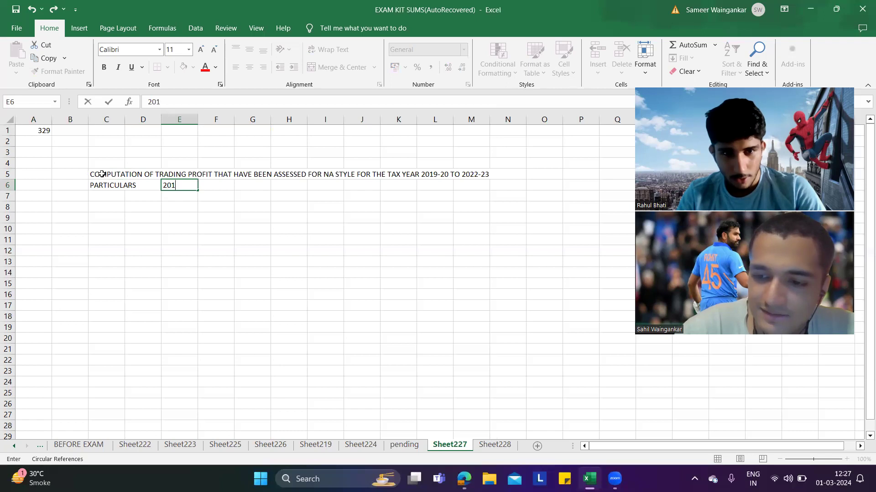
{"action": "key", "text": "Tab"}
{"action": "type", "text": "2020-21"}
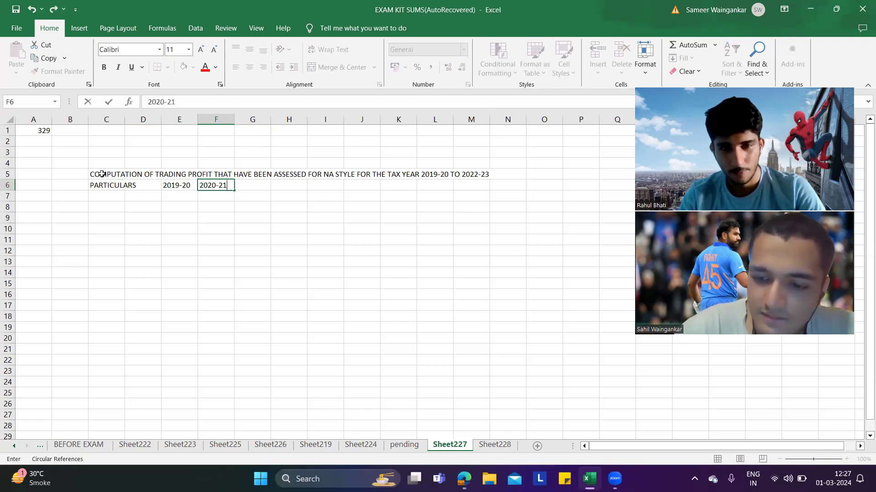
{"action": "key", "text": "Tab"}
{"action": "type", "text": "20"}
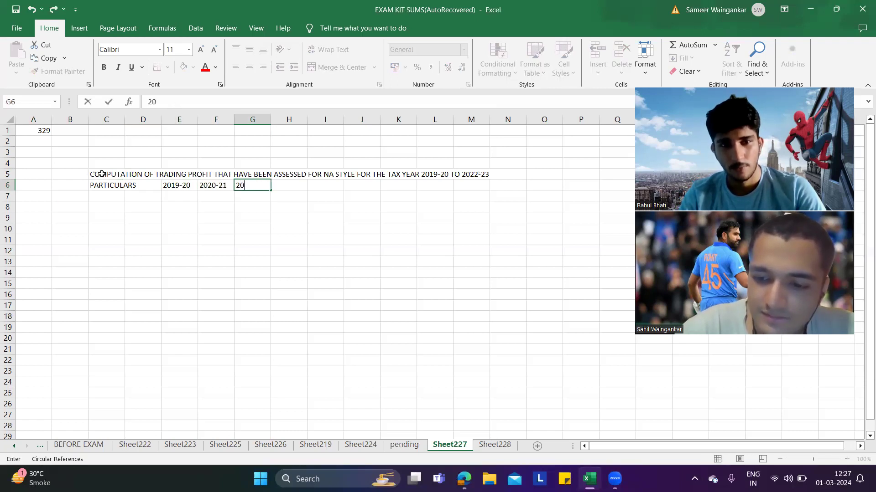
{"action": "type", "text": "21-22"}
{"action": "key", "text": "Tab"}
{"action": "type", "text": "2022-23"}
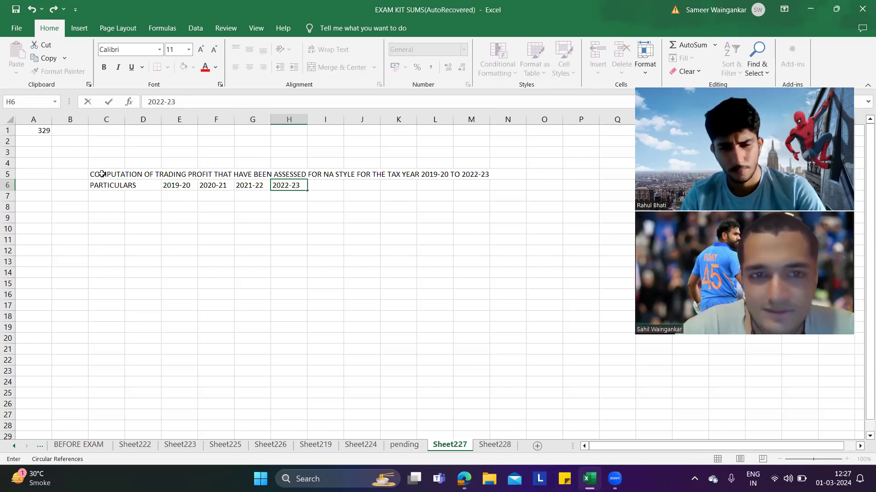
{"action": "key", "text": "Return"}
Make the title and column headings in C5:H6 bold.
{"action": "key", "text": "Up"}
{"action": "key", "text": "Up"}
{"action": "key", "text": "shift+Down"}
{"action": "key", "text": "shift+Left"}
{"action": "key", "text": "shift+Left"}
{"action": "key", "text": "shift+Left"}
{"action": "key", "text": "shift+Left"}
{"action": "key", "text": "shift+Left"}
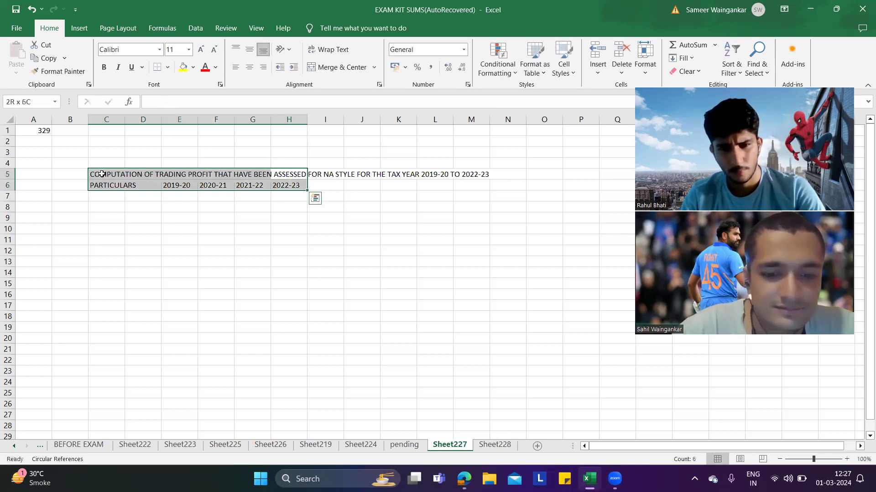
{"action": "key", "text": "ctrl+b"}
{"action": "left_click", "coordinate": [111, 213]}
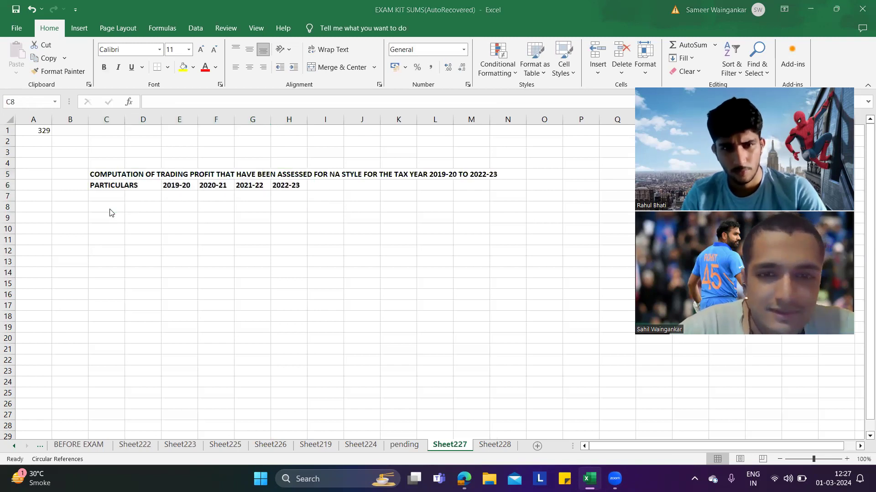
Review question 118 in the exam kit PDF, then return to Excel and fill the whole of column I yellow.
{"action": "key", "text": "alt+Tab"}
{"action": "scroll", "coordinate": [321, 188], "scroll_direction": "up", "scroll_amount": 1}
{"action": "scroll", "coordinate": [321, 189], "scroll_direction": "up", "scroll_amount": 1}
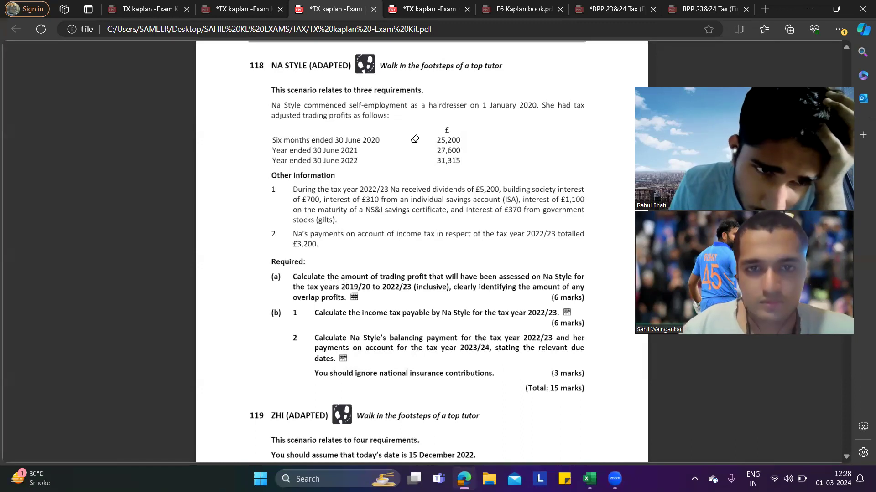
{"action": "key", "text": "alt+Tab"}
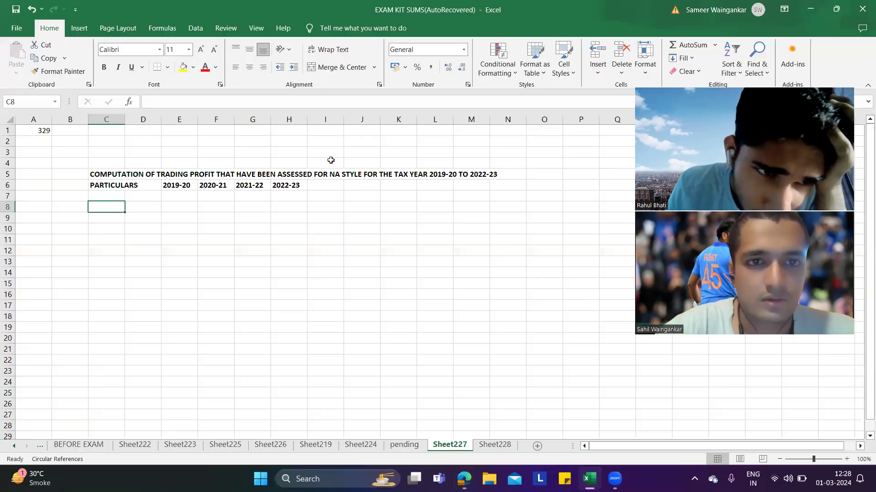
{"action": "left_click", "coordinate": [330, 139]}
{"action": "key", "text": "Up"}
{"action": "key", "text": "ctrl+space"}
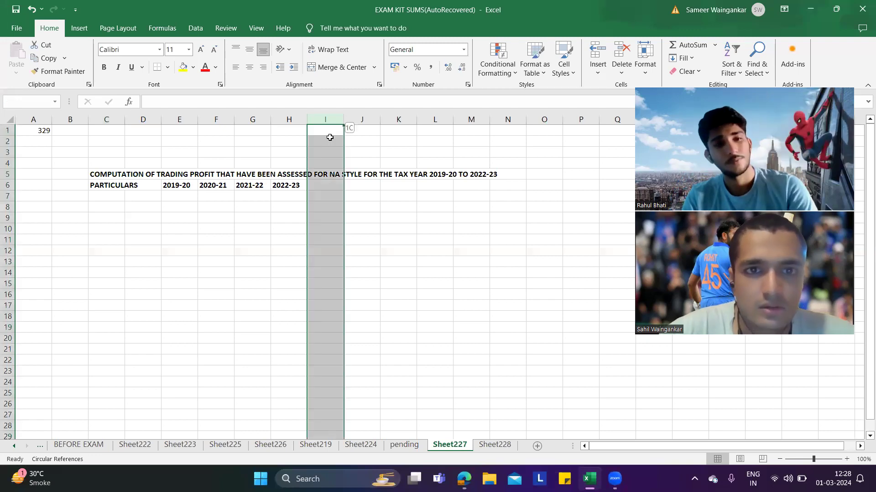
{"action": "left_click", "coordinate": [182, 67]}
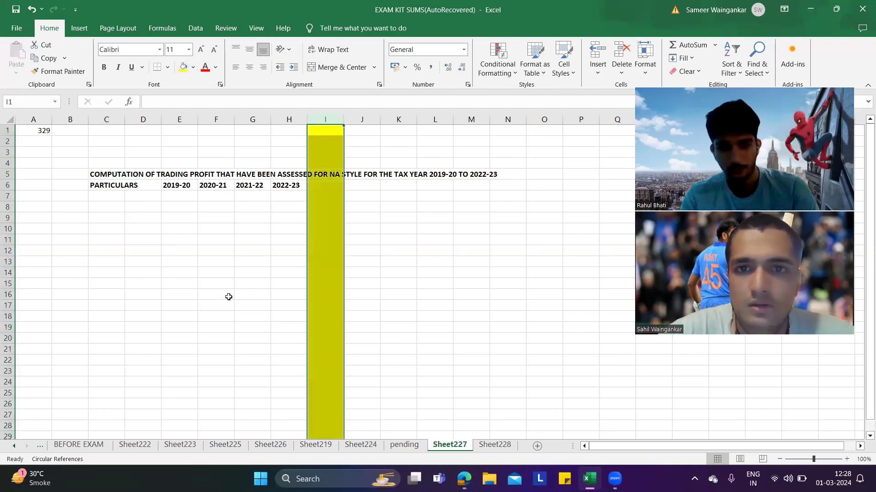
Head the notes area WOKRING NOTES in J1 and number the first note 1 in J5.
{"action": "left_click", "coordinate": [372, 130]}
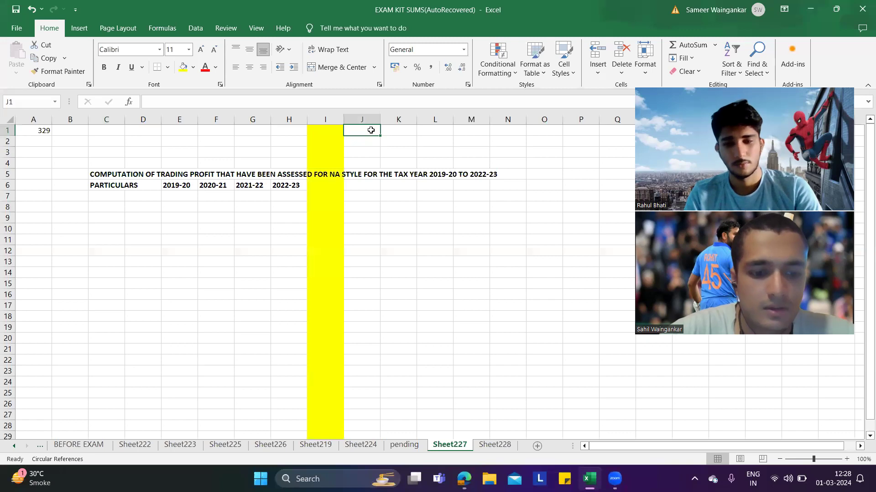
{"action": "type", "text": "WOKRING NOTES"}
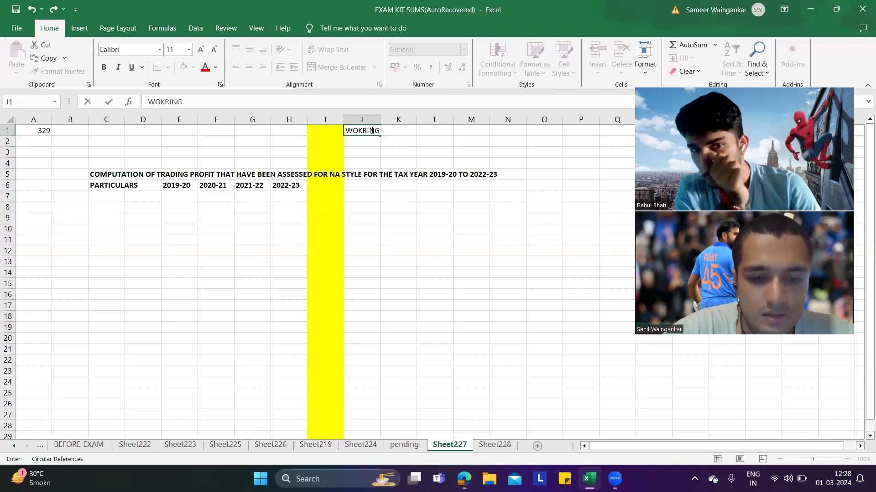
{"action": "key", "text": "Return"}
{"action": "key", "text": "Return"}
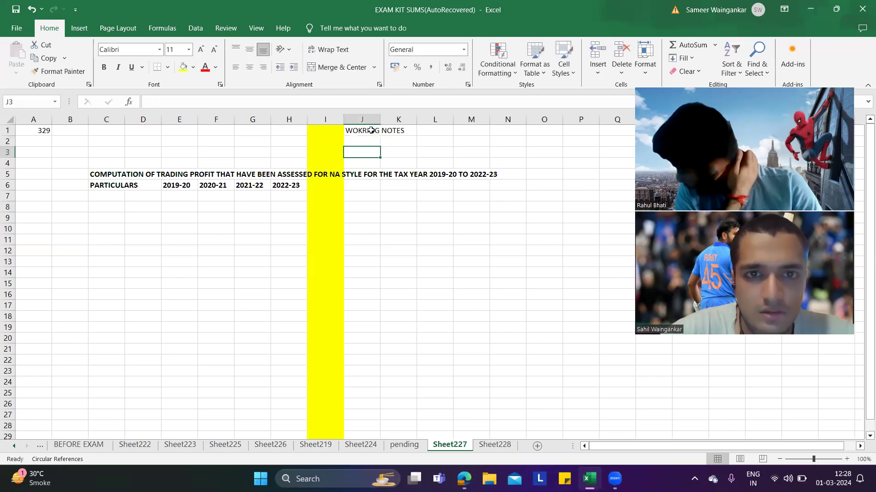
{"action": "key", "text": "Return"}
{"action": "key", "text": "Down"}
{"action": "type", "text": "1"}
{"action": "key", "text": "Tab"}
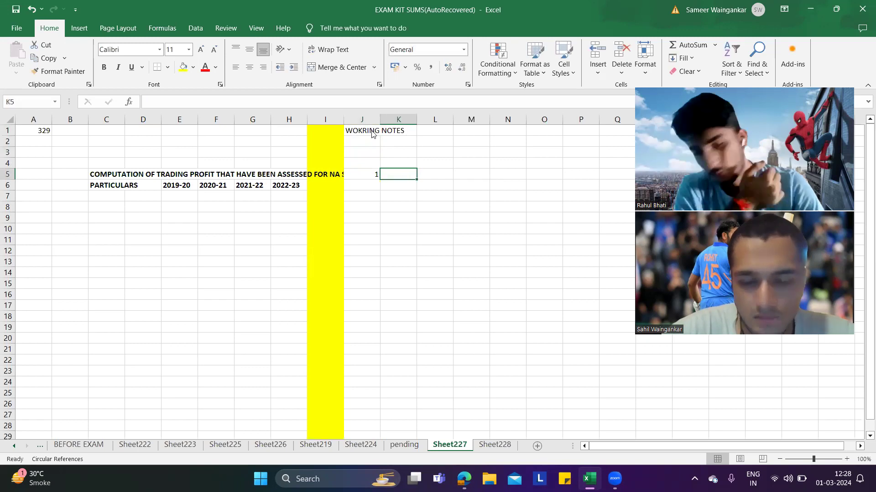
Check question 118 in the exam kit and title note 1 TRADING PROFITS IN ACCOUNT YEAR ALLOCATION in K5.
{"action": "key", "text": "alt+Tab"}
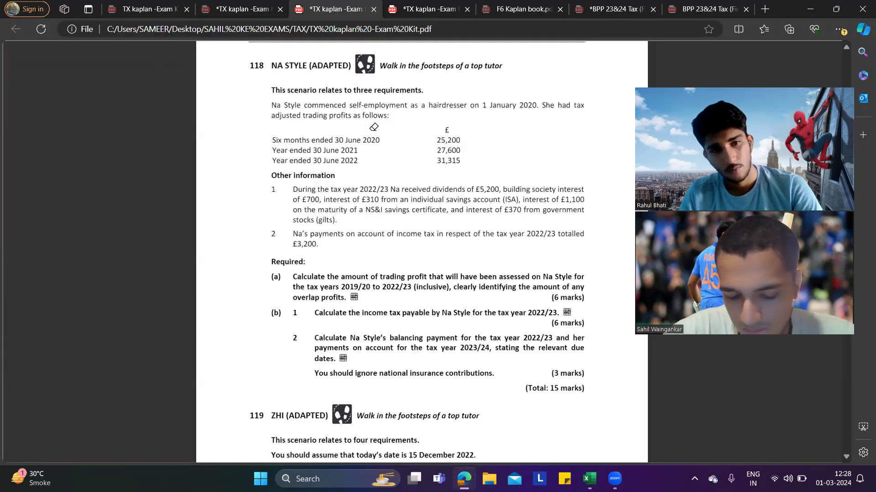
{"action": "key", "text": "alt+Tab"}
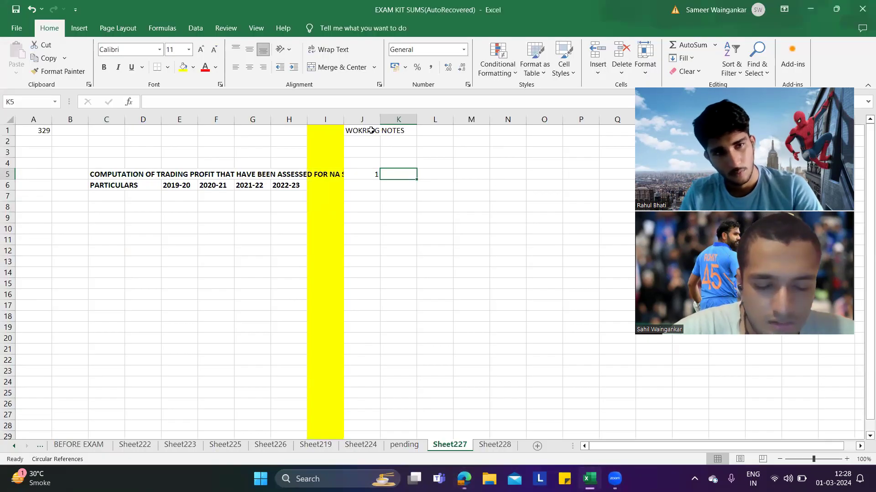
{"action": "key", "text": "alt+Tab"}
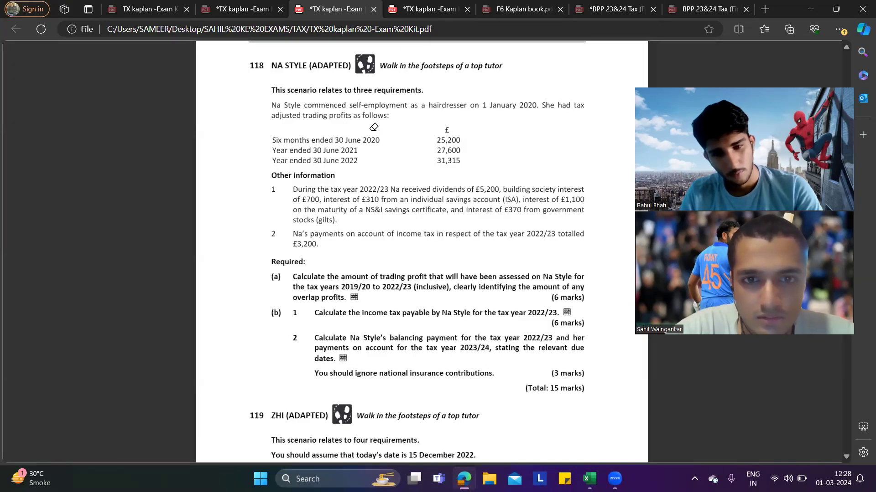
{"action": "key", "text": "alt+Tab"}
{"action": "type", "text": "TRADING PROFIT"}
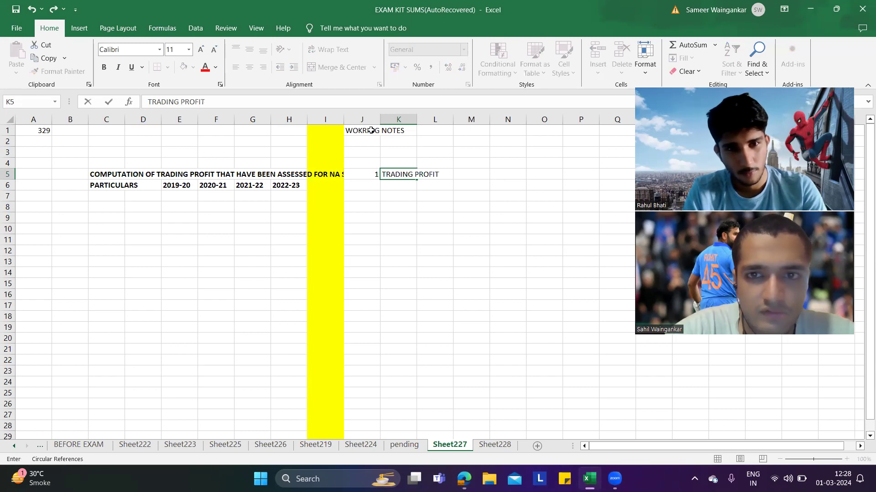
{"action": "type", "text": "S IN ACCO"}
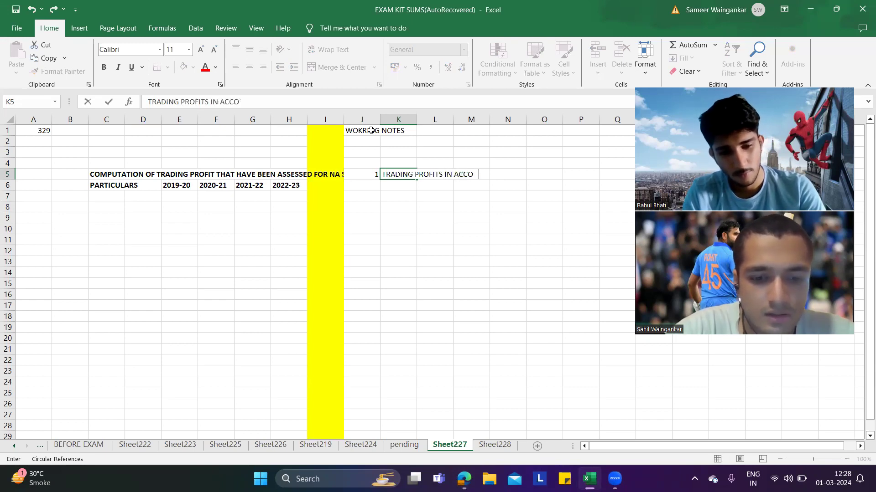
{"action": "type", "text": "UNT YEAR ALLOCATION"}
{"action": "key", "text": "Return"}
Link L8 under note 1 to the 2019-20 heading with the formula =E6.
{"action": "key", "text": "Down"}
{"action": "key", "text": "Right"}
{"action": "key", "text": "Down"}
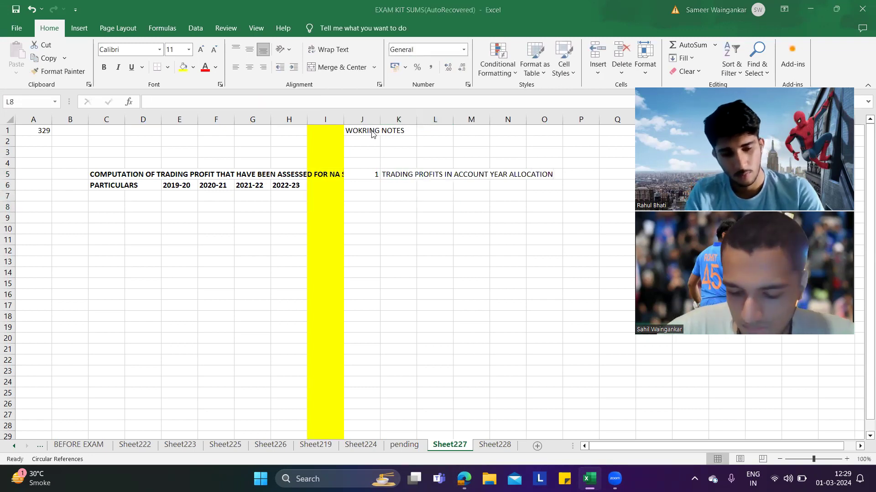
{"action": "key", "text": "alt+Tab"}
{"action": "key", "text": "alt+Tab"}
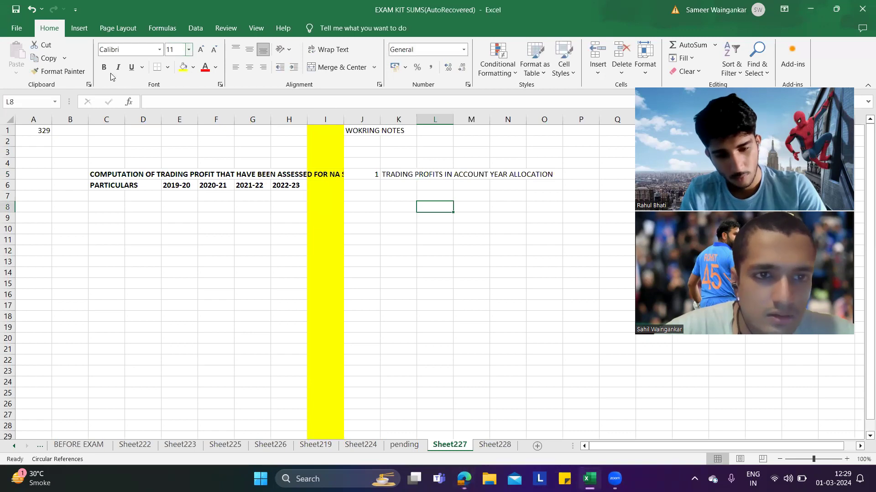
{"action": "type", "text": "="}
{"action": "key", "text": "Left"}
{"action": "key", "text": "Left"}
{"action": "key", "text": "Left"}
{"action": "key", "text": "Left"}
{"action": "key", "text": "Left"}
{"action": "key", "text": "Left"}
{"action": "key", "text": "Left"}
{"action": "key", "text": "Up"}
{"action": "key", "text": "Up"}
{"action": "key", "text": "Return"}
Link L9 to the 2020-21 heading with the formula =F6.
{"action": "type", "text": "="}
{"action": "key", "text": "Left"}
{"action": "key", "text": "Left"}
{"action": "key", "text": "Left"}
{"action": "key", "text": "Left"}
{"action": "key", "text": "Left"}
{"action": "key", "text": "Left"}
{"action": "key", "text": "Up"}
{"action": "key", "text": "Up"}
{"action": "key", "text": "Up"}
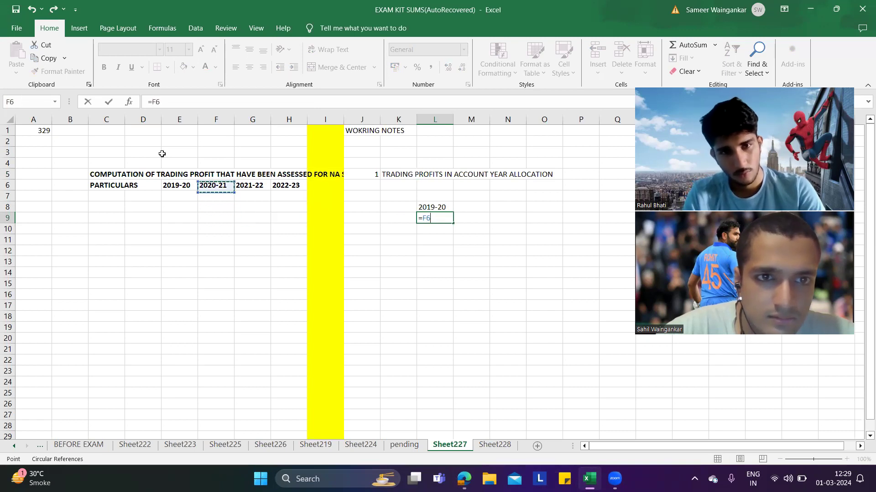
{"action": "key", "text": "Return"}
{"action": "key", "text": "Up"}
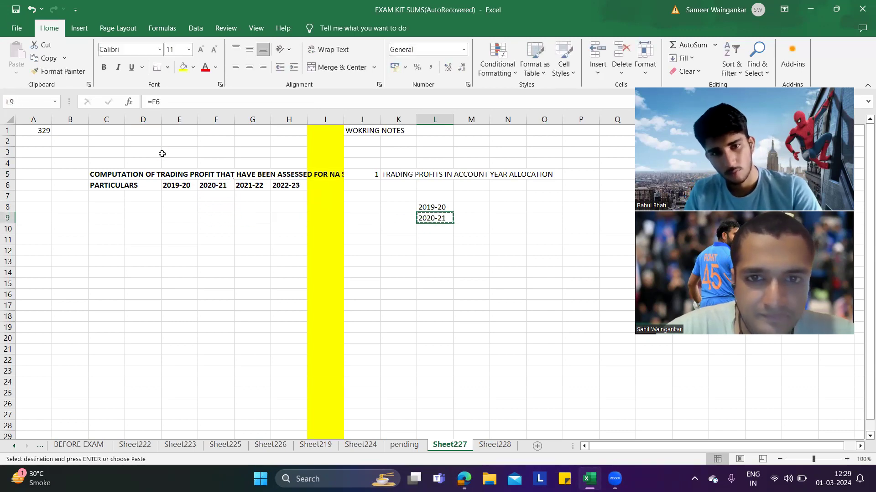
{"action": "key", "text": "ctrl+c"}
{"action": "key", "text": "ctrl+Down"}
{"action": "key", "text": "shift+Up"}
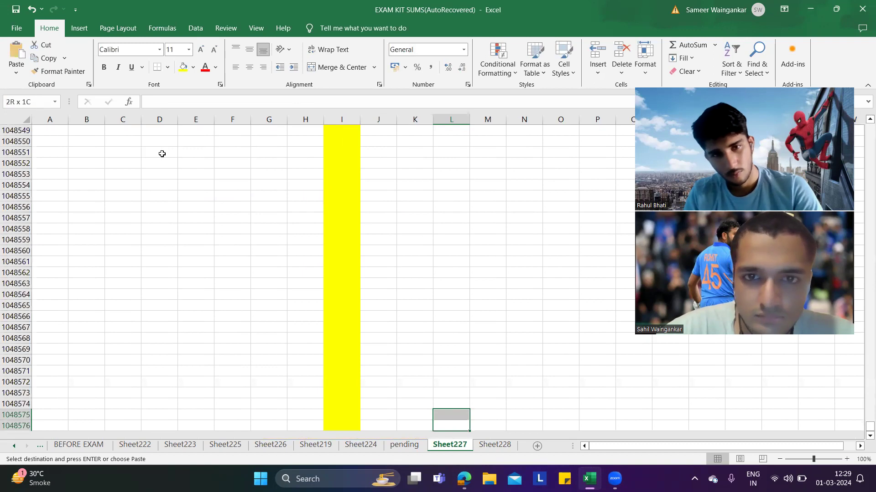
{"action": "key", "text": "shift+Down"}
{"action": "key", "text": "ctrl+Up"}
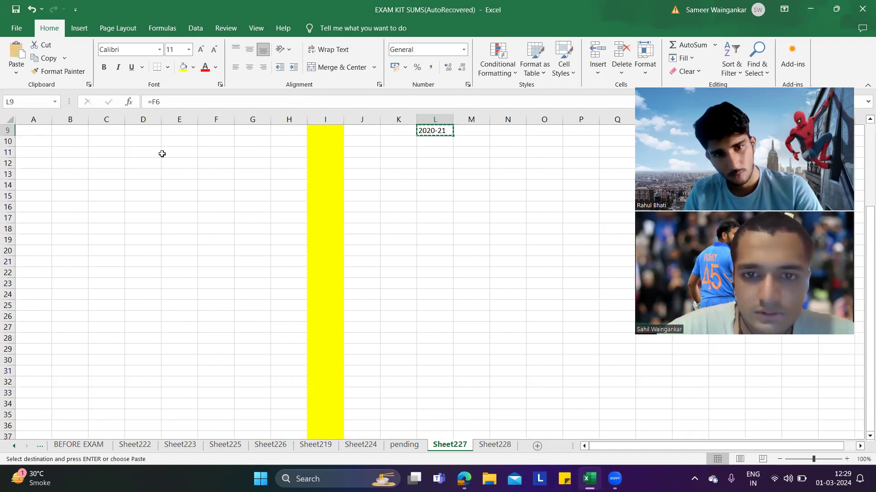
{"action": "scroll", "coordinate": [162, 154], "scroll_direction": "up", "scroll_amount": 3}
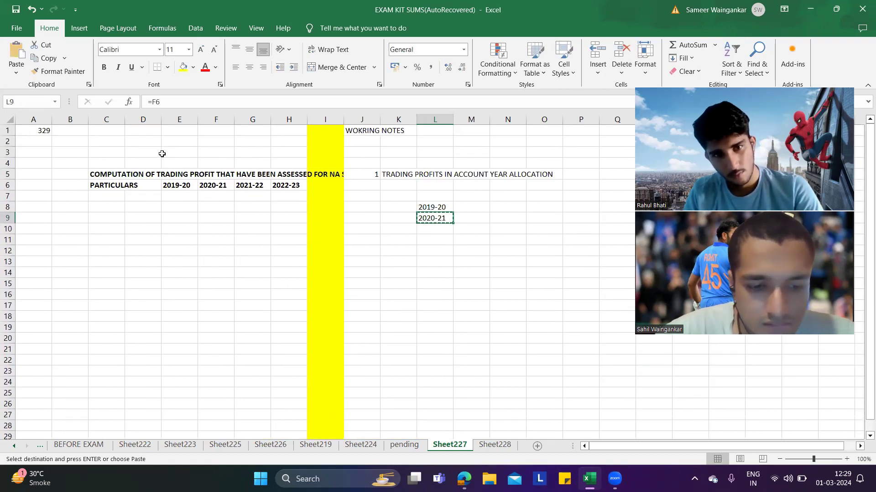
{"action": "key", "text": "Escape"}
Move the 2020-21 entry from L9 down to L10, leaving an empty row below 2019-20.
{"action": "key", "text": "ctrl+x"}
{"action": "key", "text": "Down"}
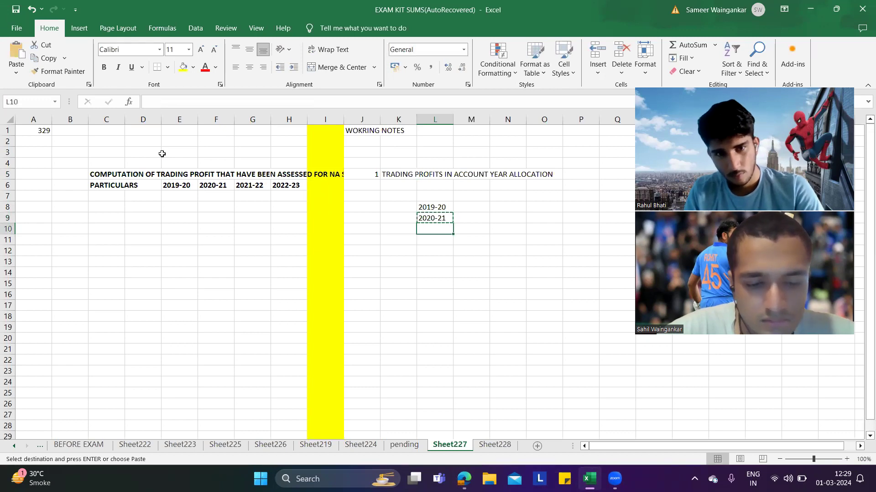
{"action": "key", "text": "Return"}
Consult the exam kit's question again and enter the label TAX YEAR / ACCOUNTING YEAR in N8.
{"action": "left_click", "coordinate": [464, 204]}
{"action": "key", "text": "alt+Tab"}
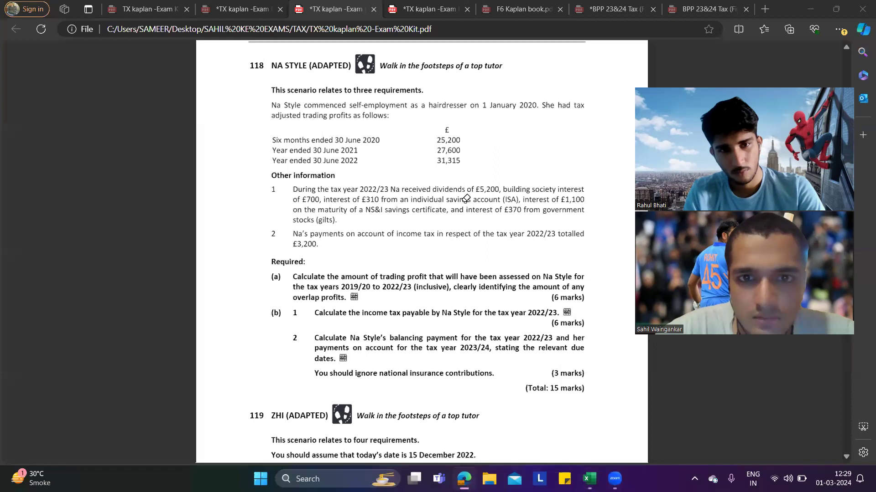
{"action": "key", "text": "alt+Tab"}
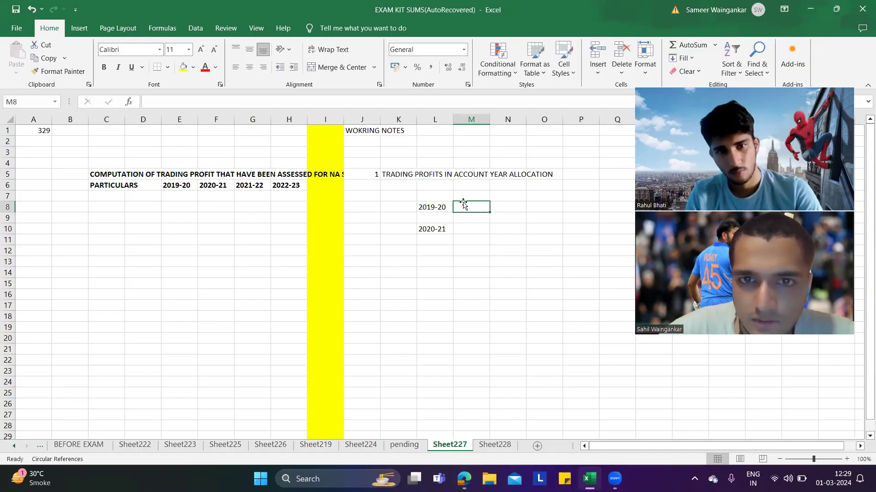
{"action": "key", "text": "Right"}
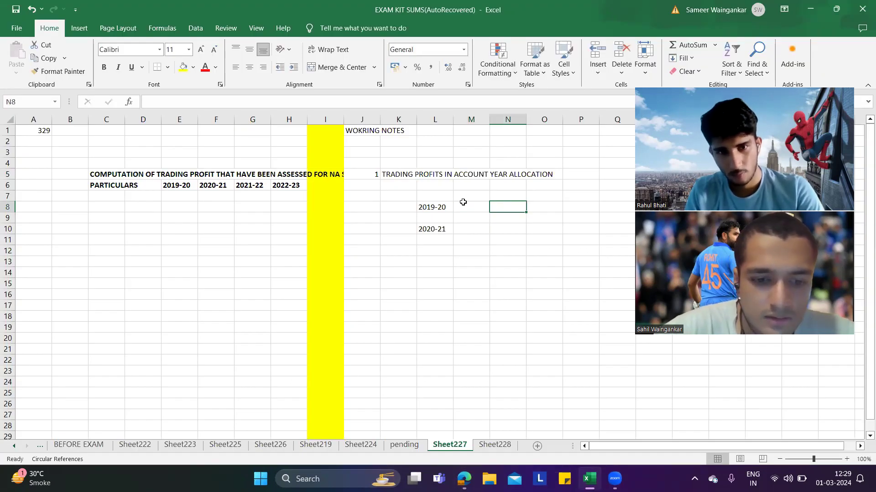
{"action": "type", "text": "TAX YEAR"}
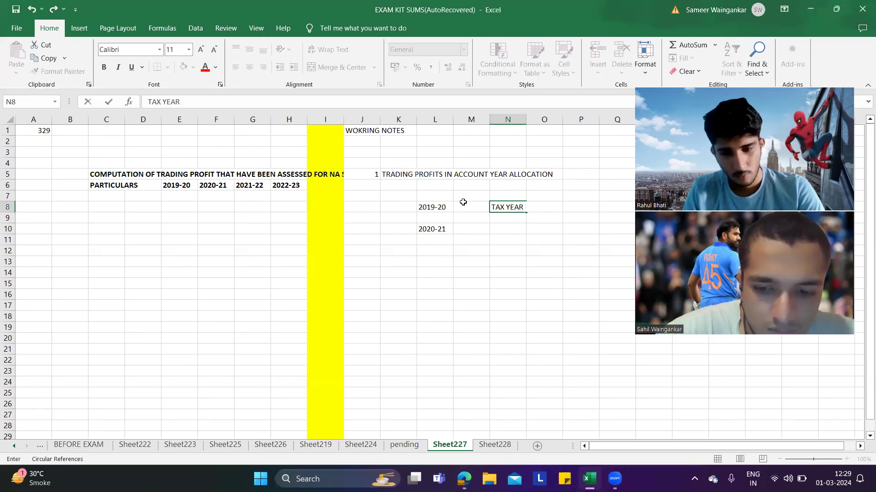
{"action": "type", "text": " / ACCOUNTING YEAR"}
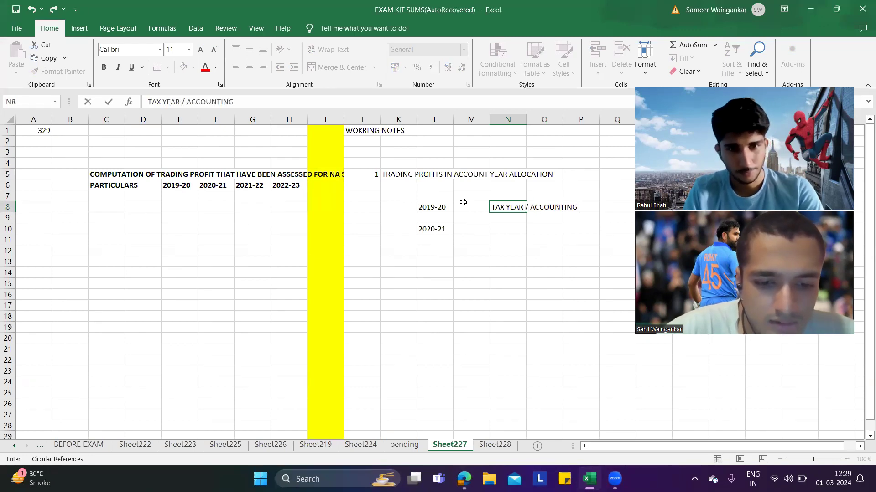
{"action": "left_click", "coordinate": [463, 202]}
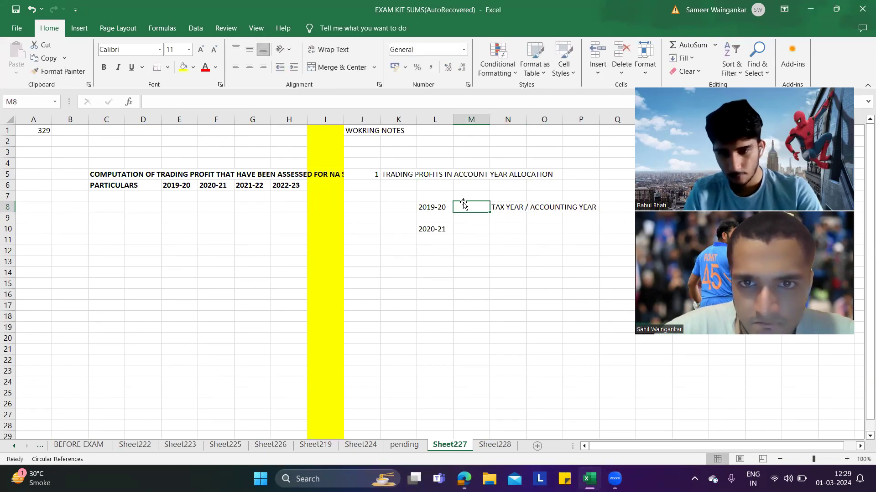
Move the 2020-21 entry from L10 down to L12, leaving more room under 2019-20.
{"action": "key", "text": "Down"}
{"action": "key", "text": "Right"}
{"action": "key", "text": "Down"}
{"action": "key", "text": "Left"}
{"action": "key", "text": "Left"}
{"action": "key", "text": "ctrl+c"}
{"action": "key", "text": "Down"}
{"action": "key", "text": "Down"}
{"action": "key", "text": "ctrl+v"}
Calculate three months' share of the first six-month period's 25200 profit in N10, consulting the exam kit for the figures.
{"action": "key", "text": "Right"}
{"action": "key", "text": "Right"}
{"action": "key", "text": "Right"}
{"action": "key", "text": "Up"}
{"action": "key", "text": "Up"}
{"action": "key", "text": "Left"}
{"action": "type", "text": "="}
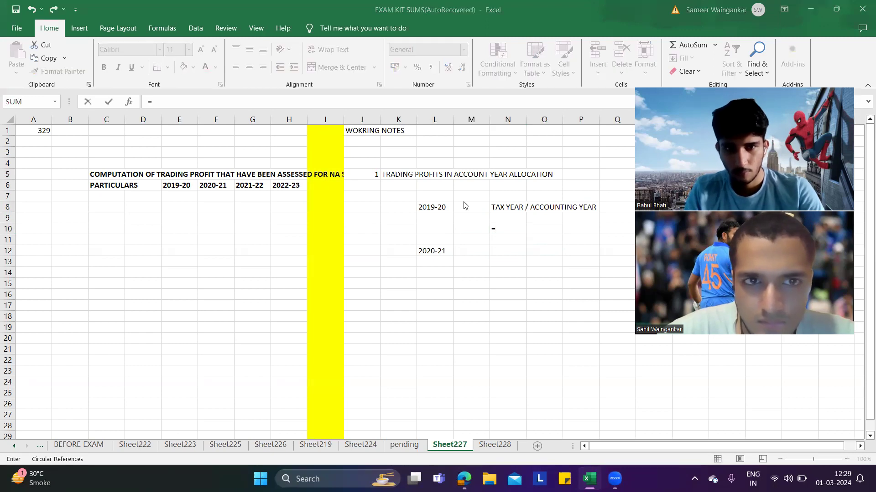
{"action": "key", "text": "alt+Tab"}
{"action": "key", "text": "alt+Tab"}
{"action": "type", "text": "2520"}
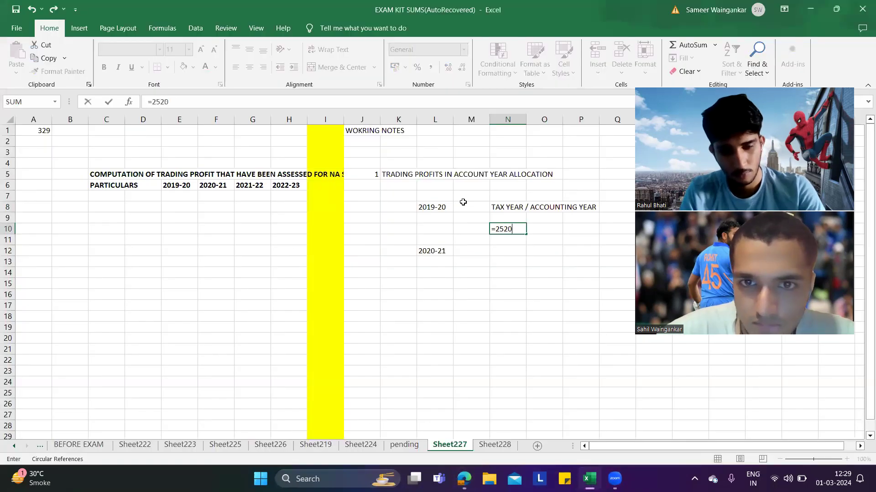
{"action": "key", "text": "alt+Tab"}
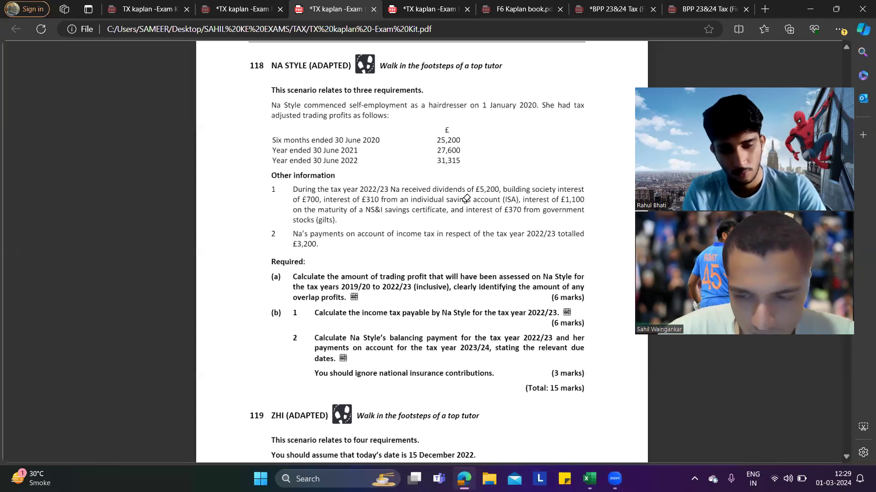
{"action": "key", "text": "alt+Tab"}
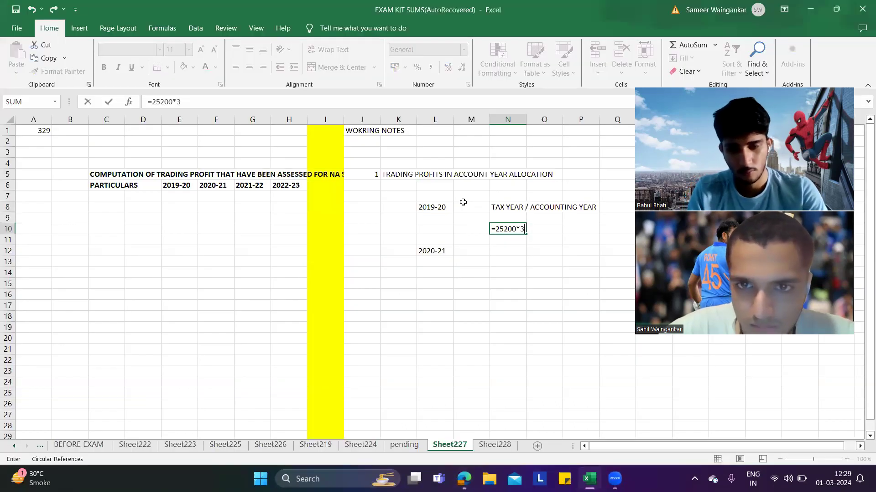
{"action": "type", "text": "3/"}
{"action": "key", "text": "alt+Tab"}
{"action": "key", "text": "alt+Tab"}
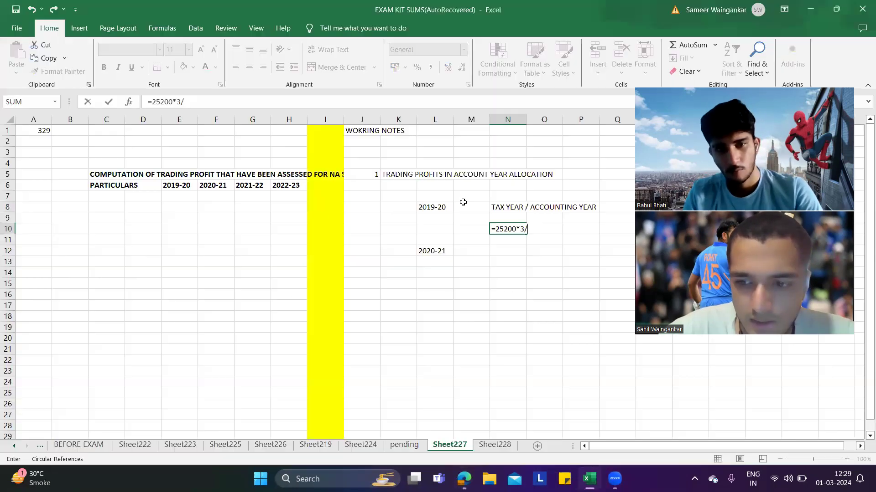
{"action": "key", "text": "Return"}
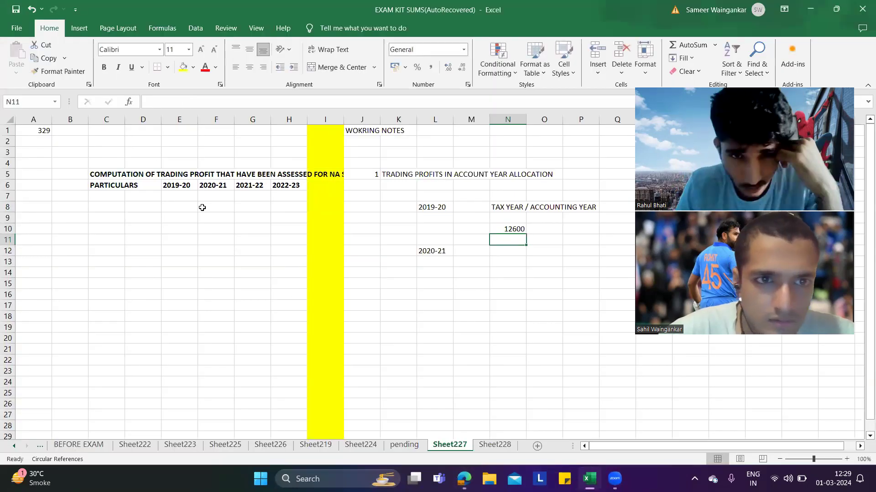
Link the 2019-20 amount in E8 to the calculated profit in N10.
{"action": "left_click", "coordinate": [180, 208]}
{"action": "type", "text": "="}
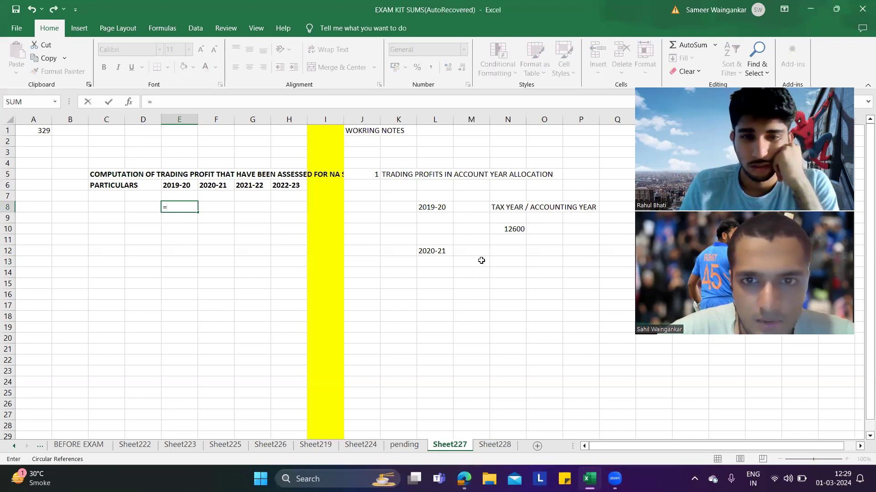
{"action": "left_click", "coordinate": [520, 228]}
{"action": "key", "text": "Return"}
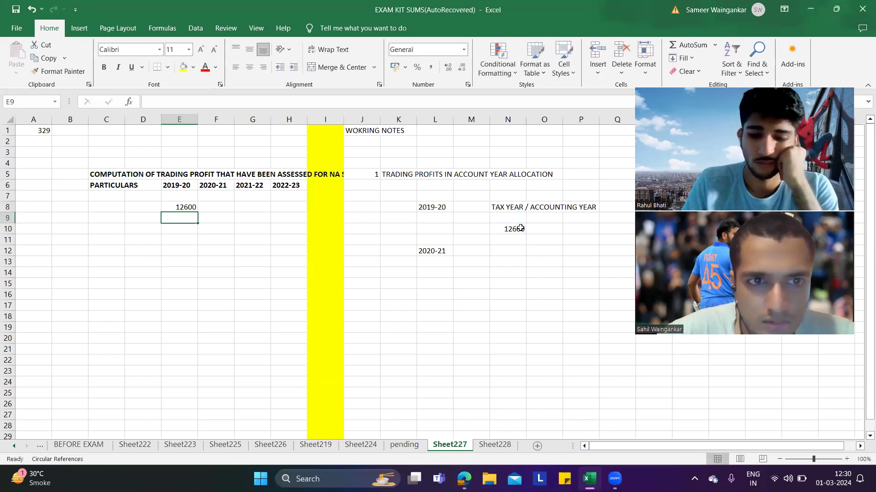
Label the row in C8 as TRAIDNG PROFITS.
{"action": "left_click", "coordinate": [104, 206]}
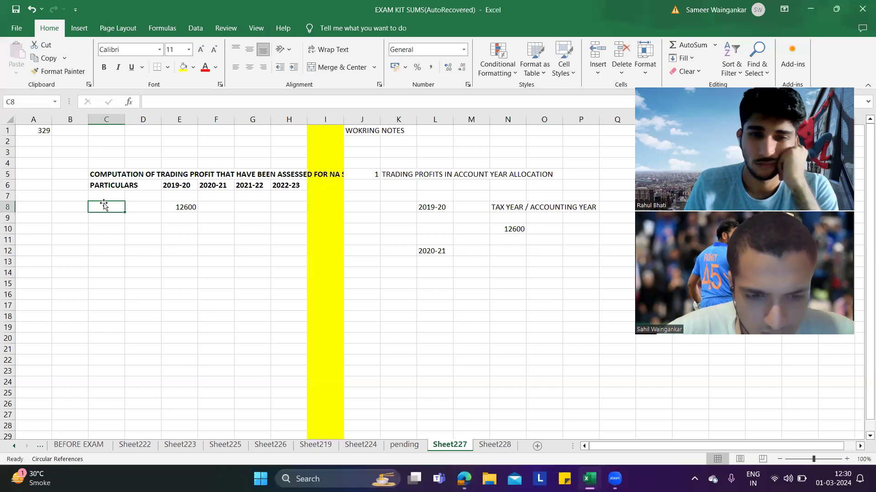
{"action": "type", "text": "TRAIDNG POR"}
{"action": "key", "text": "BackSpace"}
{"action": "key", "text": "BackSpace"}
{"action": "type", "text": "ROFITS"}
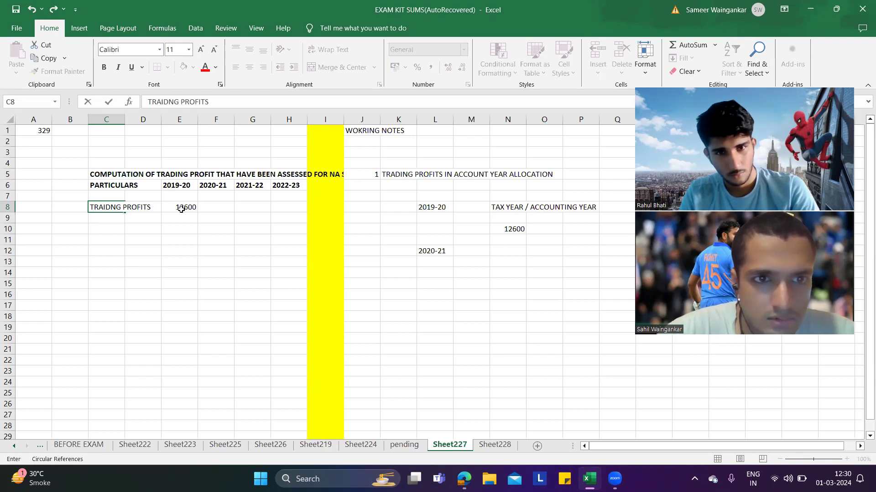
{"action": "left_click", "coordinate": [200, 209]}
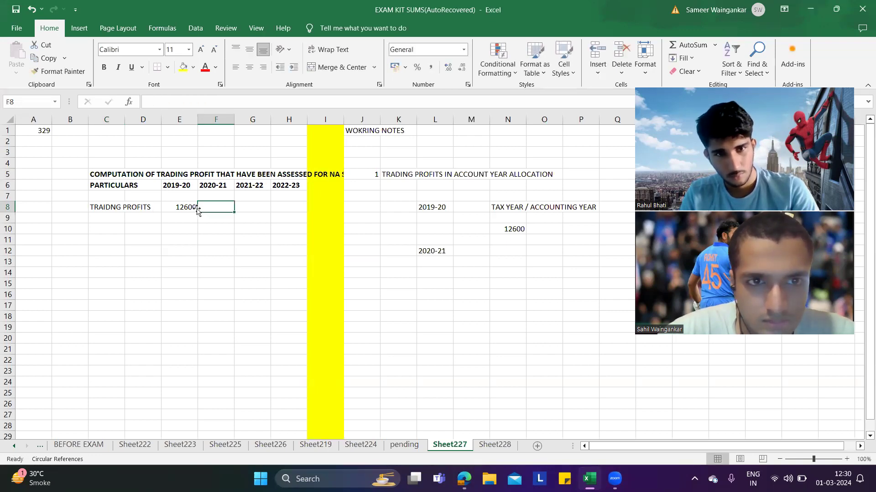
Consult the question's profit figures again and enter 25200 in N13 under 2020-21.
{"action": "key", "text": "alt+Tab"}
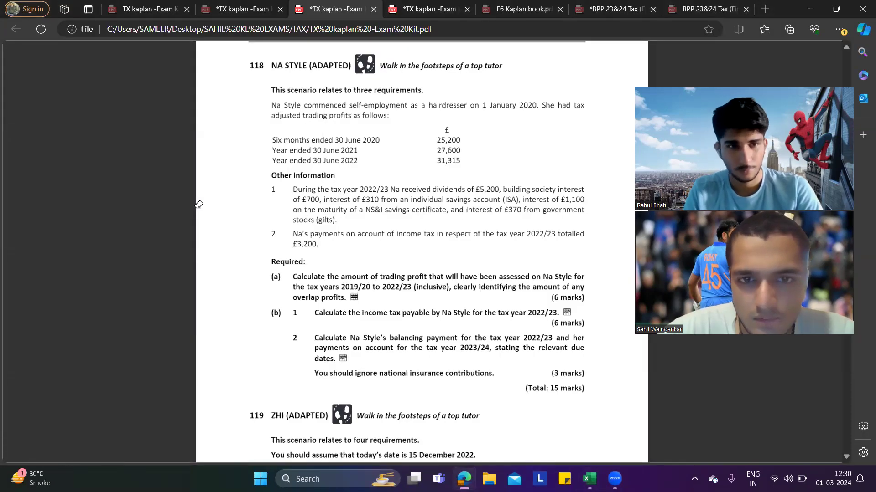
{"action": "key", "text": "alt+Tab"}
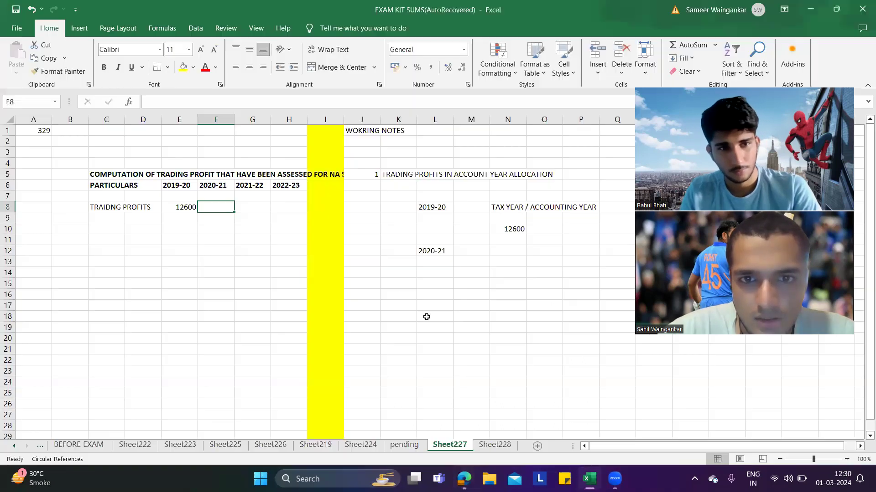
{"action": "left_click", "coordinate": [512, 253]}
{"action": "key", "text": "alt+Tab"}
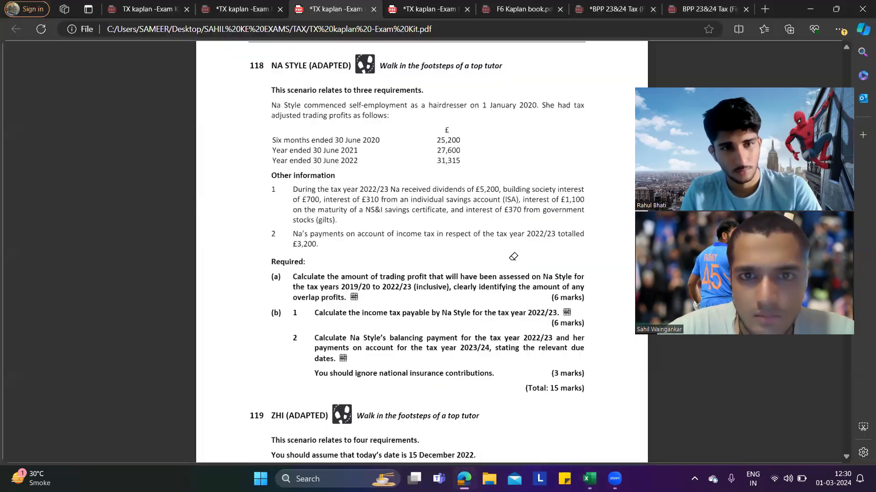
{"action": "key", "text": "alt+Tab"}
{"action": "left_click", "coordinate": [511, 260]}
{"action": "type", "text": "25200"}
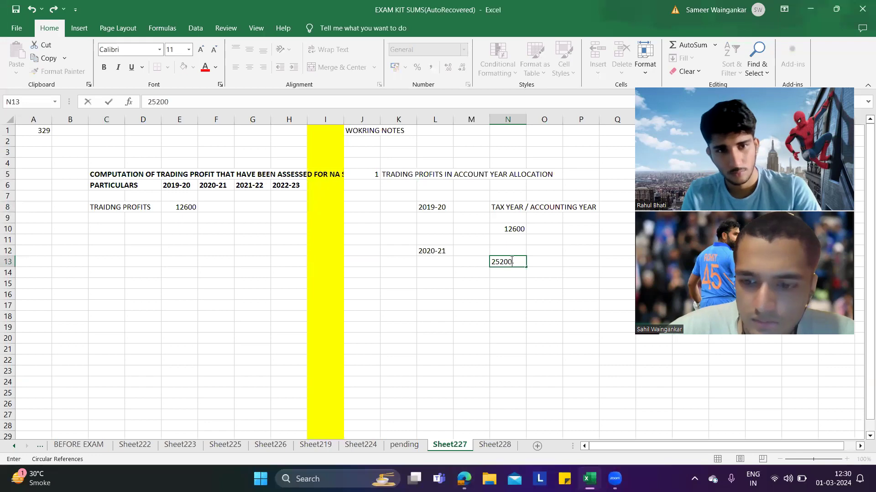
{"action": "key", "text": "Tab"}
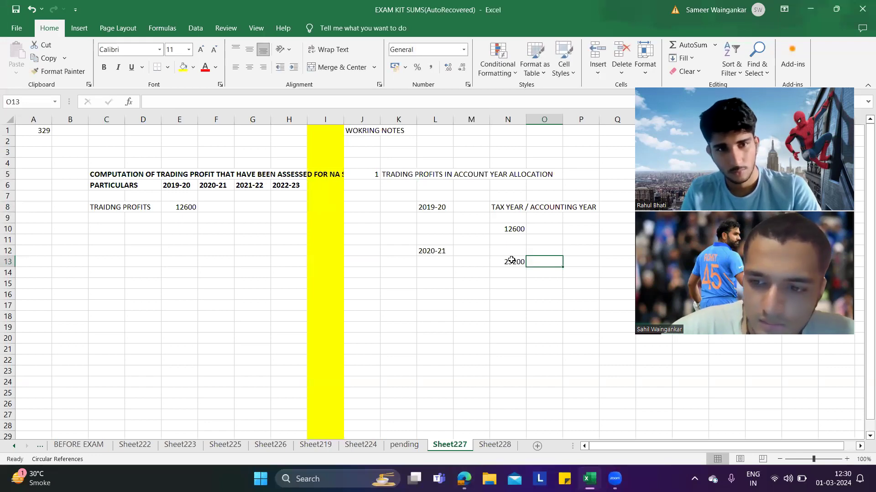
{"action": "type", "text": "+"}
{"action": "key", "text": "Right"}
{"action": "key", "text": "Escape"}
{"action": "type", "text": "AND THE"}
{"action": "key", "text": "BackSpace"}
{"action": "key", "text": "BackSpace"}
{"action": "key", "text": "BackSpace"}
{"action": "key", "text": "BackSpace"}
{"action": "key", "text": "BackSpace"}
{"action": "key", "text": "BackSpace"}
{"action": "key", "text": "BackSpace"}
{"action": "key", "text": "BackSpace"}
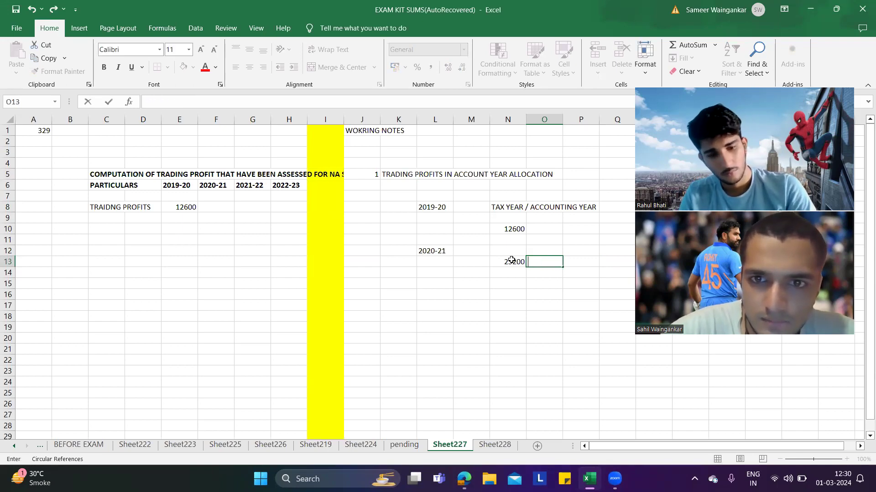
Enter the label REMAININ 6 MONTHS in N15.
{"action": "left_click", "coordinate": [519, 283]}
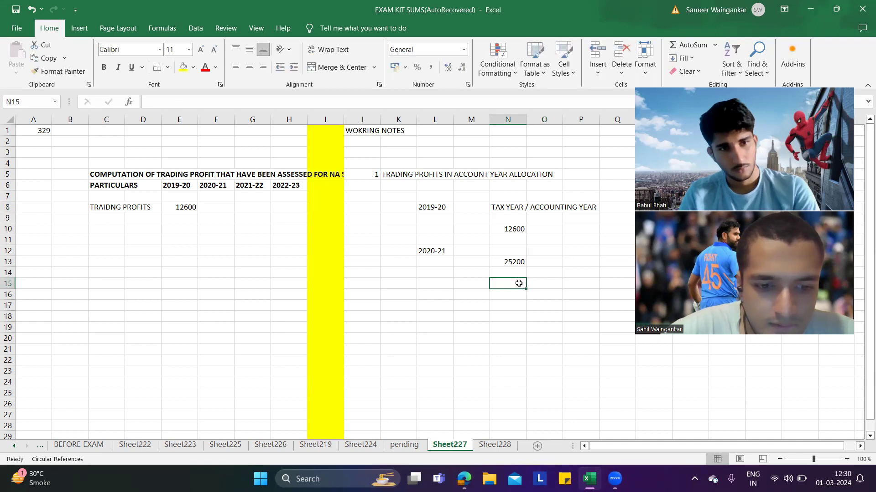
{"action": "type", "text": "REMIA"}
{"action": "key", "text": "BackSpace"}
{"action": "key", "text": "BackSpace"}
{"action": "type", "text": "AIN"}
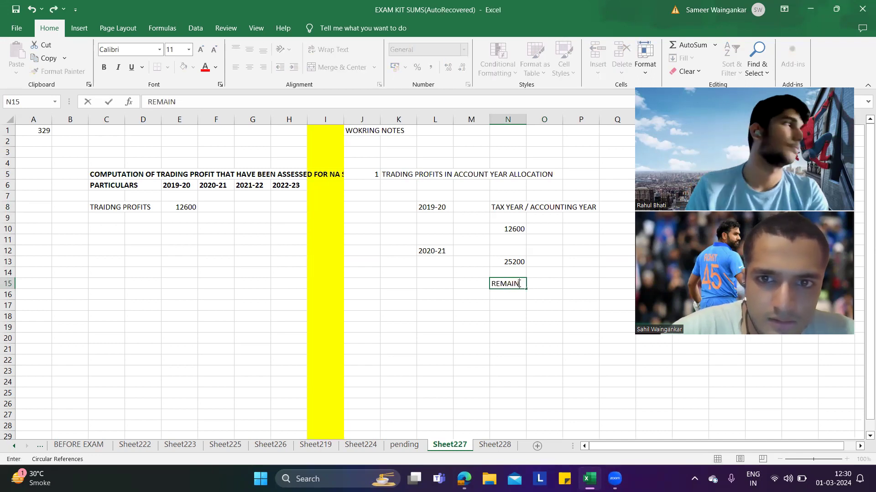
{"action": "type", "text": "IN 6 MONTHS"}
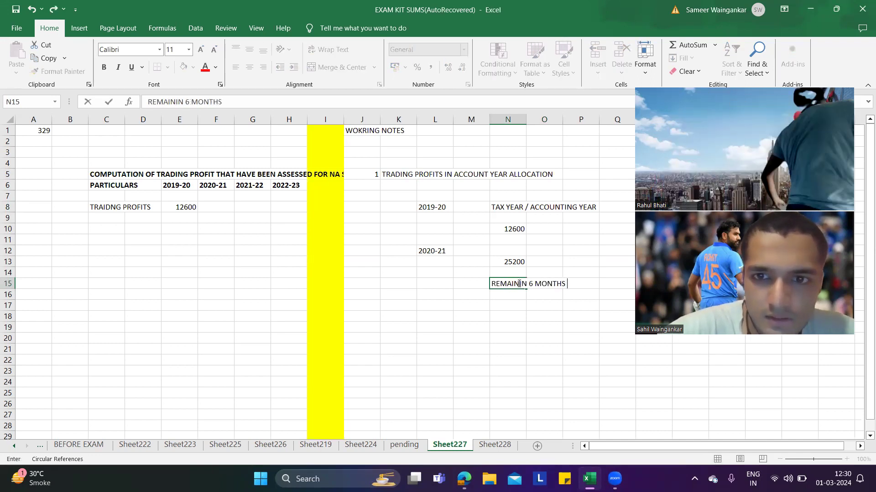
{"action": "key", "text": "ctrl+Return"}
Calculate the remaining six months' profit in N16 with the formula =6/12*27600, taking the profit from the exam kit.
{"action": "key", "text": "Down"}
{"action": "type", "text": "="}
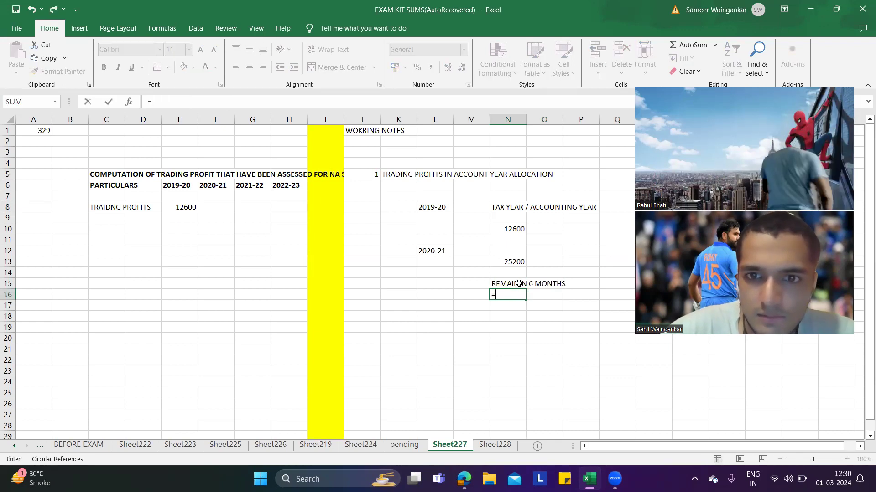
{"action": "type", "text": "6/12*"}
{"action": "key", "text": "alt+Tab"}
{"action": "key", "text": "alt+Tab"}
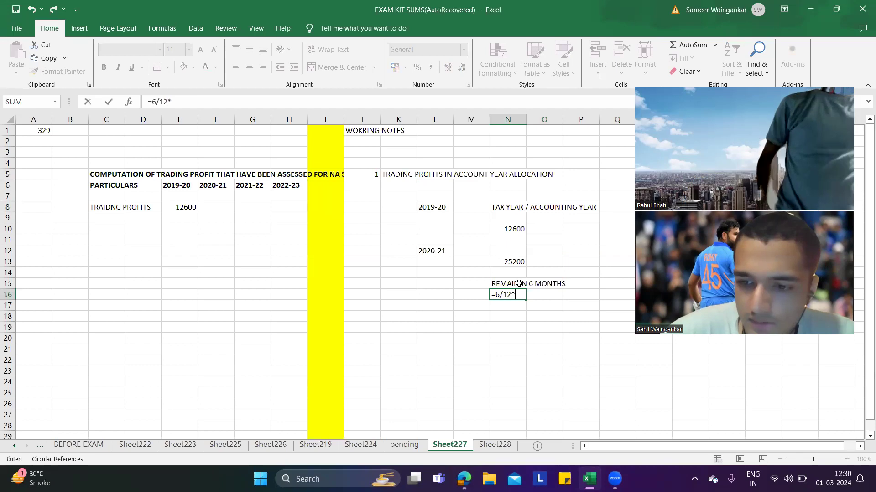
{"action": "type", "text": "27600"}
{"action": "key", "text": "Return"}
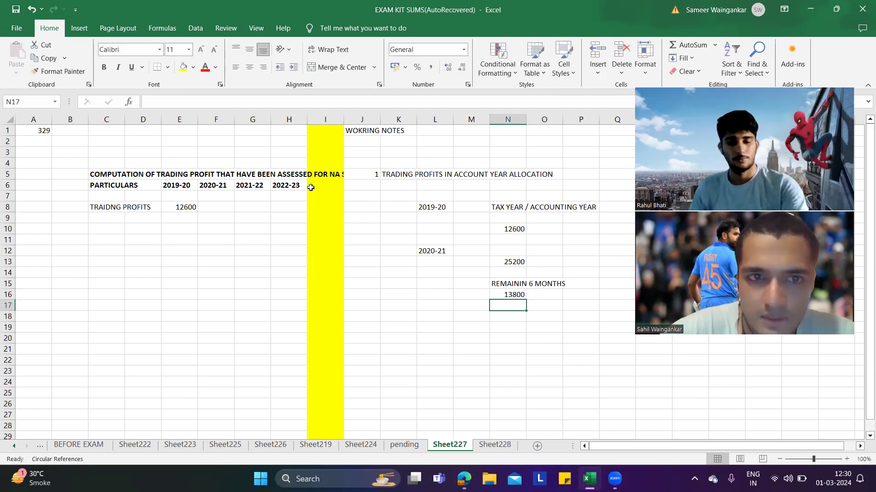
Link the 2020-21 trading profit in F8 to cell N18.
{"action": "left_click", "coordinate": [217, 206]}
{"action": "type", "text": "="}
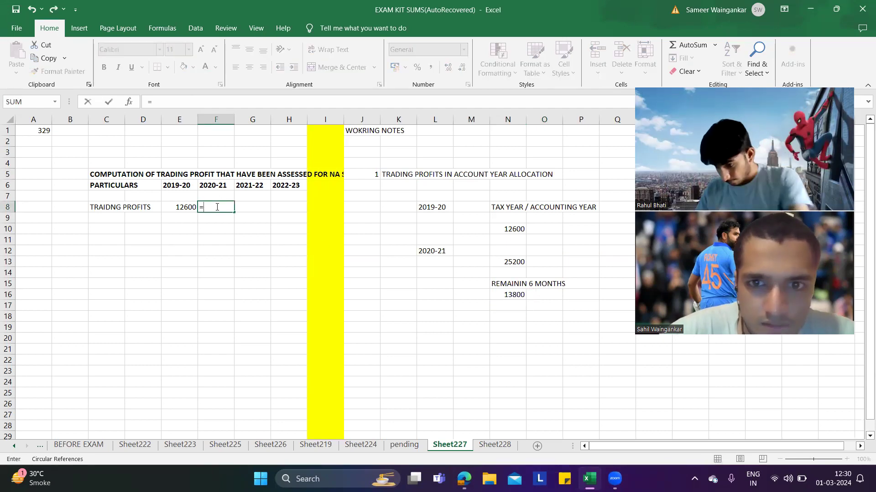
{"action": "left_click", "coordinate": [513, 316]}
{"action": "key", "text": "Return"}
Total the 2020-21 profits in N18 with the formula =N16+N13 and highlight the cell yellow.
{"action": "left_click", "coordinate": [513, 315]}
{"action": "type", "text": "="}
{"action": "key", "text": "Up"}
{"action": "key", "text": "Up"}
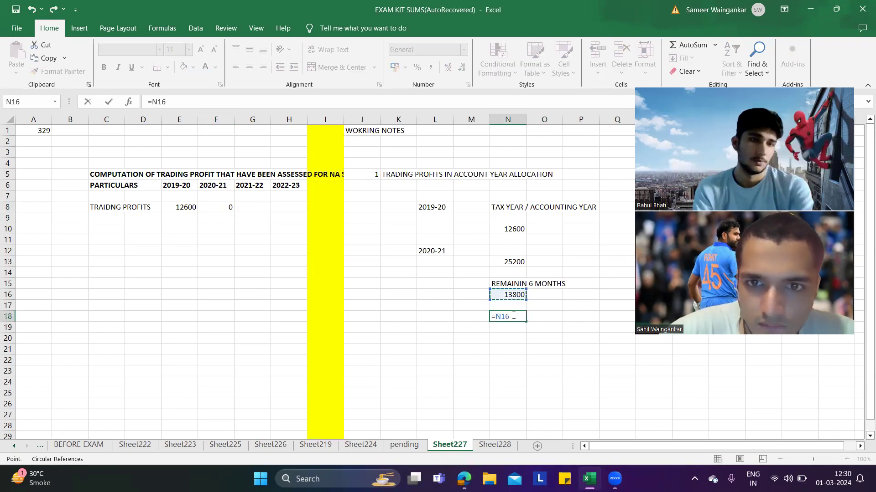
{"action": "type", "text": "+"}
{"action": "key", "text": "Up"}
{"action": "key", "text": "Up"}
{"action": "key", "text": "Up"}
{"action": "key", "text": "Up"}
{"action": "key", "text": "Up"}
{"action": "key", "text": "Return"}
{"action": "left_click", "coordinate": [513, 315]}
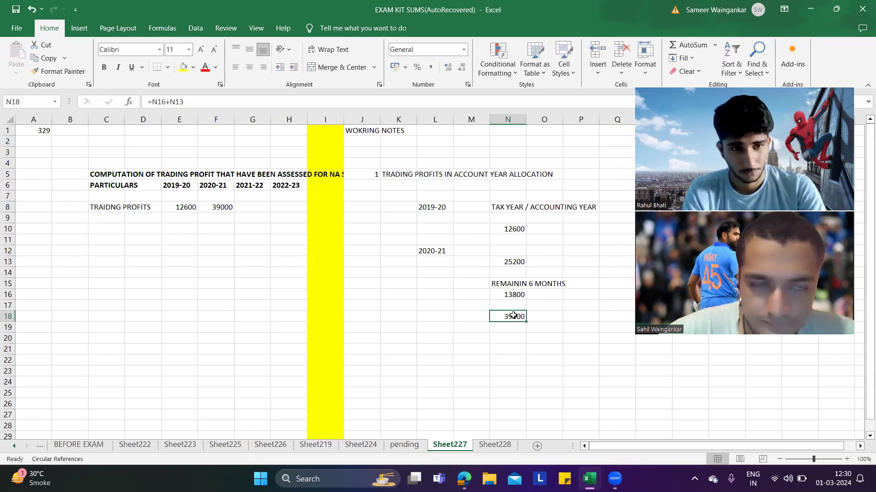
{"action": "left_click", "coordinate": [183, 67]}
Enter the exam kit's trading profits of 27600 for 2021-22 in G8 and 31315 for 2022-23 in H8.
{"action": "left_click", "coordinate": [257, 209]}
{"action": "key", "text": "alt+Tab"}
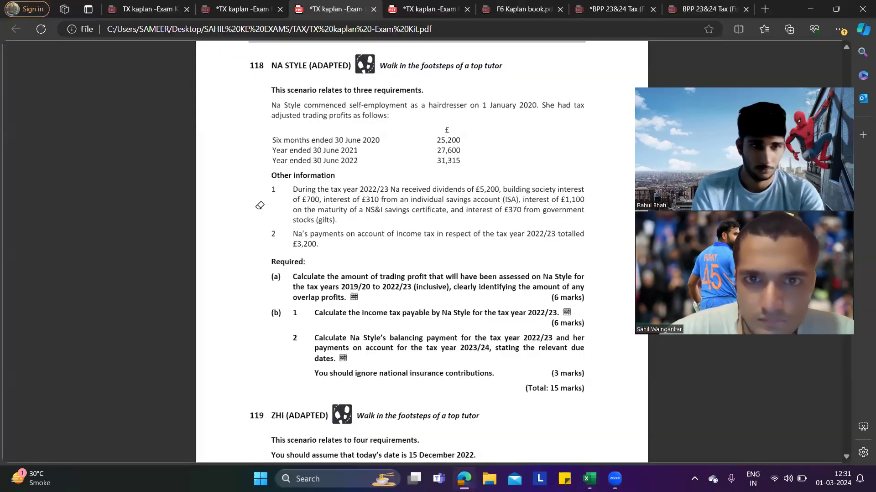
{"action": "key", "text": "alt+Tab"}
{"action": "type", "text": "27600"}
{"action": "key", "text": "Return"}
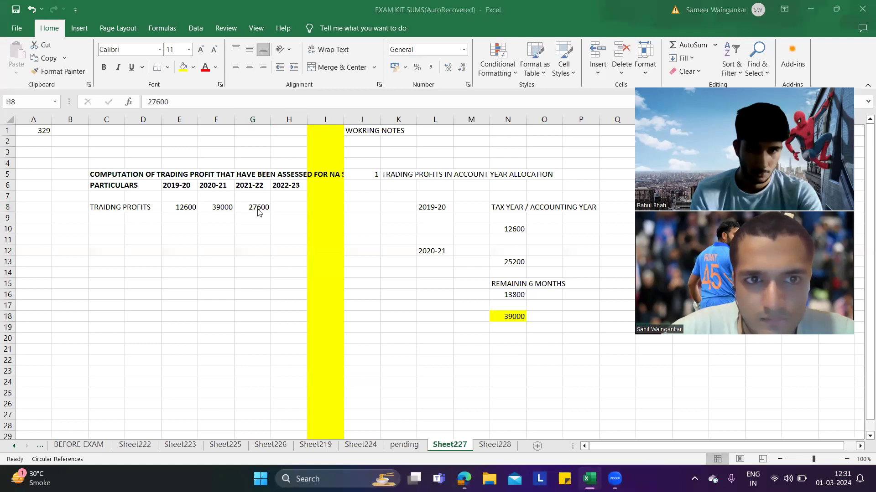
{"action": "key", "text": "alt+Tab"}
{"action": "key", "text": "alt+Tab"}
{"action": "type", "text": "31315"}
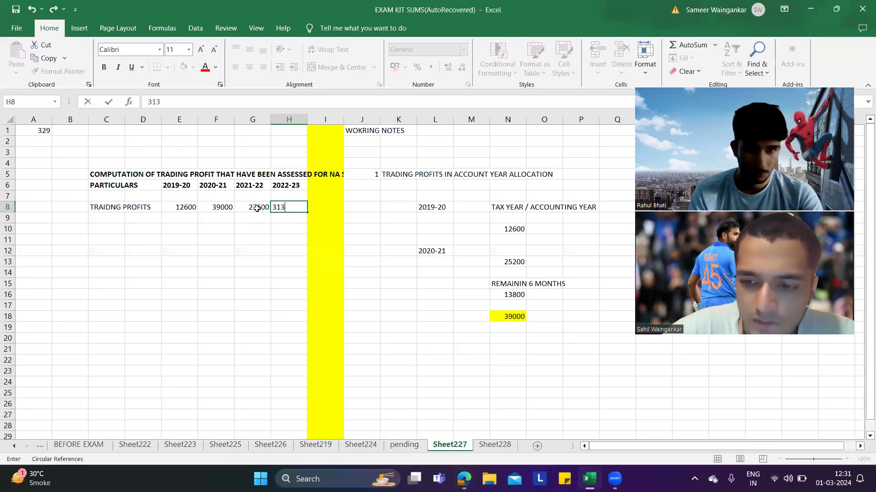
{"action": "key", "text": "alt+Tab"}
{"action": "key", "text": "alt+Tab"}
{"action": "key", "text": "Return"}
{"action": "key", "text": "Down"}
{"action": "key", "text": "Down"}
{"action": "key", "text": "Left"}
{"action": "key", "text": "Left"}
{"action": "key", "text": "Left"}
{"action": "key", "text": "Left"}
{"action": "key", "text": "Up"}
{"action": "key", "text": "Left"}
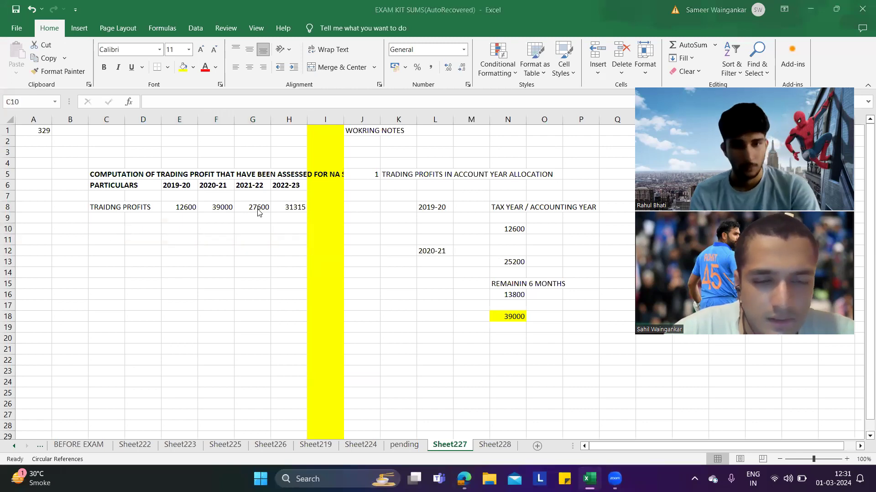
{"action": "left_click", "coordinate": [257, 208]}
Consult the question again and copy the 2021-22 heading from G6 into L22 of the working note.
{"action": "key", "text": "alt+Tab"}
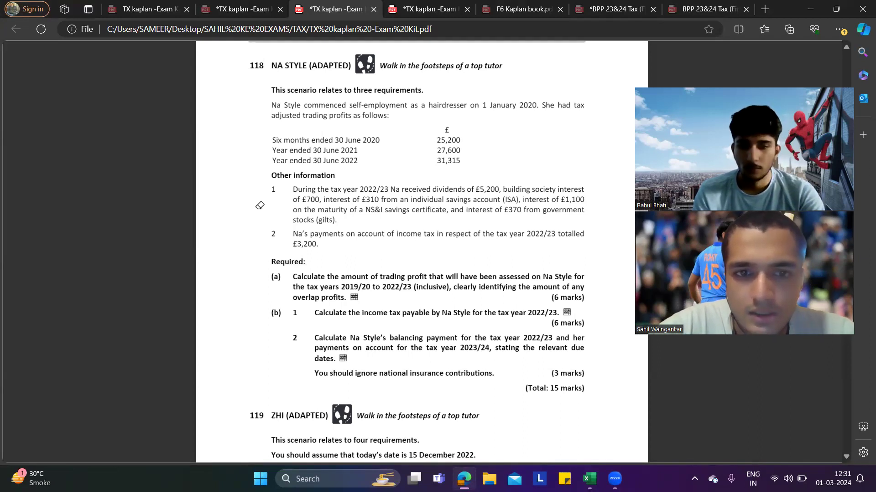
{"action": "key", "text": "alt+Tab"}
{"action": "left_click", "coordinate": [255, 187]}
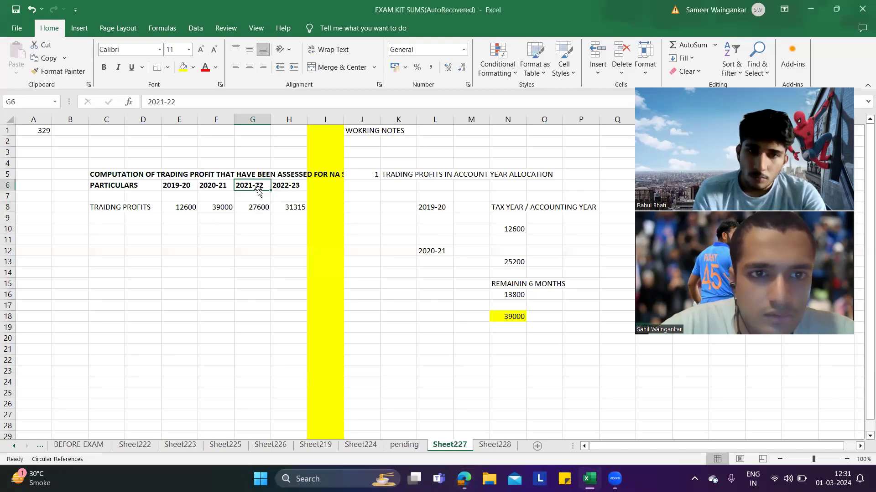
{"action": "key", "text": "ctrl+c"}
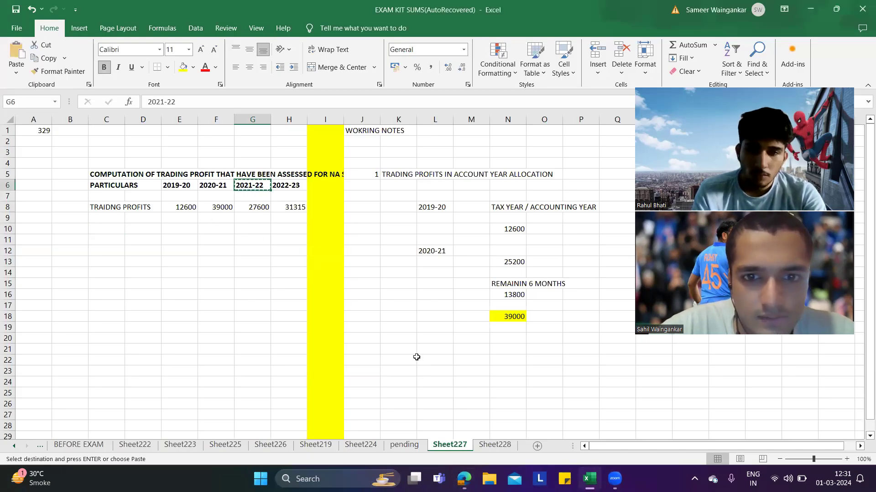
{"action": "left_click", "coordinate": [417, 359]}
{"action": "key", "text": "ctrl+v"}
Copy the 2022-23 heading from H6 into L27 of the working note.
{"action": "left_click", "coordinate": [295, 186]}
{"action": "key", "text": "ctrl+c"}
{"action": "scroll", "coordinate": [406, 253], "scroll_direction": "down", "scroll_amount": 2}
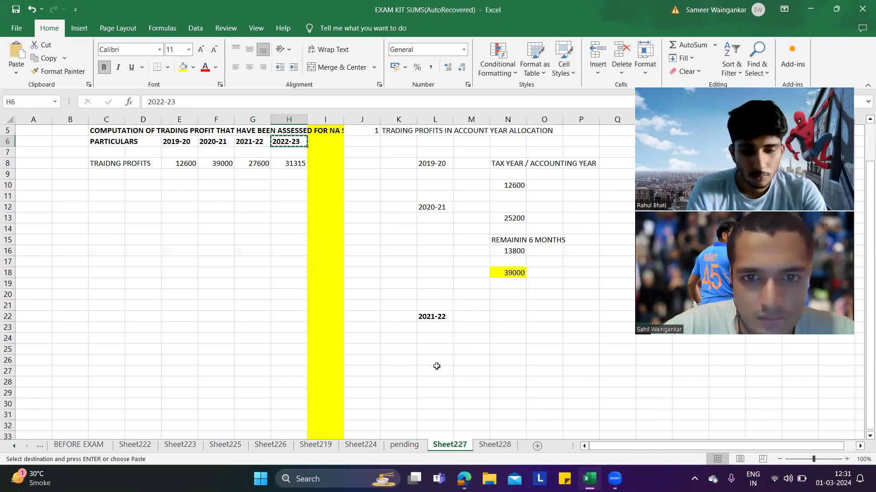
{"action": "left_click", "coordinate": [436, 369]}
{"action": "key", "text": "ctrl+v"}
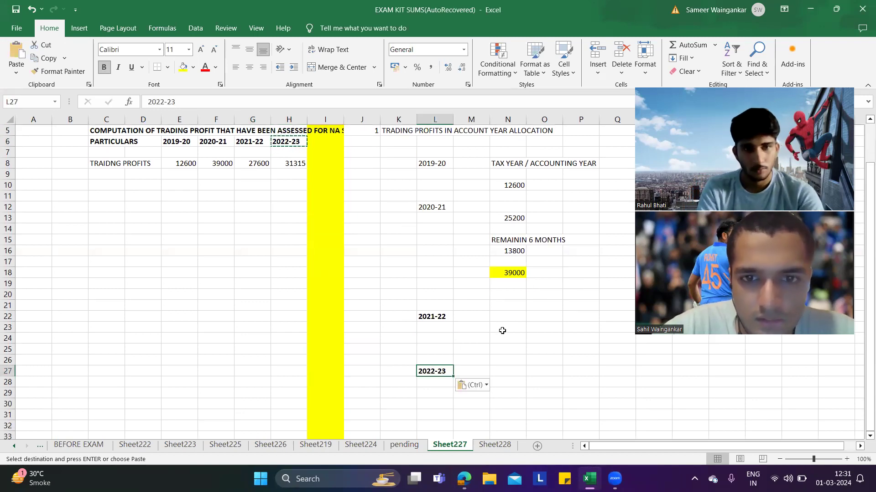
Label the 2021-22 and 2022-23 working note entries CYB in cells N22 and N27.
{"action": "left_click", "coordinate": [497, 321]}
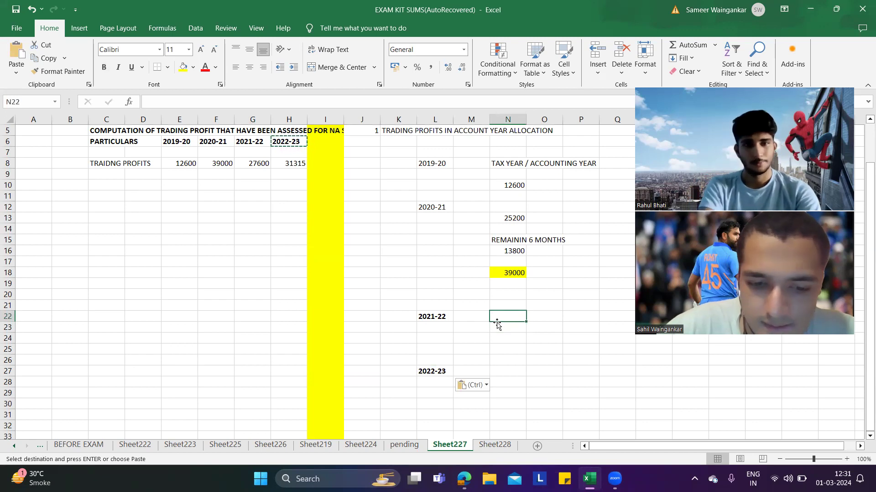
{"action": "key", "text": "Escape"}
{"action": "type", "text": "CYB"}
{"action": "key", "text": "Return"}
{"action": "key", "text": "Return"}
{"action": "key", "text": "Return"}
{"action": "key", "text": "Return"}
{"action": "key", "text": "Return"}
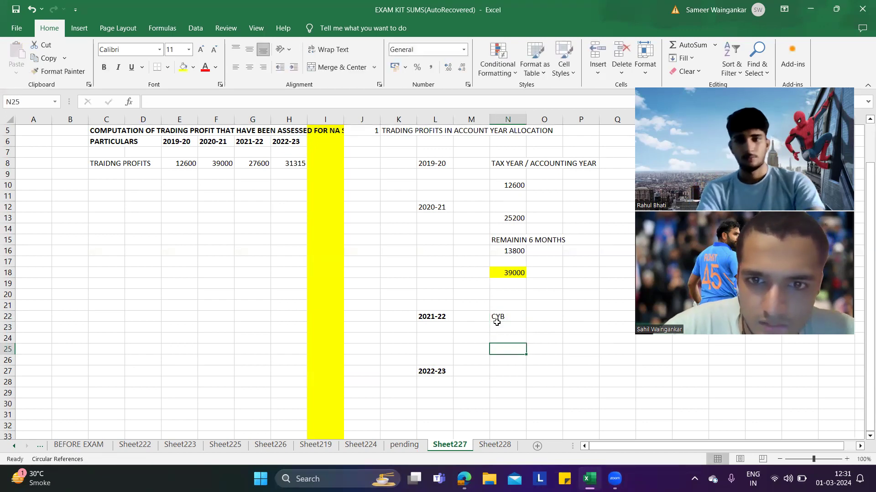
{"action": "type", "text": "CYB"}
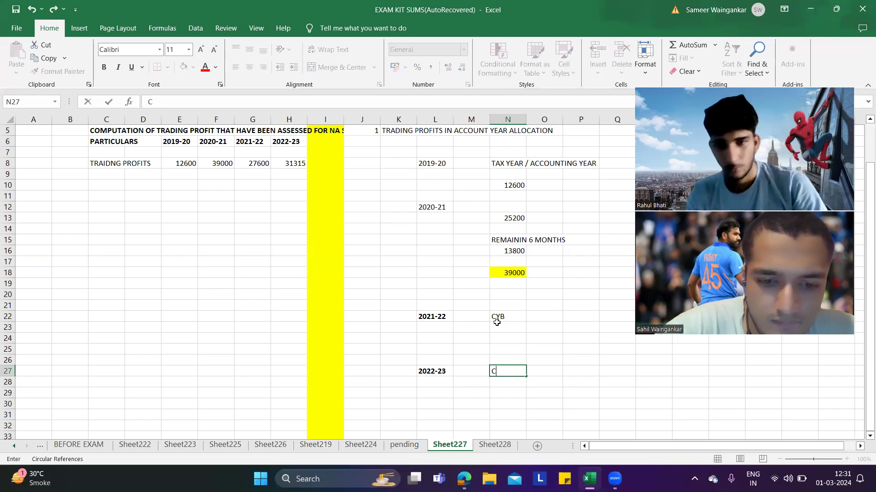
{"action": "key", "text": "Tab"}
Link O22, beside the 2021-22 CYB label, to the trading profit with the formula =G8.
{"action": "key", "text": "Up"}
{"action": "key", "text": "Up"}
{"action": "key", "text": "Up"}
{"action": "key", "text": "Up"}
{"action": "key", "text": "Up"}
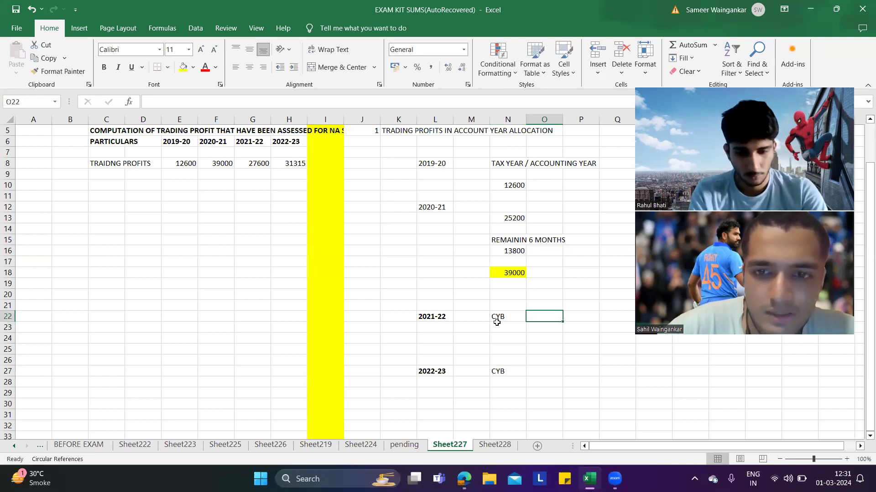
{"action": "type", "text": "="}
{"action": "left_click", "coordinate": [249, 164]}
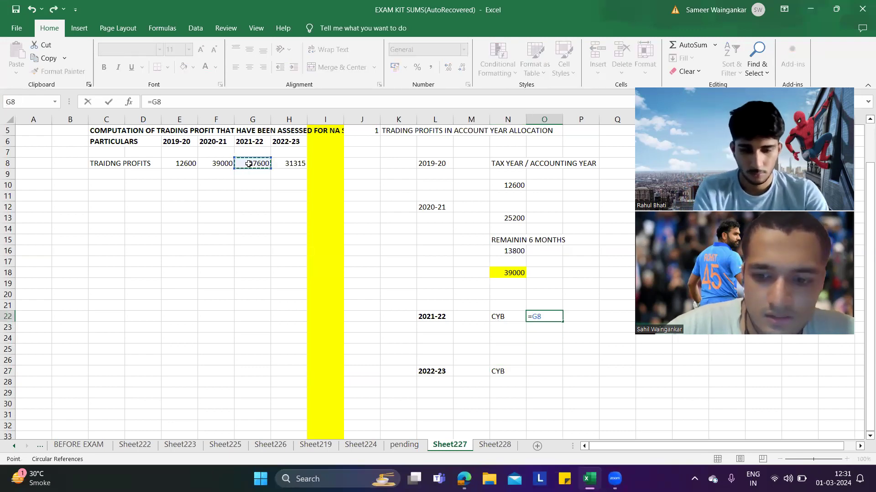
{"action": "key", "text": "Return"}
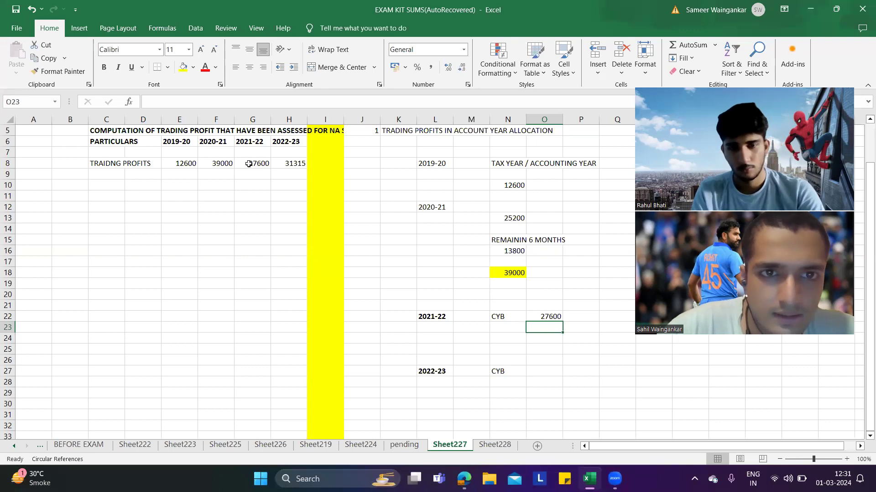
Link O27, beside the 2022-23 CYB label, to the trading profit with the formula =H8.
{"action": "left_click", "coordinate": [276, 142]}
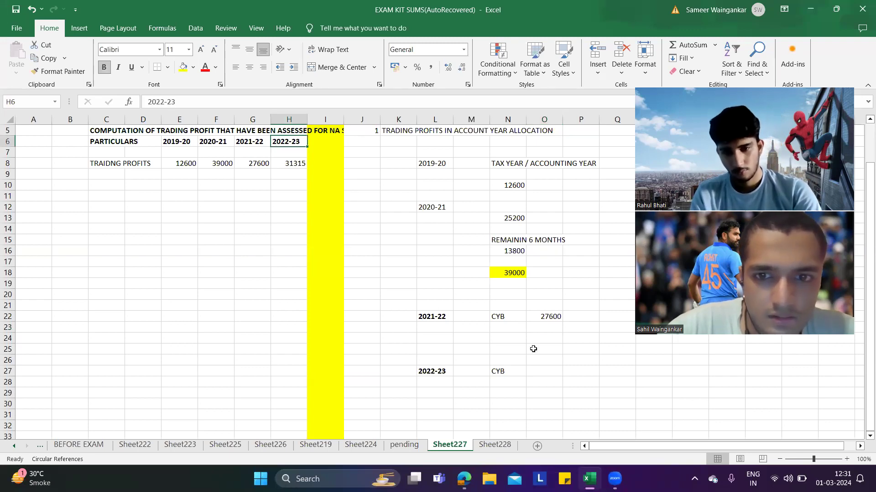
{"action": "left_click", "coordinate": [536, 369]}
{"action": "type", "text": "="}
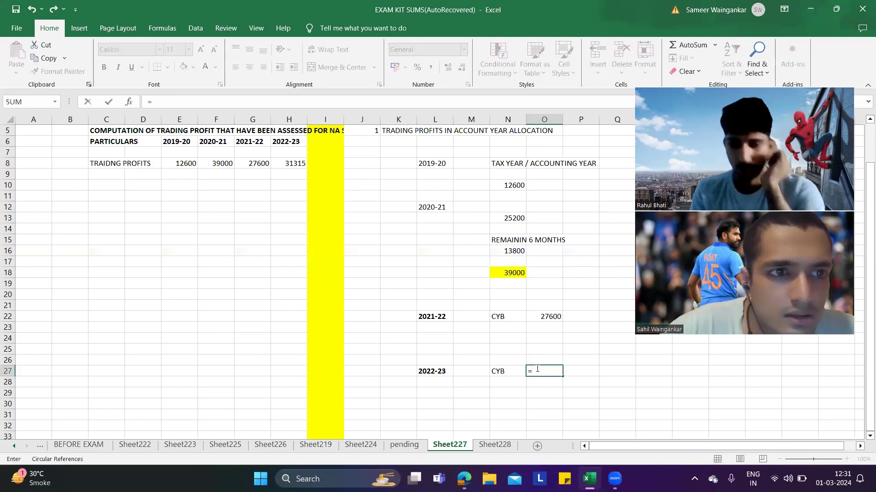
{"action": "type", "text": "H9"}
{"action": "key", "text": "BackSpace"}
{"action": "type", "text": "8"}
{"action": "key", "text": "Return"}
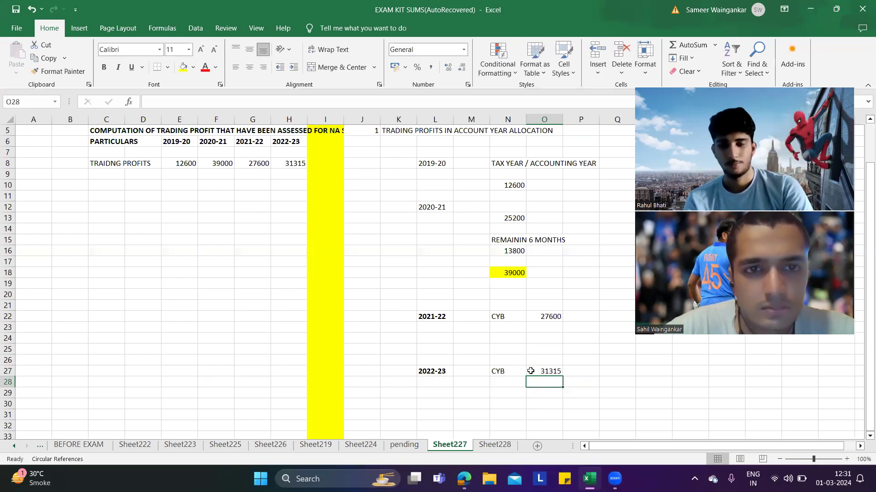
Check the question's requirements in the exam kit PDF and enter THE AMOUNT OF OVERLAPING PROFITS ARE: in C11.
{"action": "key", "text": "alt+Tab"}
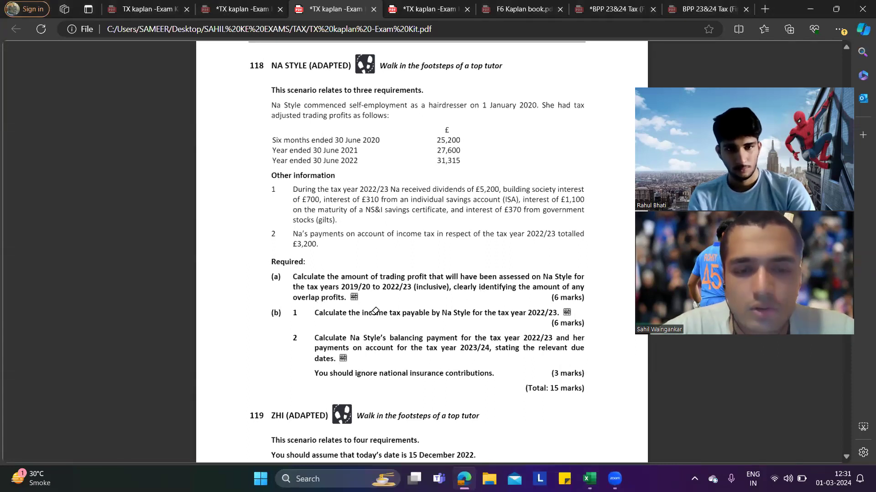
{"action": "key", "text": "alt+Tab"}
{"action": "scroll", "coordinate": [124, 238], "scroll_direction": "up", "scroll_amount": 1}
{"action": "left_click", "coordinate": [115, 209]}
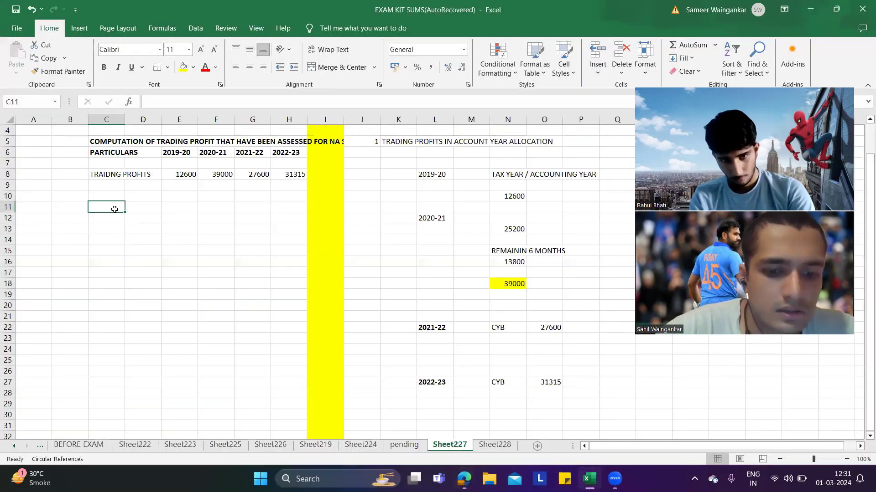
{"action": "type", "text": "THE AM"}
{"action": "type", "text": "OOUNT O"}
{"action": "key", "text": "BackSpace"}
{"action": "key", "text": "BackSpace"}
{"action": "key", "text": "BackSpace"}
{"action": "key", "text": "BackSpace"}
{"action": "key", "text": "BackSpace"}
{"action": "type", "text": "UNT"}
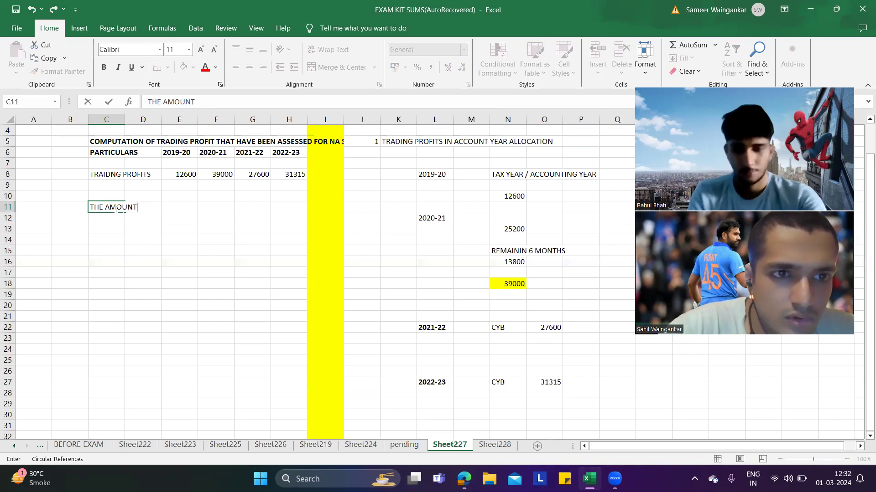
{"action": "type", "text": " OF OVERLAP"}
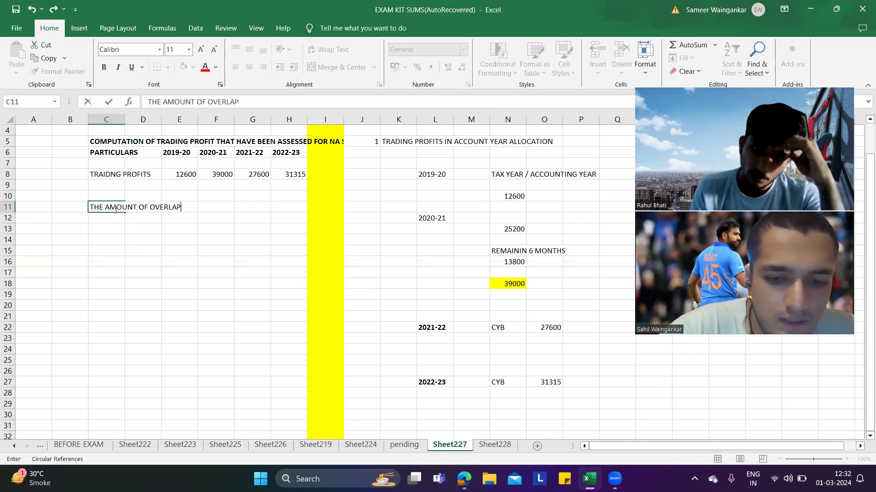
{"action": "type", "text": "ING "}
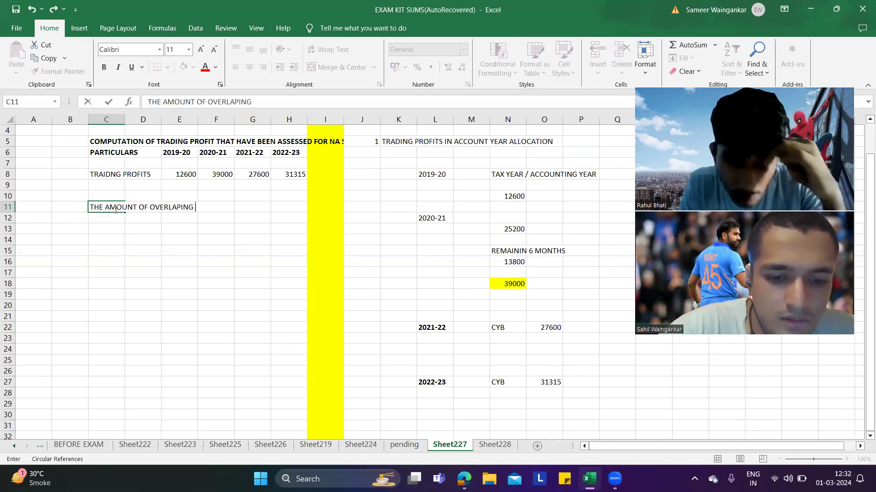
{"action": "type", "text": "PROFITS ARE"}
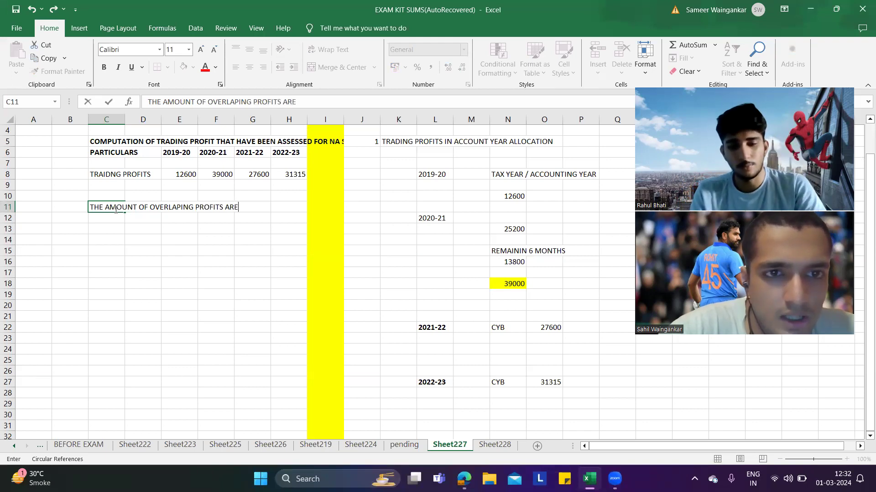
{"action": "key", "text": "Return"}
{"action": "key", "text": "Return"}
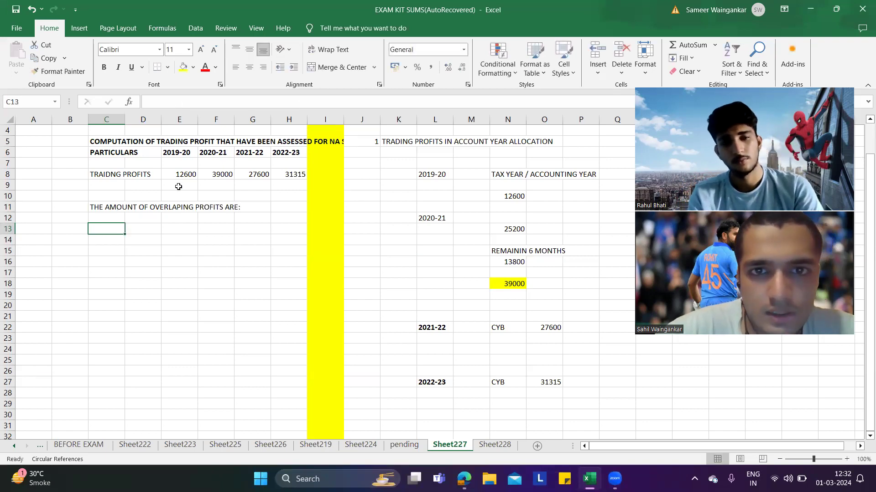
Move the working notes block J1:O27 below the main computation, starting at B13.
{"action": "left_click_drag", "start_coordinate": [364, 140], "coordinate": [558, 378]}
{"action": "scroll", "coordinate": [456, 274], "scroll_direction": "up", "scroll_amount": 1}
{"action": "left_click_drag", "start_coordinate": [363, 130], "coordinate": [549, 371]}
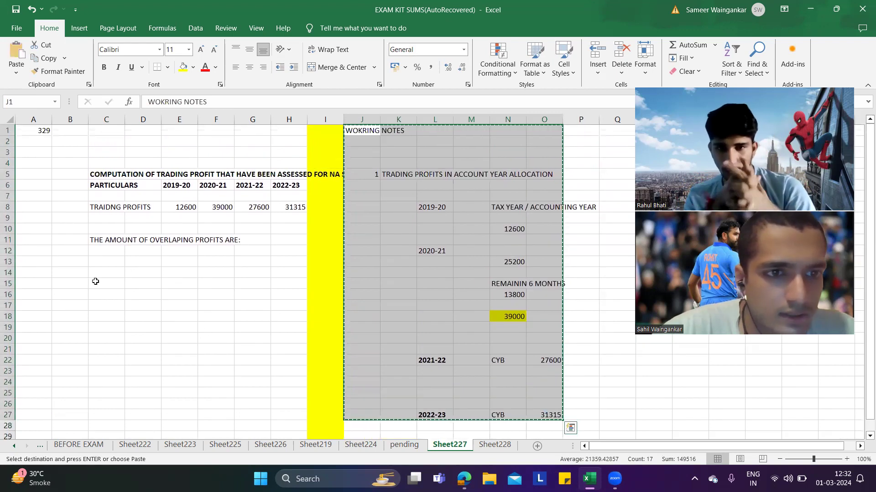
{"action": "left_click", "coordinate": [83, 261]}
{"action": "key", "text": "ctrl+v"}
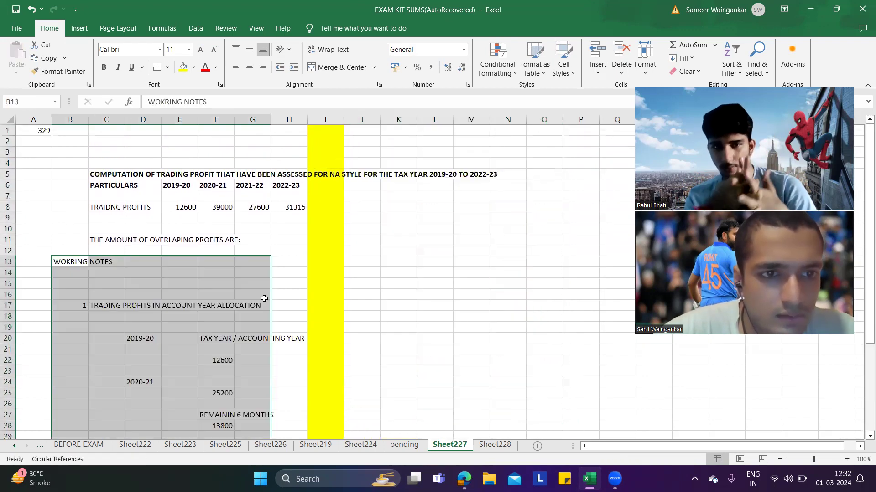
{"action": "left_click", "coordinate": [301, 285]}
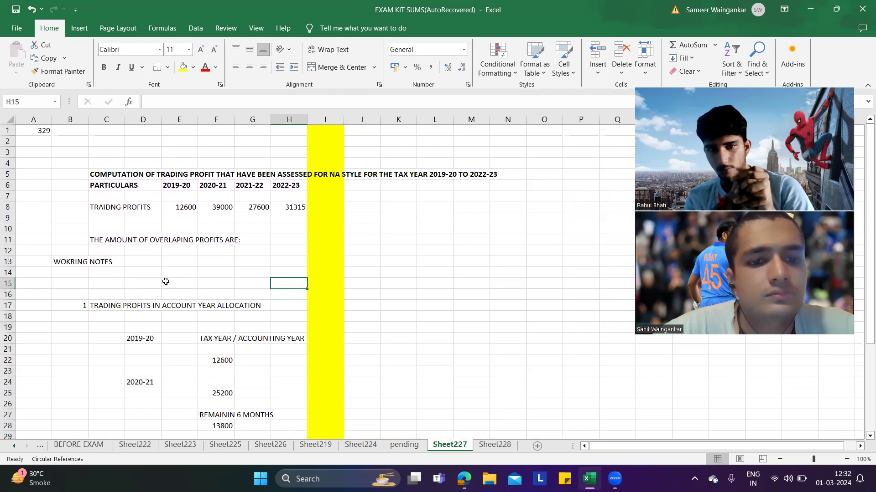
Start working note 2 by entering 2 in B42 and the heading OVERLAPPING PROFITS ARE in C42.
{"action": "scroll", "coordinate": [165, 281], "scroll_direction": "down", "scroll_amount": 6}
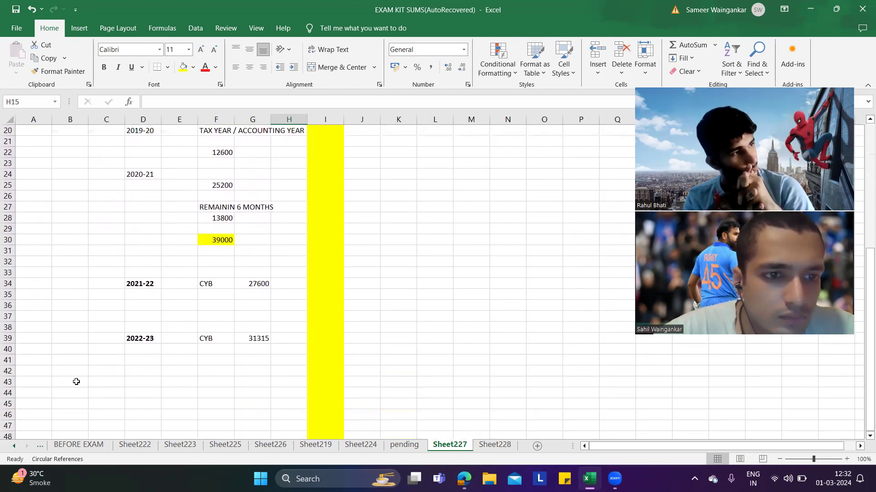
{"action": "left_click", "coordinate": [71, 370]}
{"action": "type", "text": "2"}
{"action": "left_click", "coordinate": [126, 382]}
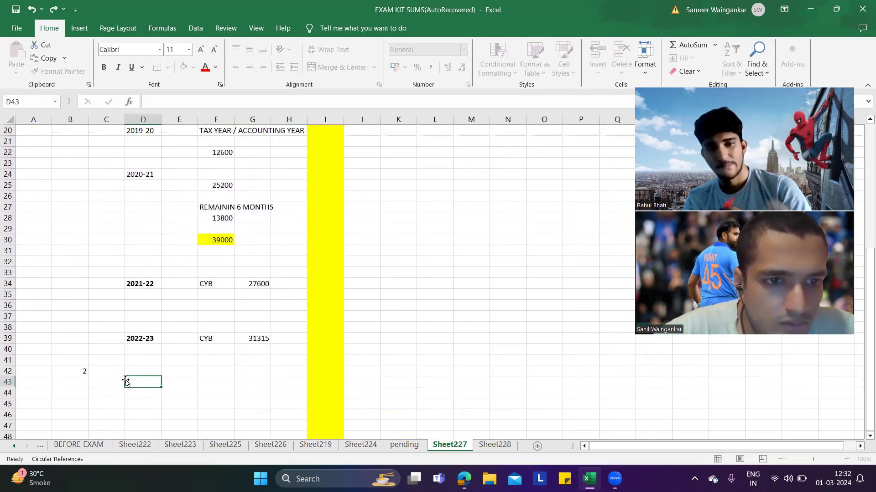
{"action": "left_click", "coordinate": [115, 369]}
{"action": "type", "text": "OVERLAPPING PROFITS ARE"}
{"action": "key", "text": "Return"}
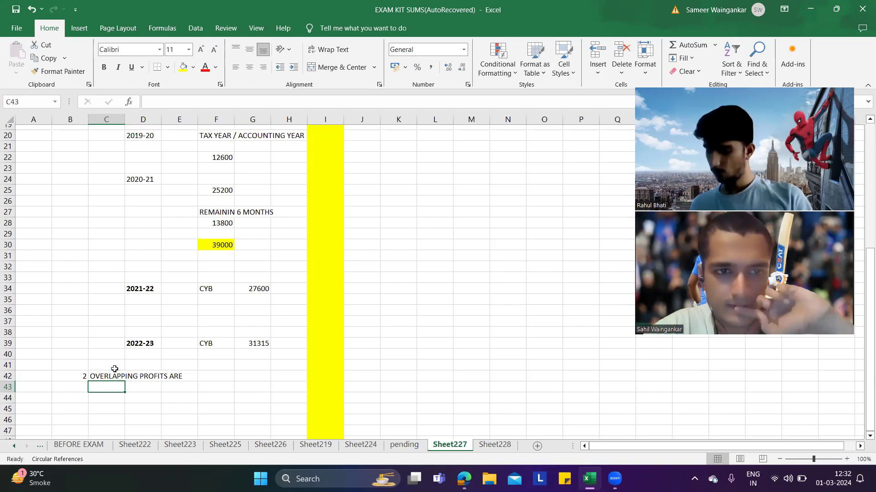
Enter the formula =3/12*25200 in D44 under the OVERLAPPING PROFITS ARE heading.
{"action": "scroll", "coordinate": [115, 370], "scroll_direction": "up", "scroll_amount": 2}
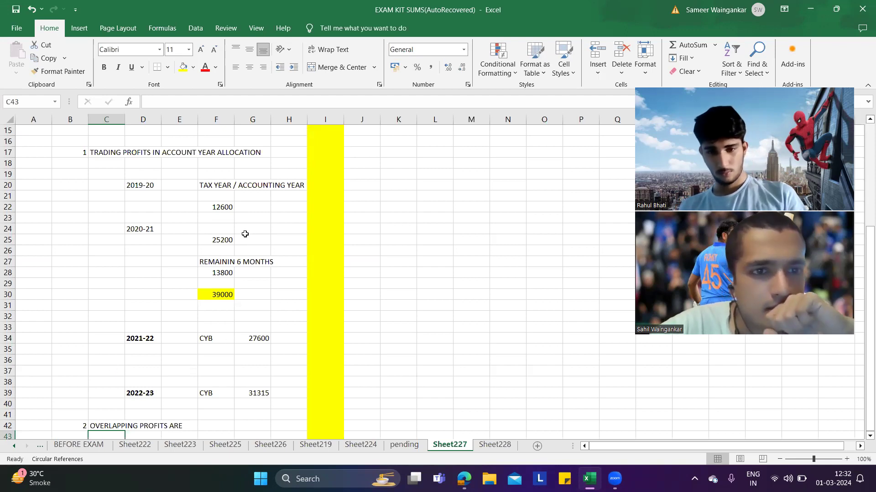
{"action": "scroll", "coordinate": [245, 234], "scroll_direction": "up", "scroll_amount": 4}
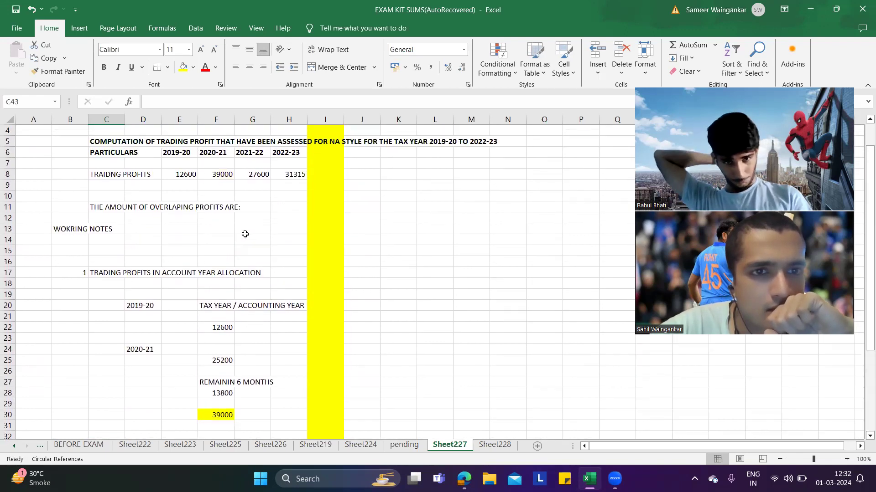
{"action": "scroll", "coordinate": [245, 234], "scroll_direction": "down", "scroll_amount": 2}
{"action": "scroll", "coordinate": [245, 234], "scroll_direction": "down", "scroll_amount": 2}
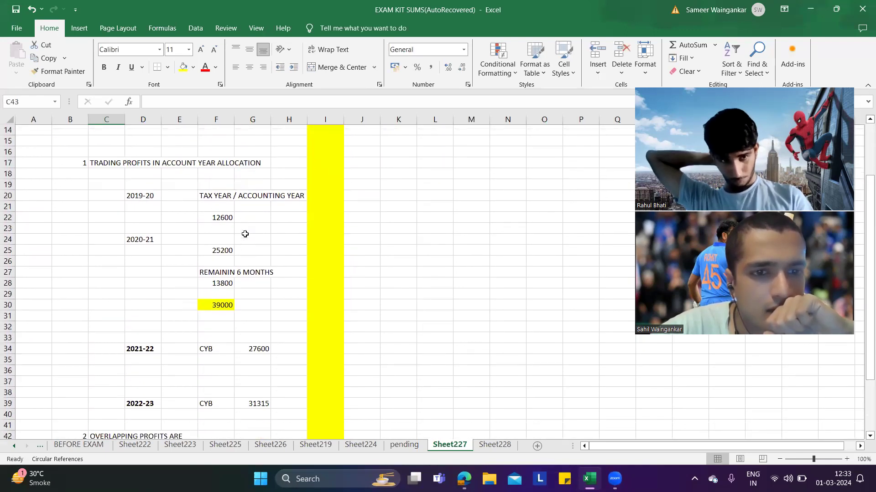
{"action": "scroll", "coordinate": [245, 234], "scroll_direction": "down", "scroll_amount": 2}
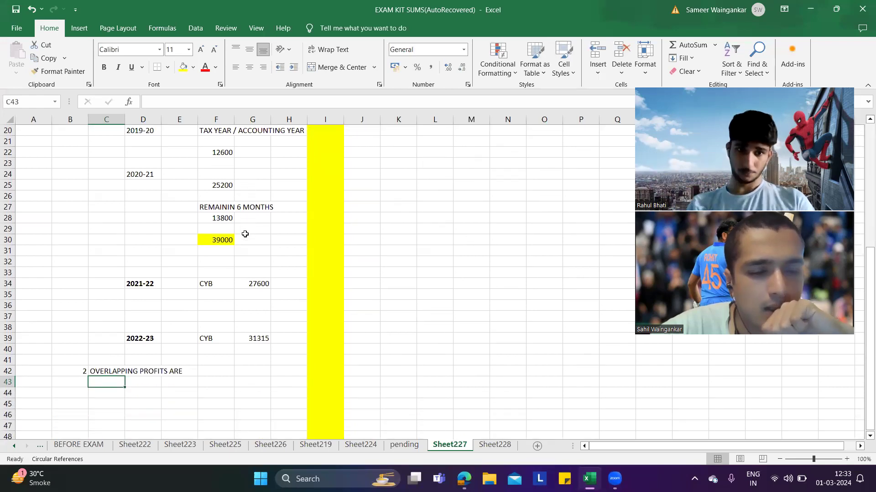
{"action": "left_click", "coordinate": [157, 391]}
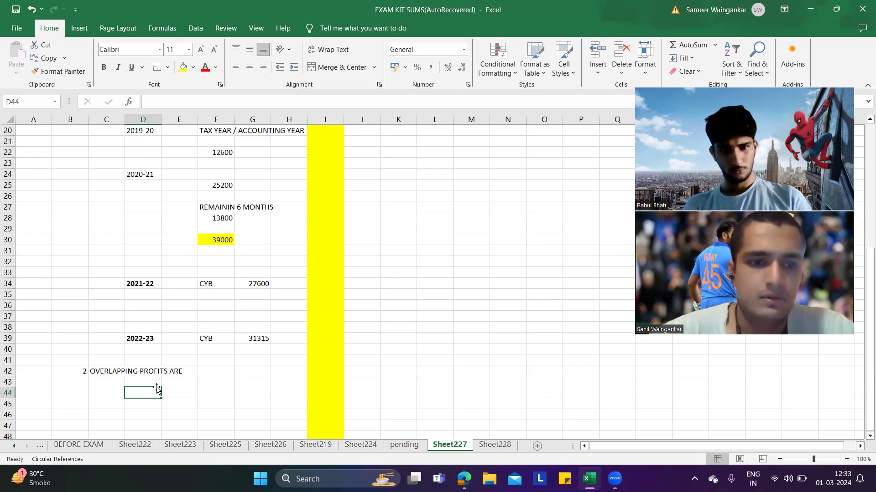
{"action": "type", "text": "=3"}
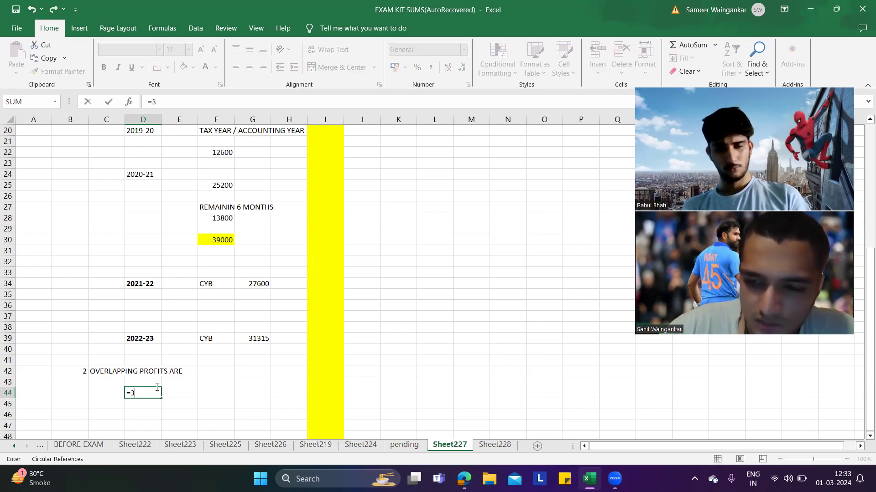
{"action": "type", "text": "/12*"}
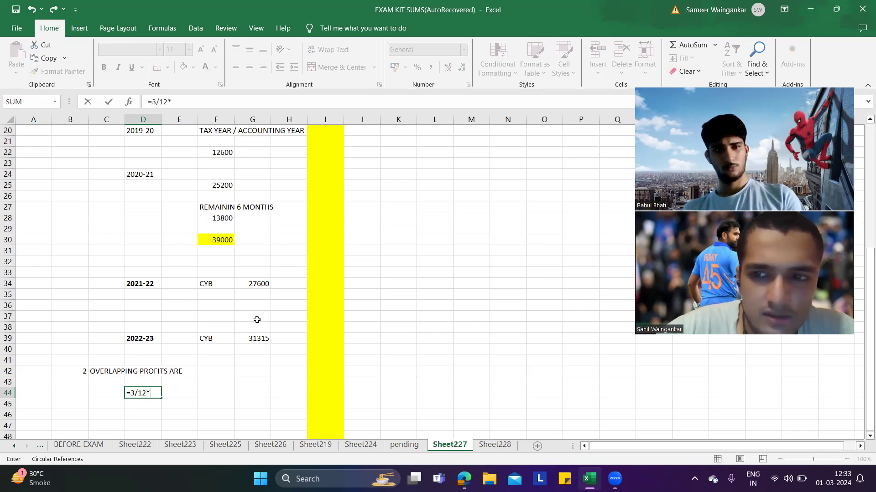
{"action": "scroll", "coordinate": [257, 319], "scroll_direction": "up", "scroll_amount": 6}
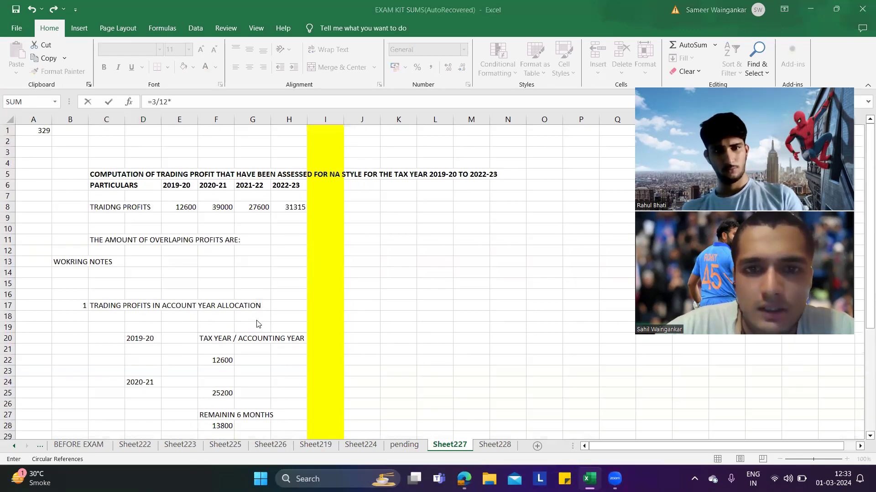
{"action": "key", "text": "alt+Tab"}
{"action": "key", "text": "alt+Tab"}
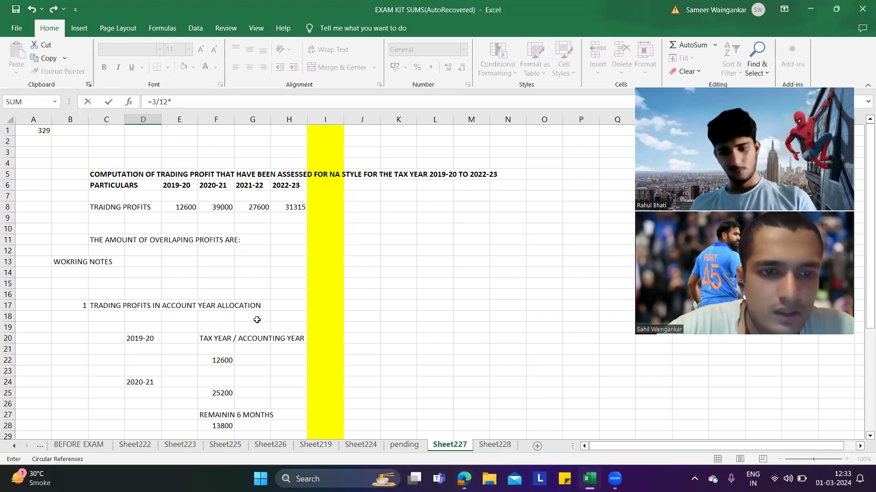
{"action": "scroll", "coordinate": [257, 320], "scroll_direction": "down", "scroll_amount": 5}
{"action": "type", "text": "35200"}
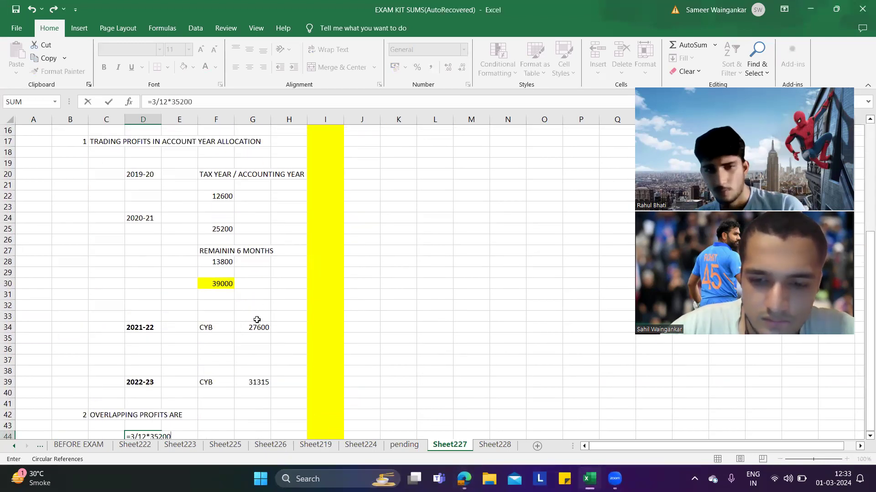
{"action": "scroll", "coordinate": [257, 319], "scroll_direction": "down", "scroll_amount": 2}
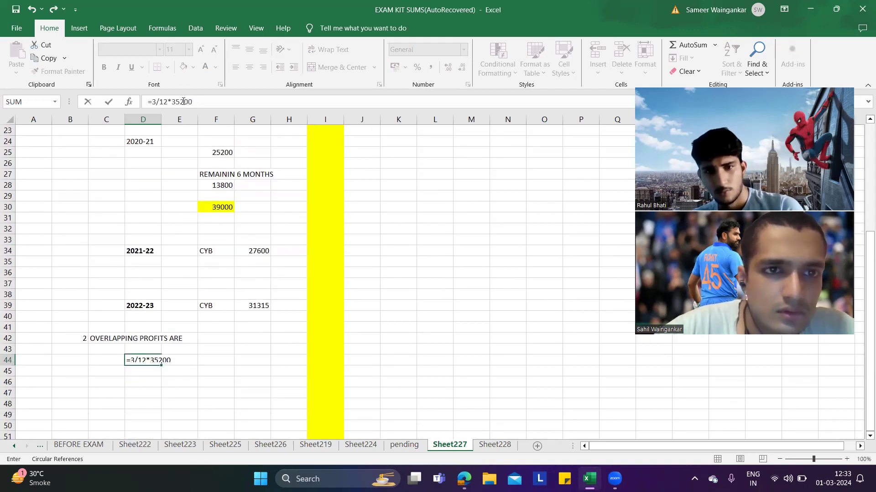
{"action": "left_click", "coordinate": [173, 101]}
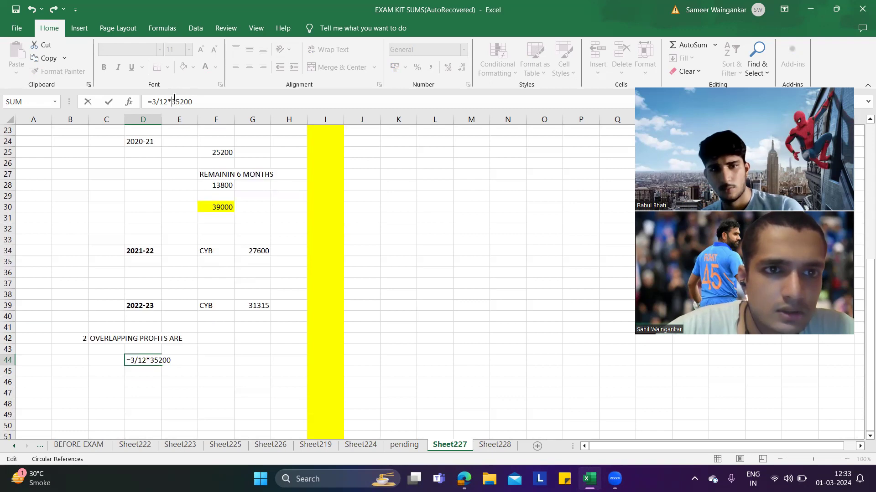
{"action": "key", "text": "Delete"}
{"action": "type", "text": "2"}
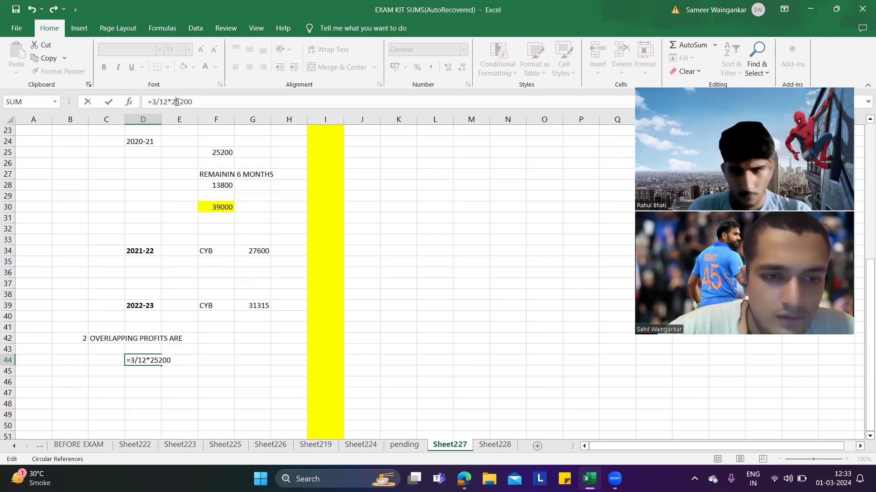
{"action": "key", "text": "Return"}
Review question 118 in the exam kit PDF and read its model answer on assessable trading profits and overlap profits.
{"action": "key", "text": "alt+Tab"}
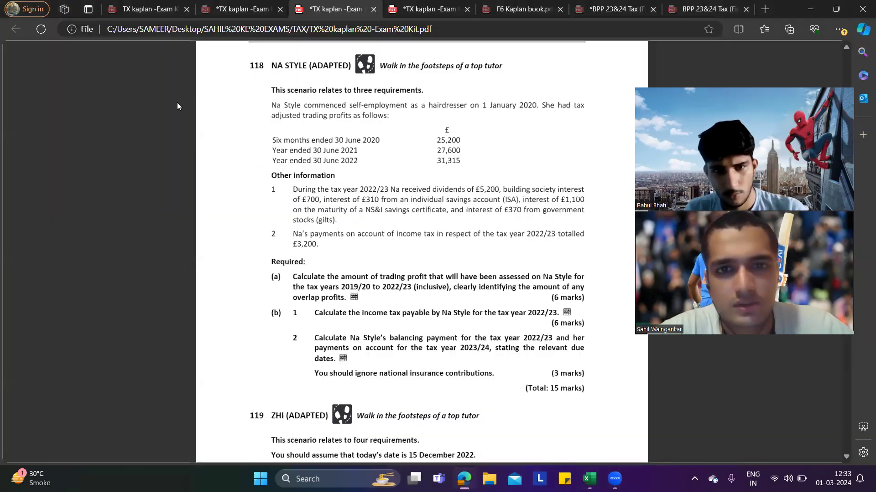
{"action": "key", "text": "alt+Tab"}
{"action": "scroll", "coordinate": [222, 205], "scroll_direction": "up", "scroll_amount": 5}
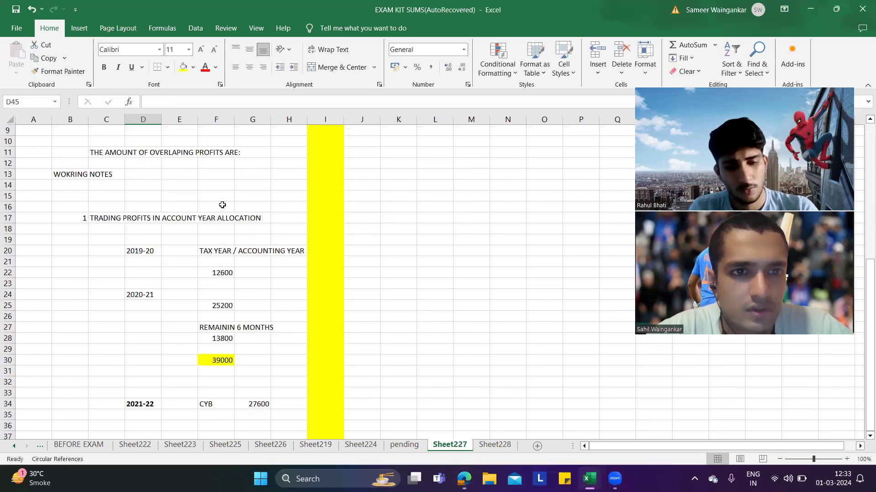
{"action": "key", "text": "alt+Tab"}
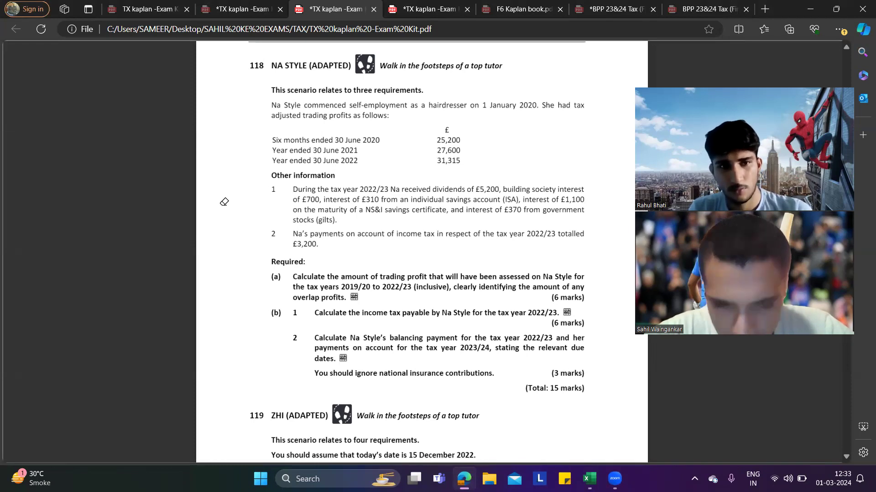
{"action": "key", "text": "alt+Tab"}
{"action": "key", "text": "alt+Tab"}
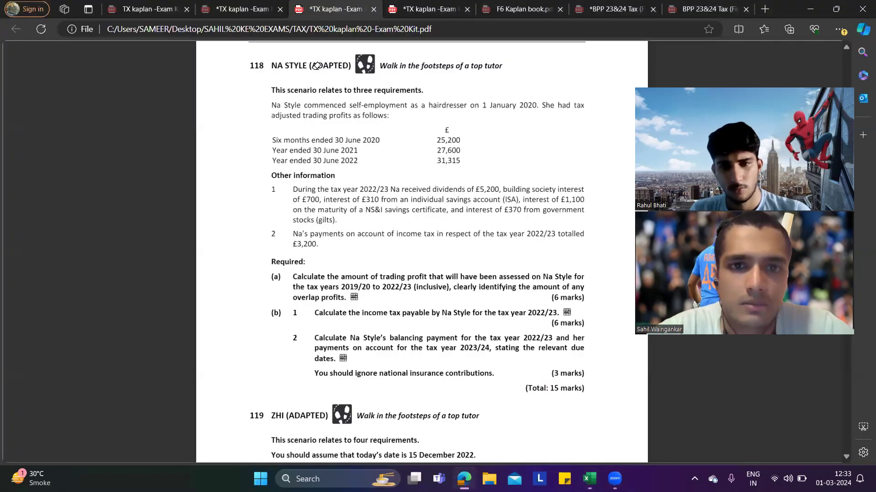
{"action": "left_click", "coordinate": [429, 3]}
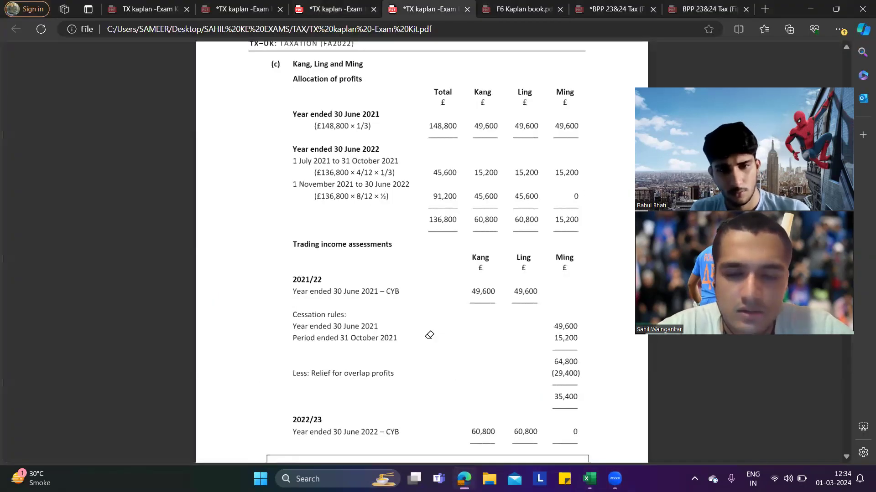
{"action": "scroll", "coordinate": [429, 336], "scroll_direction": "down", "scroll_amount": 20}
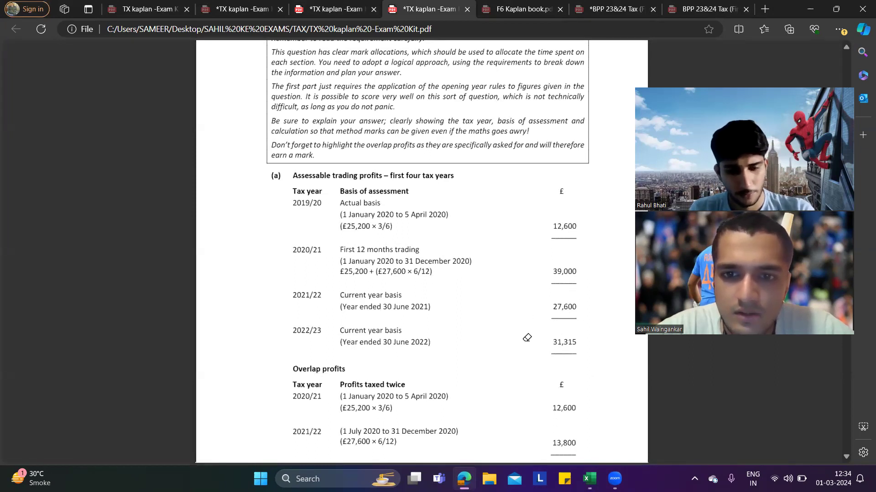
{"action": "scroll", "coordinate": [575, 407], "scroll_direction": "down", "scroll_amount": 2}
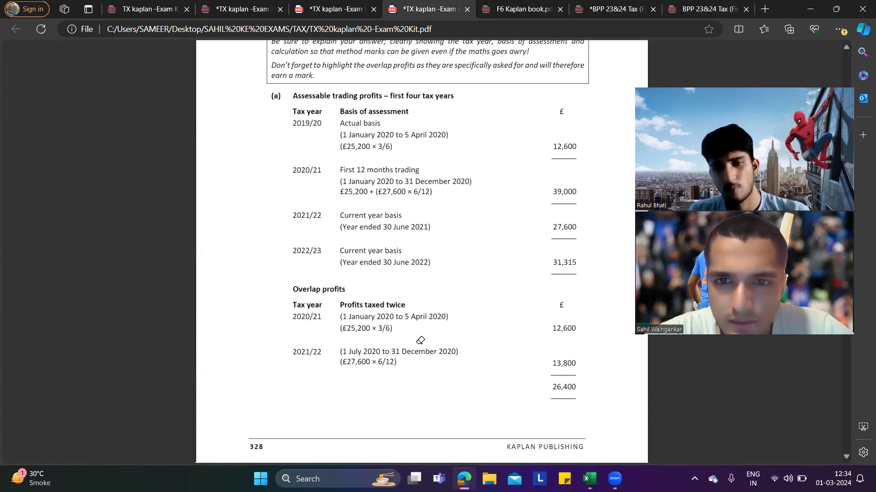
Switch back to the Excel workbook and replace the D44 calculation with a link to the 2020-21 year heading, =F6.
{"action": "key", "text": "alt+Tab"}
{"action": "key", "text": "alt+Tab"}
{"action": "key", "text": "Tab"}
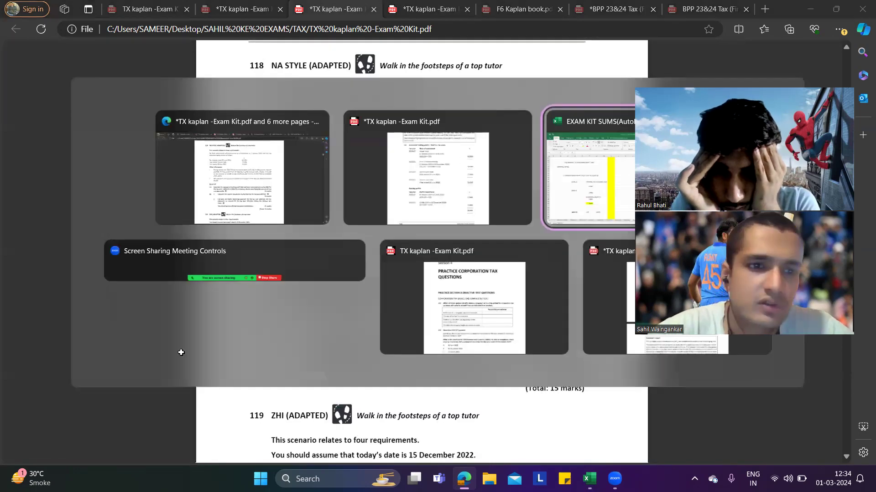
{"action": "scroll", "coordinate": [192, 348], "scroll_direction": "down", "scroll_amount": 2}
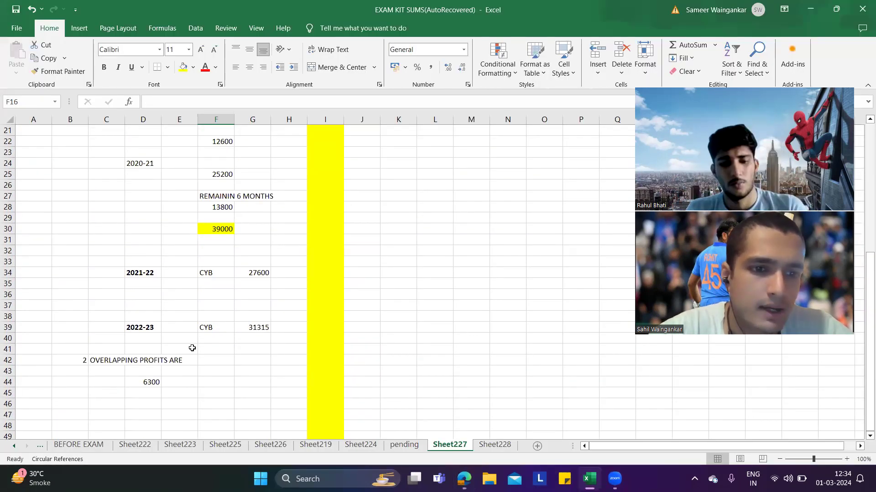
{"action": "left_click", "coordinate": [148, 383]}
{"action": "key", "text": "BackSpace"}
{"action": "type", "text": "="}
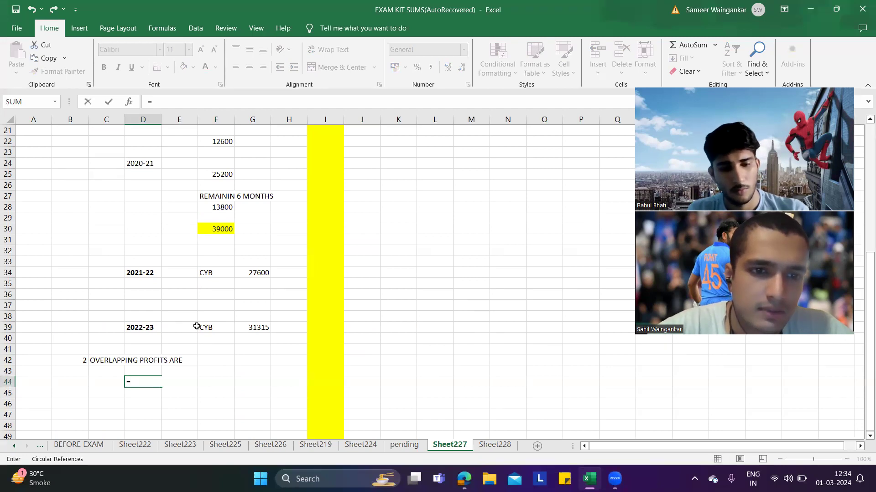
{"action": "scroll", "coordinate": [196, 326], "scroll_direction": "up", "scroll_amount": 7}
{"action": "left_click", "coordinate": [185, 183]}
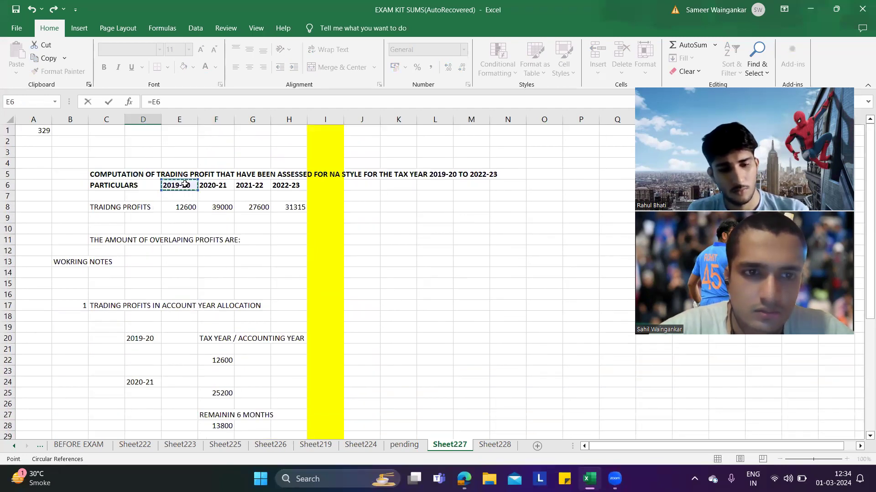
{"action": "key", "text": "Right"}
{"action": "key", "text": "Return"}
Link D46 to the 2019-20 year heading in the main computation with =E6.
{"action": "key", "text": "Down"}
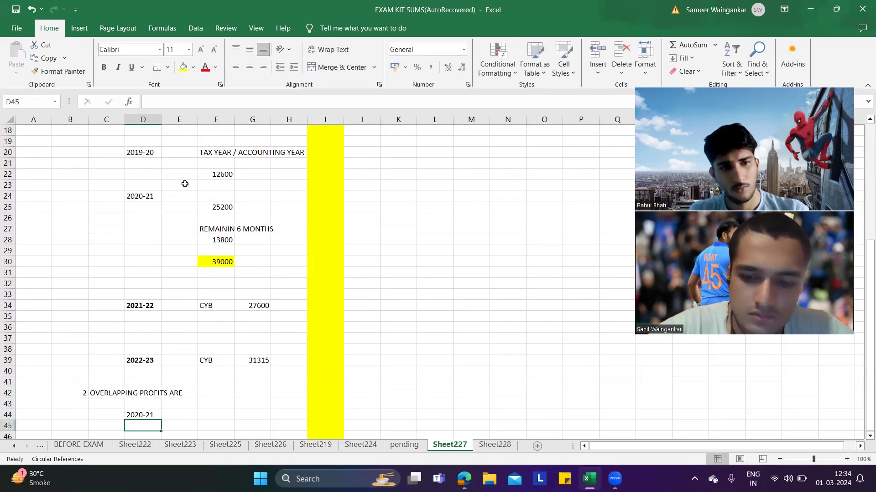
{"action": "type", "text": "="}
{"action": "scroll", "coordinate": [211, 227], "scroll_direction": "up", "scroll_amount": 6}
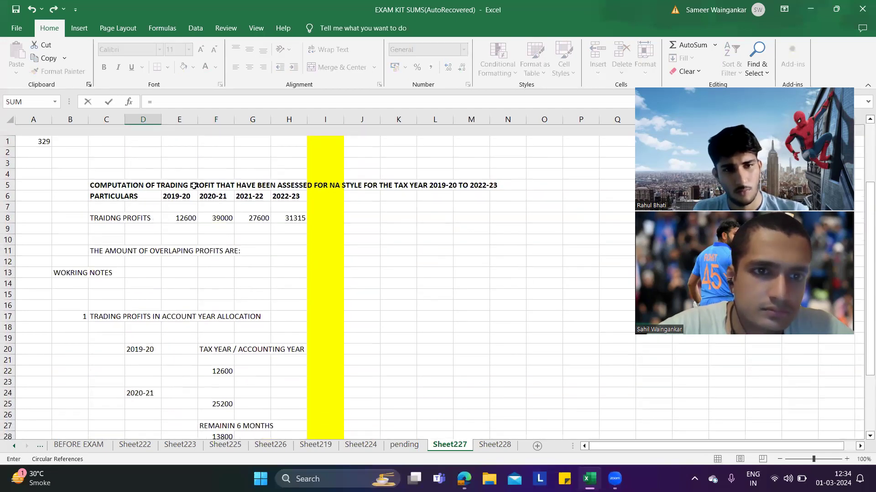
{"action": "left_click", "coordinate": [184, 184]}
{"action": "key", "text": "Return"}
Link E44, beside the 2020-21 label in working note 2, to that year's trading profit with =F8.
{"action": "scroll", "coordinate": [184, 183], "scroll_direction": "down", "scroll_amount": 2}
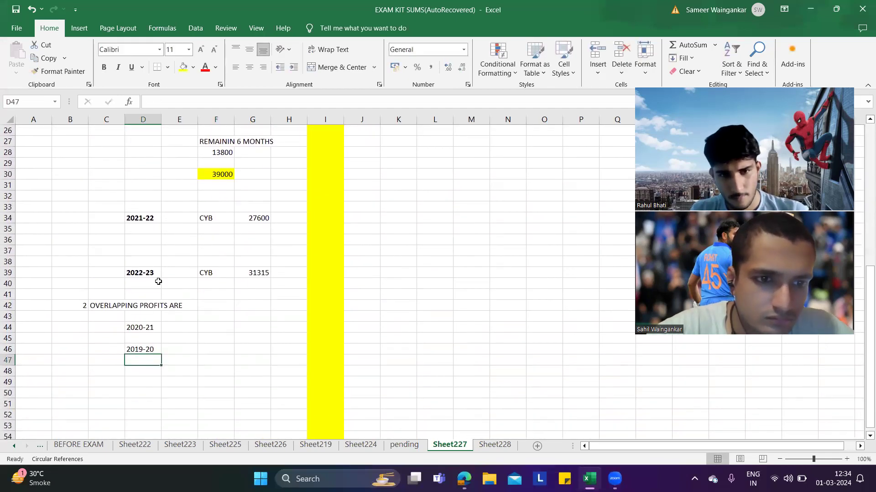
{"action": "left_click", "coordinate": [183, 328]}
{"action": "type", "text": "="}
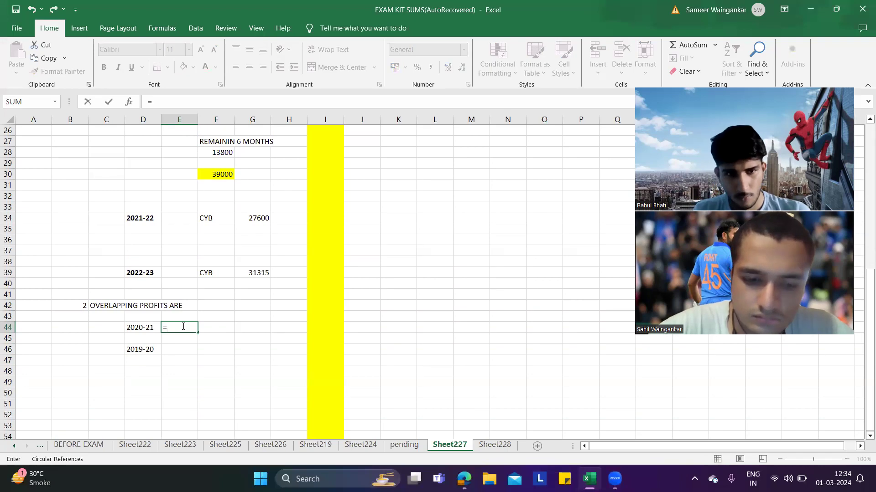
{"action": "scroll", "coordinate": [183, 327], "scroll_direction": "up", "scroll_amount": 8}
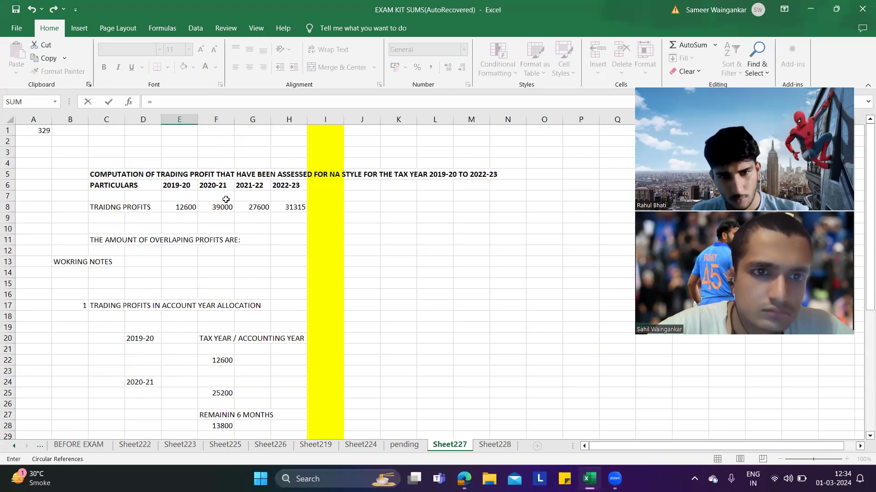
{"action": "left_click", "coordinate": [219, 212]}
{"action": "key", "text": "Return"}
Link E46, beside the 2019-20 label in working note 2, to that year's trading profit with =E8.
{"action": "key", "text": "Return"}
{"action": "key", "text": "Return"}
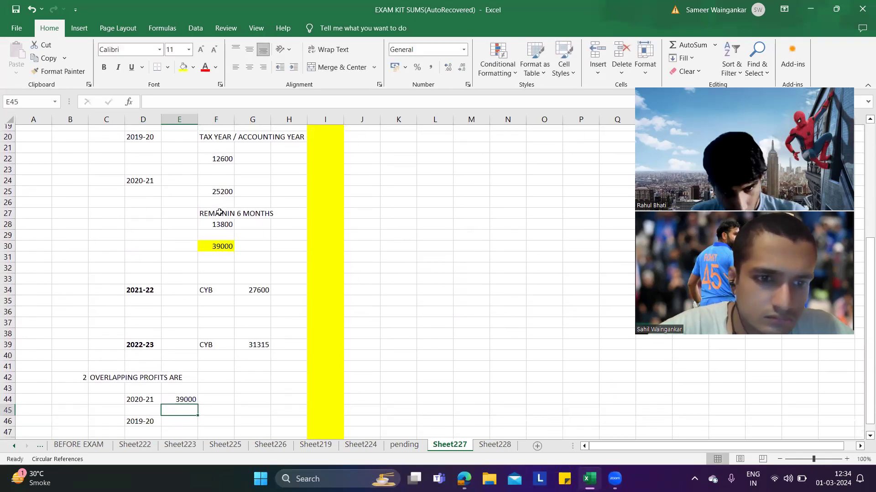
{"action": "key", "text": "Up"}
{"action": "type", "text": "="}
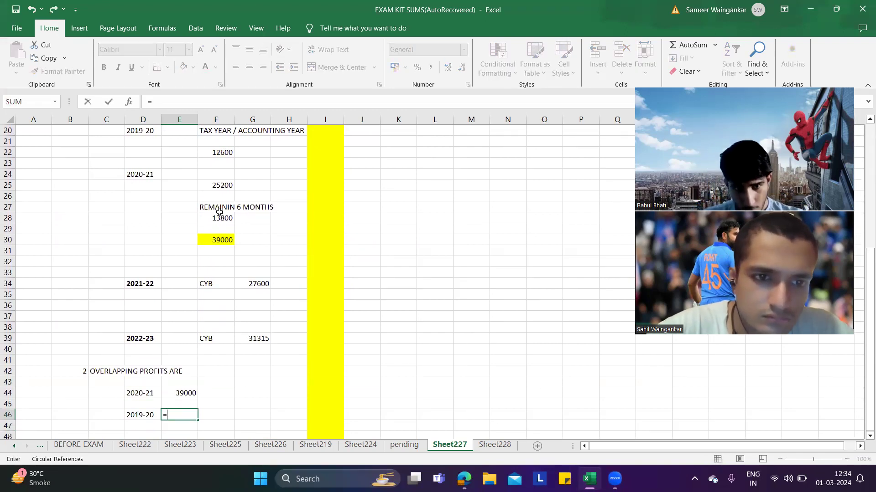
{"action": "scroll", "coordinate": [215, 211], "scroll_direction": "up", "scroll_amount": 6}
{"action": "left_click", "coordinate": [192, 213]}
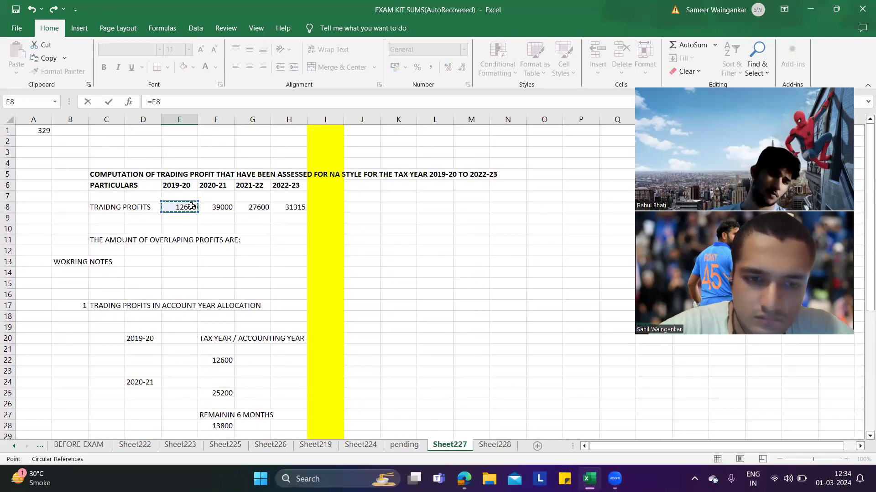
{"action": "key", "text": "Return"}
Calculate the overlap profit in E48 with the formula =E44-E46, and switch to the exam kit PDF.
{"action": "key", "text": "Down"}
{"action": "type", "text": "="}
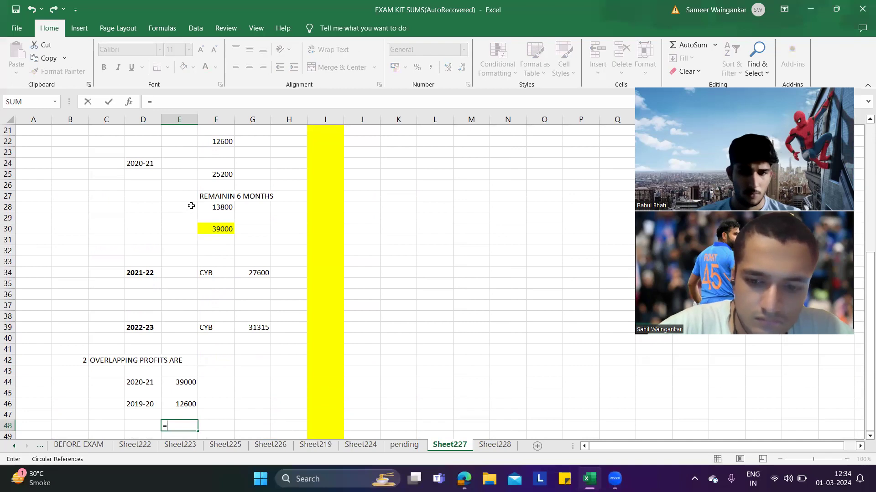
{"action": "key", "text": "Up"}
{"action": "key", "text": "Up"}
{"action": "key", "text": "Up"}
{"action": "key", "text": "Up"}
{"action": "type", "text": "-"}
{"action": "key", "text": "Up"}
{"action": "key", "text": "Up"}
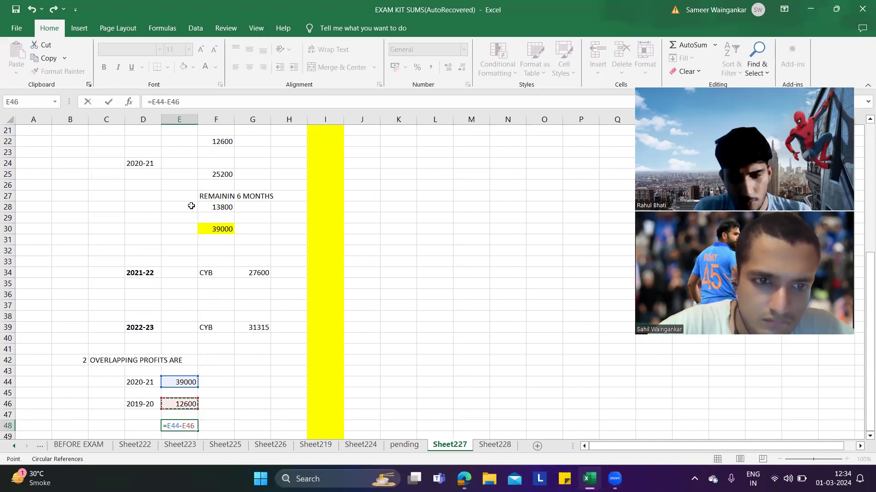
{"action": "key", "text": "Return"}
{"action": "key", "text": "alt+Tab"}
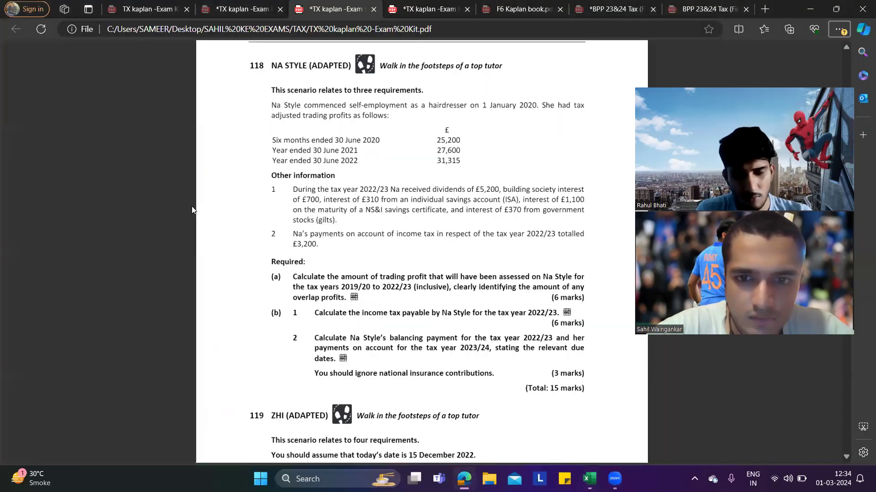
Examine the exam kit's model answer to part (a) for trading profits and overlap profits, and switch back to the Excel workbook.
{"action": "left_click", "coordinate": [423, 4]}
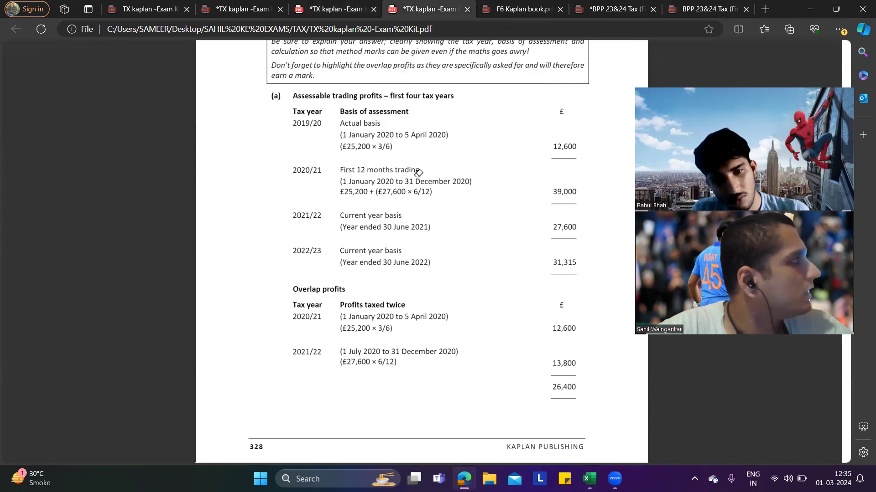
{"action": "scroll", "coordinate": [418, 174], "scroll_direction": "down", "scroll_amount": 6}
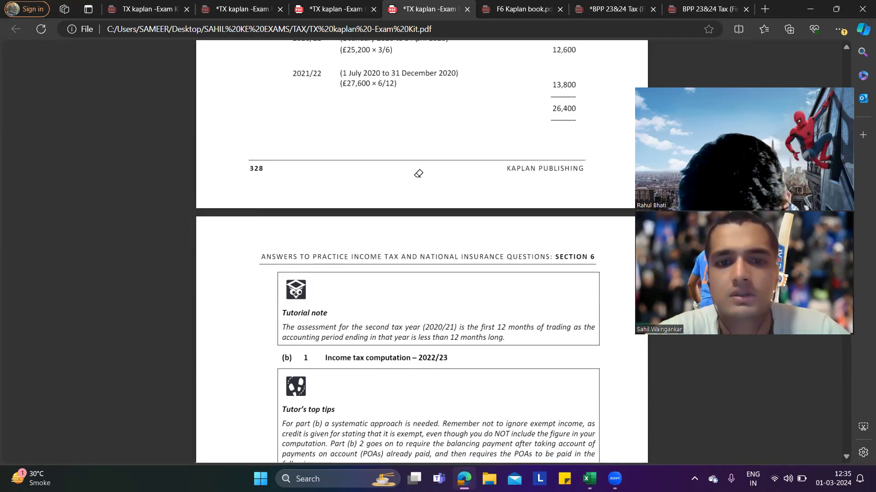
{"action": "key", "text": "ctrl+shift+Tab"}
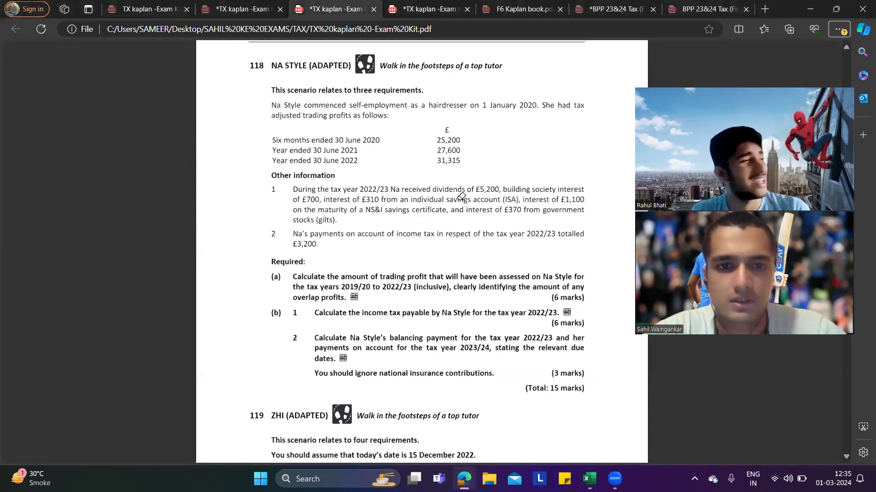
{"action": "key", "text": "alt+Tab"}
{"action": "key", "text": "alt+shift+Tab"}
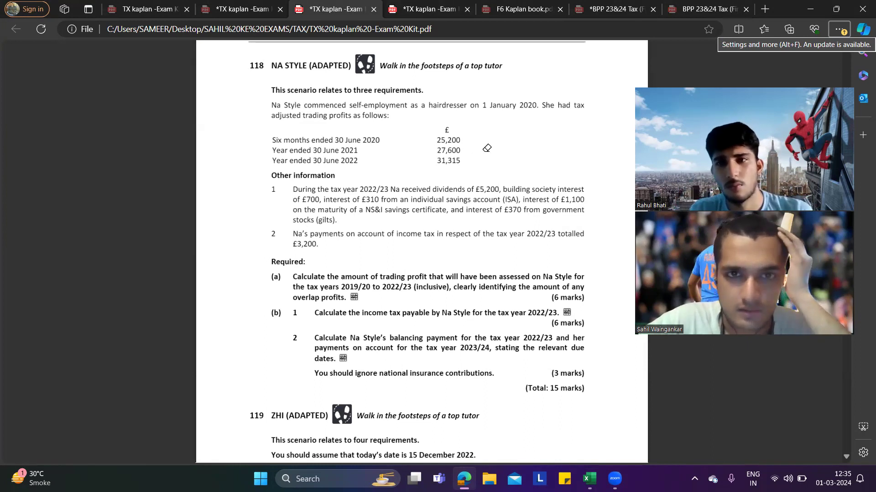
{"action": "left_click", "coordinate": [430, 6]}
{"action": "scroll", "coordinate": [486, 146], "scroll_direction": "up", "scroll_amount": 2}
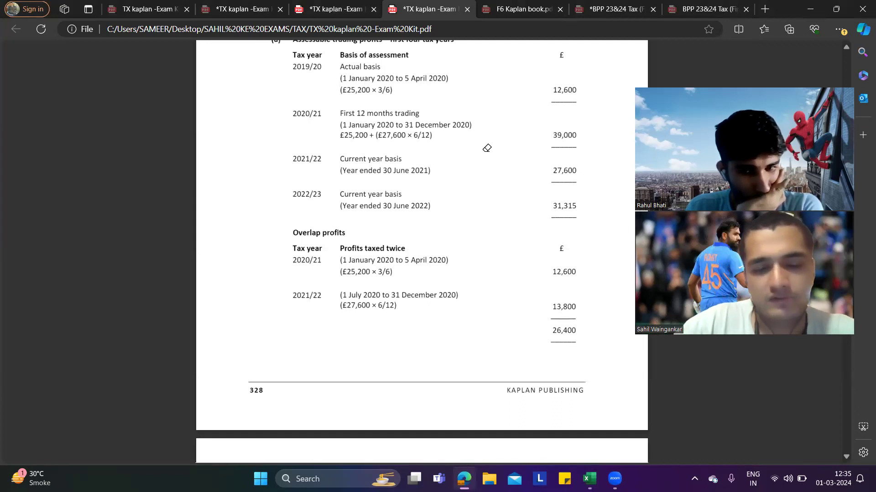
{"action": "key", "text": "alt+Tab"}
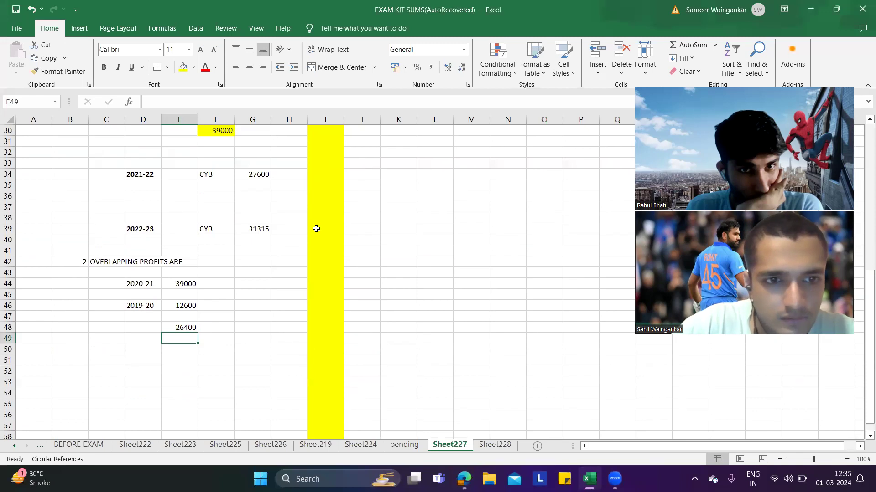
Enter OR in E50, below the overlap profit, to introduce an alternative calculation.
{"action": "left_click", "coordinate": [172, 351]}
{"action": "type", "text": "OR"}
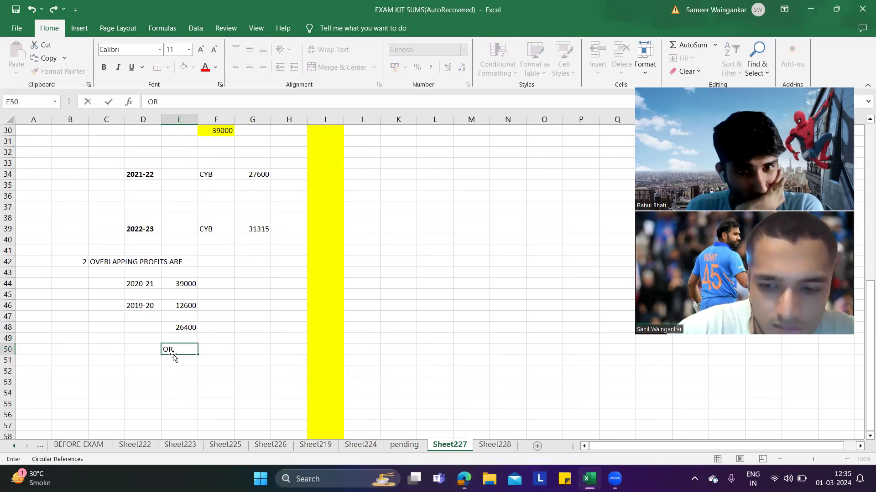
{"action": "key", "text": "Return"}
{"action": "key", "text": "Return"}
{"action": "key", "text": "Return"}
{"action": "key", "text": "Left"}
Enter the label 6 MONTHS THAT WE HAVE TAKEN FROM THE 21-22 in D53.
{"action": "scroll", "coordinate": [211, 269], "scroll_direction": "up", "scroll_amount": 3}
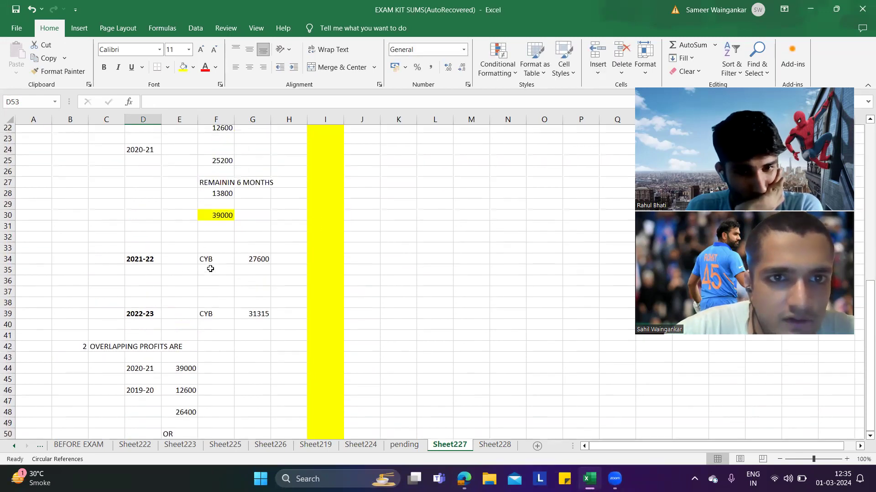
{"action": "scroll", "coordinate": [210, 269], "scroll_direction": "up", "scroll_amount": 1}
{"action": "left_click", "coordinate": [220, 238]}
{"action": "scroll", "coordinate": [239, 320], "scroll_direction": "down", "scroll_amount": 5}
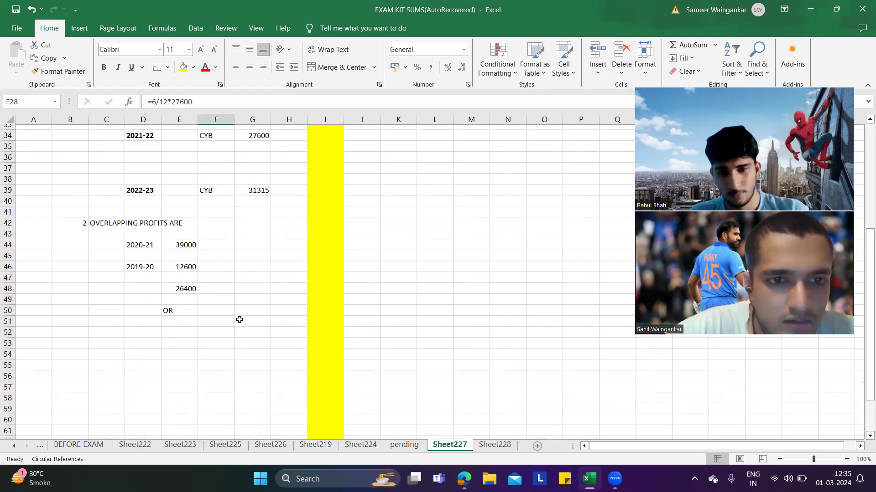
{"action": "left_click", "coordinate": [158, 338]}
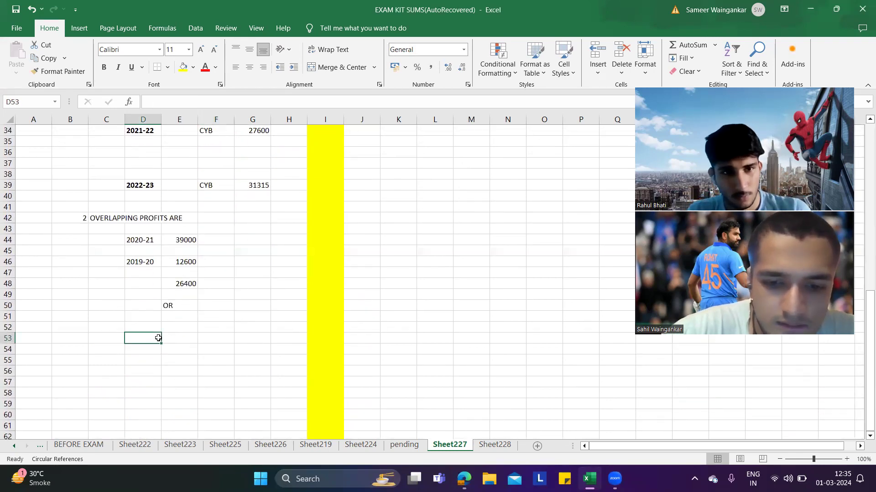
{"action": "type", "text": "6 MONTHS THAT WE HAVE TAKEN FROM THE "}
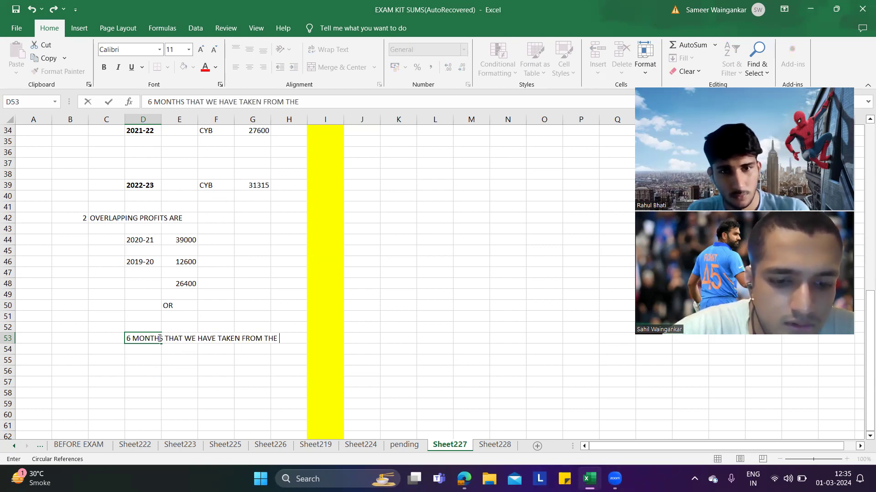
{"action": "type", "text": "FUR"}
{"action": "key", "text": "BackSpace"}
{"action": "key", "text": "BackSpace"}
{"action": "scroll", "coordinate": [159, 338], "scroll_direction": "up", "scroll_amount": 11}
{"action": "scroll", "coordinate": [159, 338], "scroll_direction": "down", "scroll_amount": 19}
{"action": "type", "text": "21-22"}
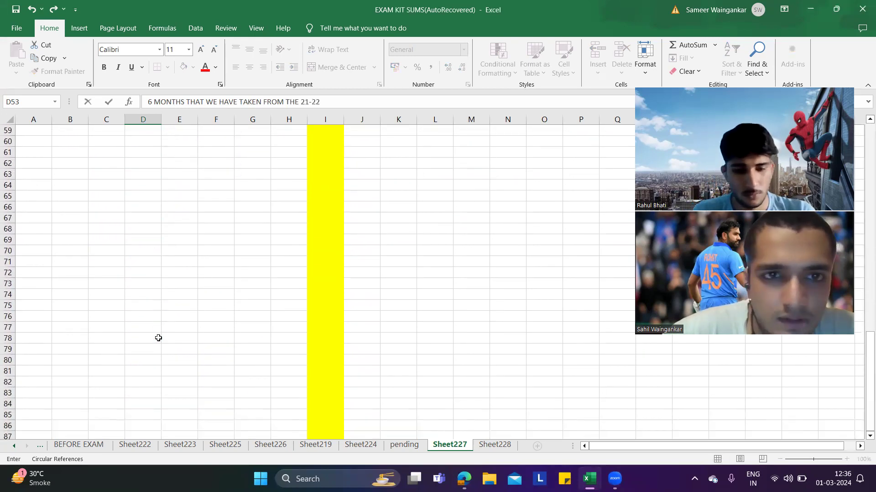
{"action": "scroll", "coordinate": [158, 338], "scroll_direction": "up", "scroll_amount": 5}
{"action": "type", "text": "22"}
{"action": "left_click", "coordinate": [216, 242]}
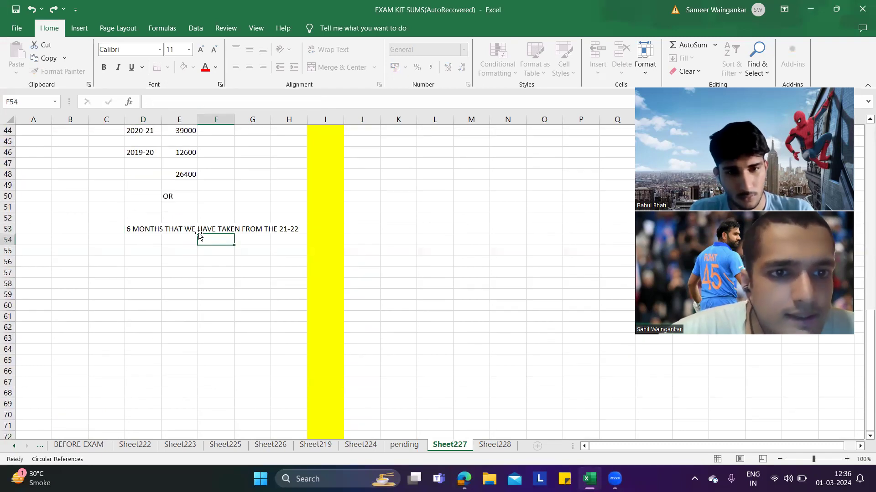
Link F53 to the remaining six months' profit in working note 1 with =F28.
{"action": "left_click", "coordinate": [241, 230]}
{"action": "left_click", "coordinate": [230, 229]}
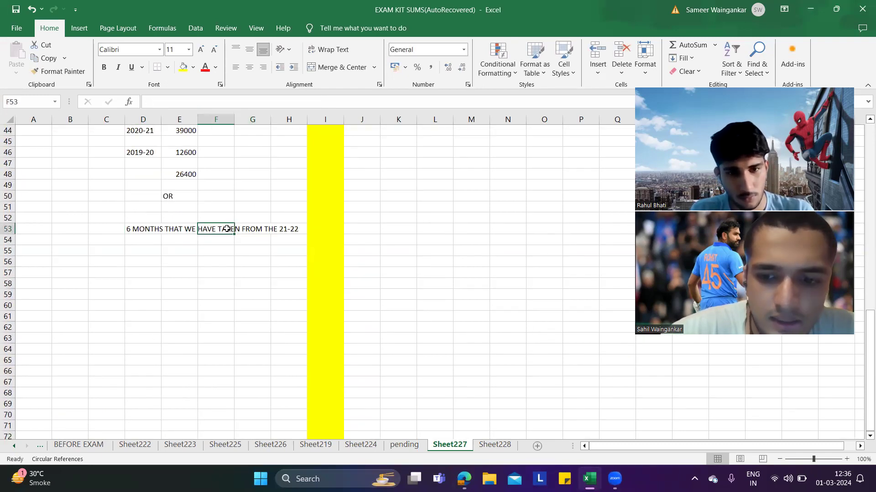
{"action": "type", "text": "="}
{"action": "scroll", "coordinate": [227, 229], "scroll_direction": "up", "scroll_amount": 5}
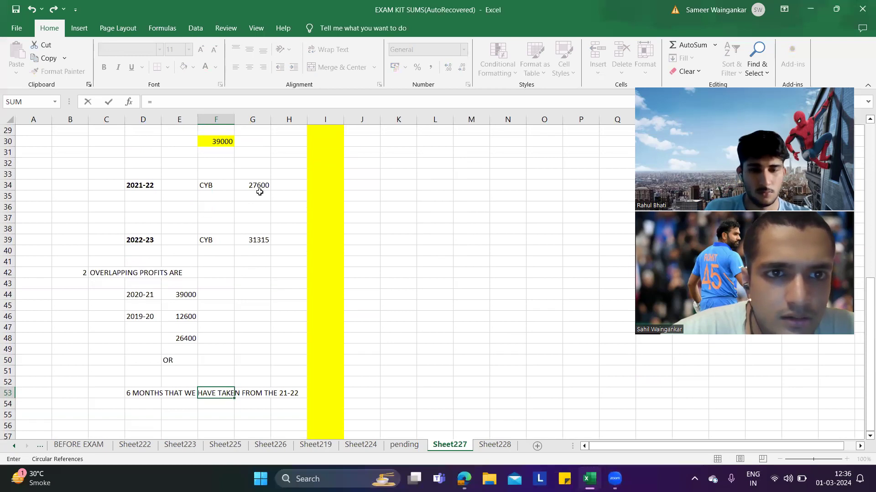
{"action": "scroll", "coordinate": [217, 300], "scroll_direction": "up", "scroll_amount": 5}
{"action": "left_click", "coordinate": [216, 284]}
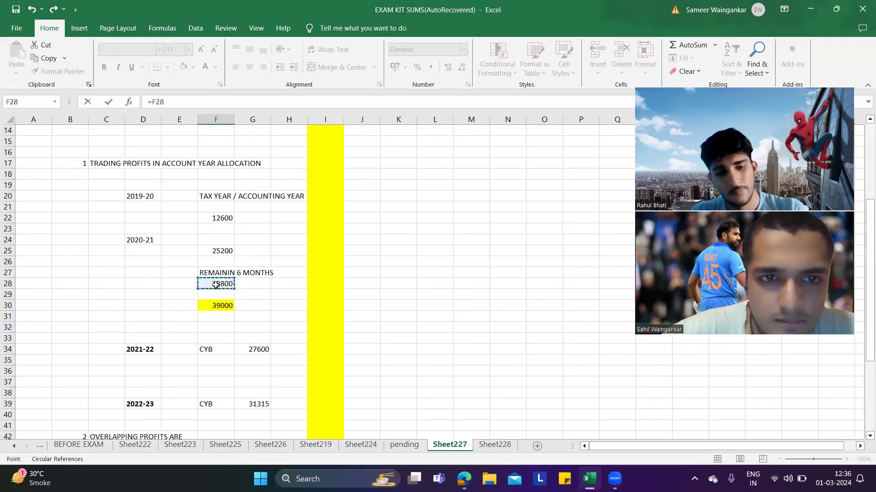
{"action": "key", "text": "Return"}
Link F54 to the 2019-20 profit in working note 1, cell F22.
{"action": "scroll", "coordinate": [216, 285], "scroll_direction": "up", "scroll_amount": 4}
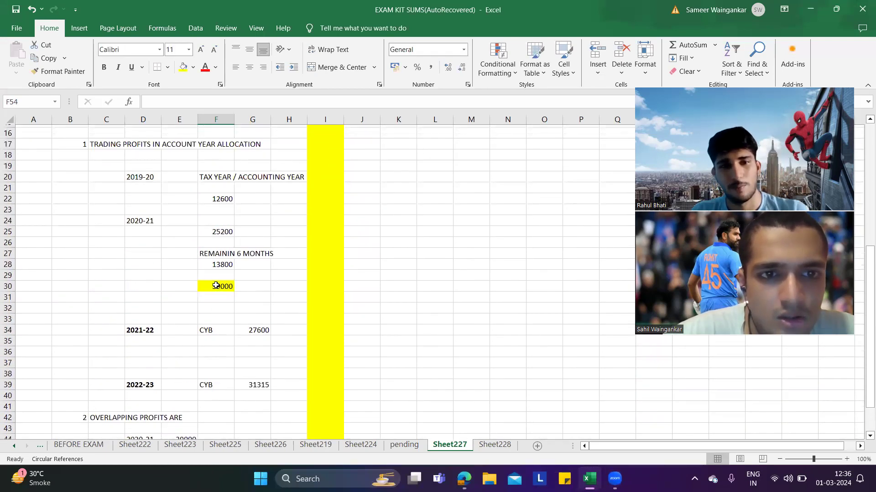
{"action": "left_click", "coordinate": [225, 240]}
{"action": "left_click", "coordinate": [224, 208]}
{"action": "scroll", "coordinate": [226, 328], "scroll_direction": "down", "scroll_amount": 5}
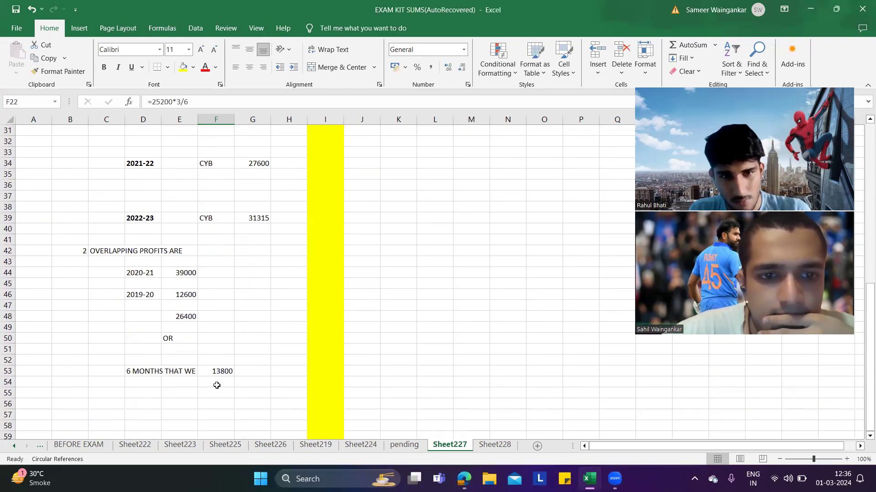
{"action": "left_click", "coordinate": [216, 383]}
{"action": "type", "text": "="}
{"action": "scroll", "coordinate": [216, 384], "scroll_direction": "up", "scroll_amount": 7}
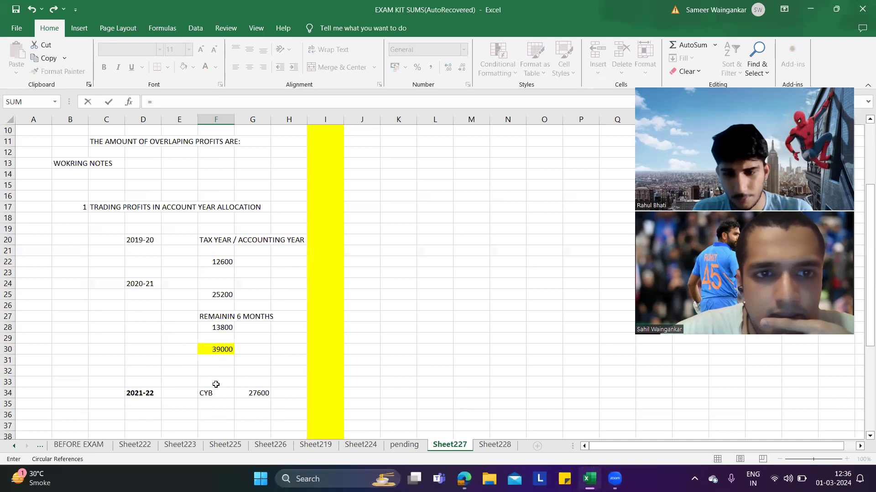
{"action": "left_click", "coordinate": [223, 263]}
{"action": "key", "text": "Return"}
Calculate the alternative overlap profit in F55 with =F53+F54, and check it against the working notes.
{"action": "type", "text": "="}
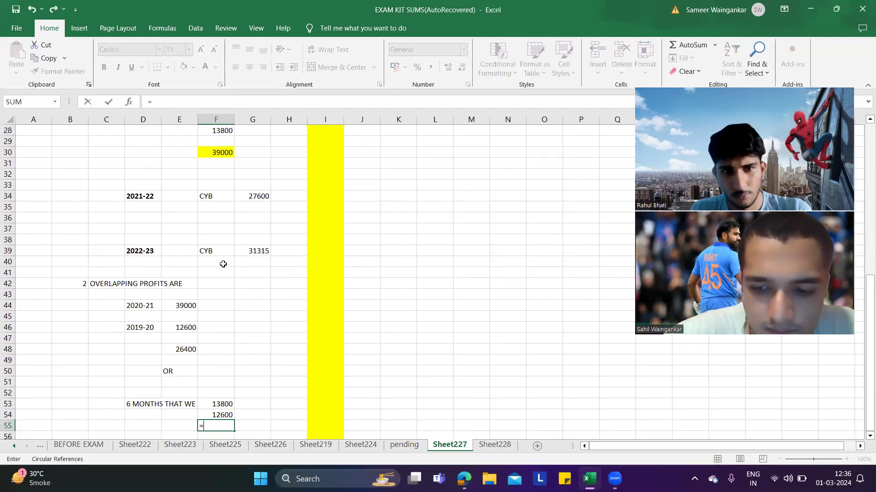
{"action": "key", "text": "Up"}
{"action": "key", "text": "Up"}
{"action": "type", "text": "+"}
{"action": "key", "text": "Up"}
{"action": "key", "text": "Return"}
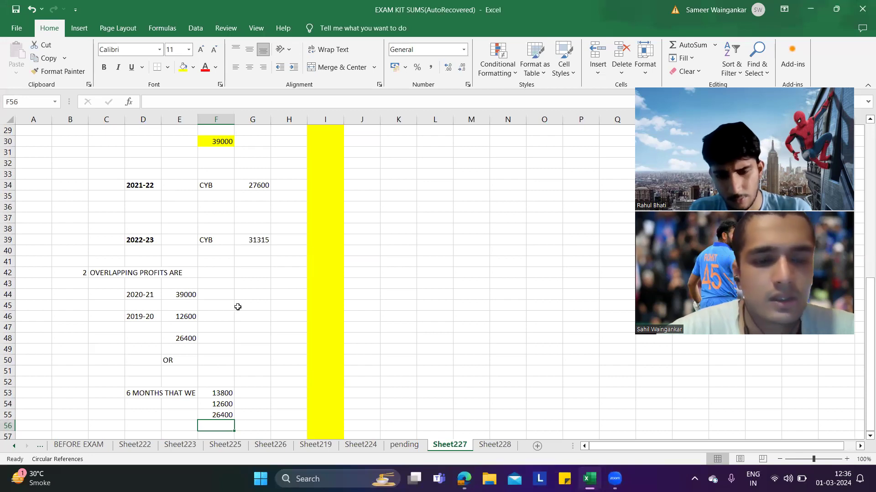
{"action": "scroll", "coordinate": [238, 307], "scroll_direction": "up", "scroll_amount": 4}
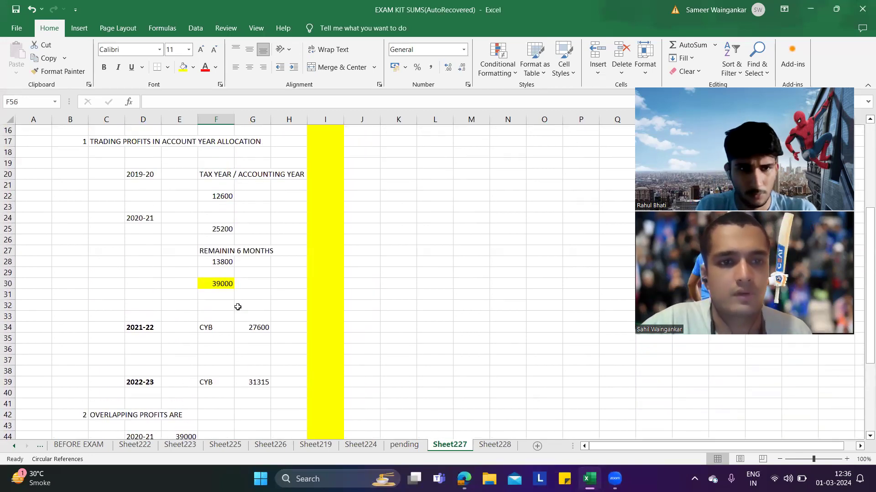
{"action": "scroll", "coordinate": [238, 307], "scroll_direction": "up", "scroll_amount": 1}
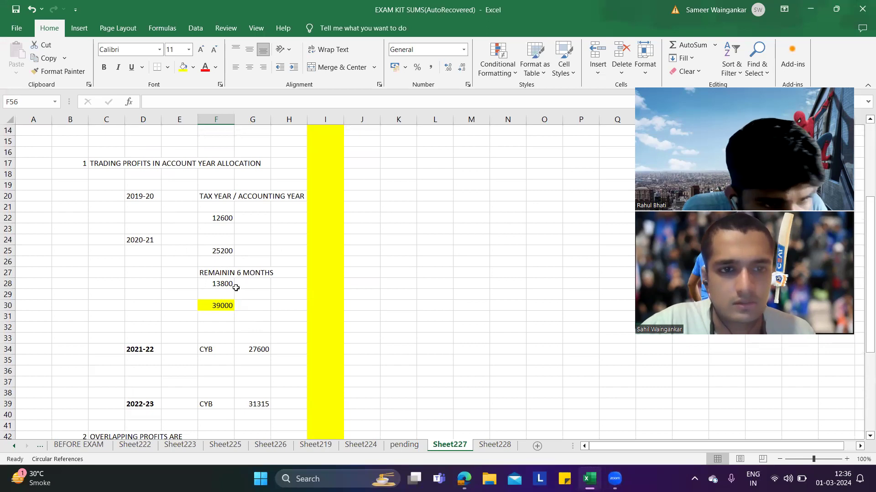
{"action": "scroll", "coordinate": [236, 287], "scroll_direction": "down", "scroll_amount": 7}
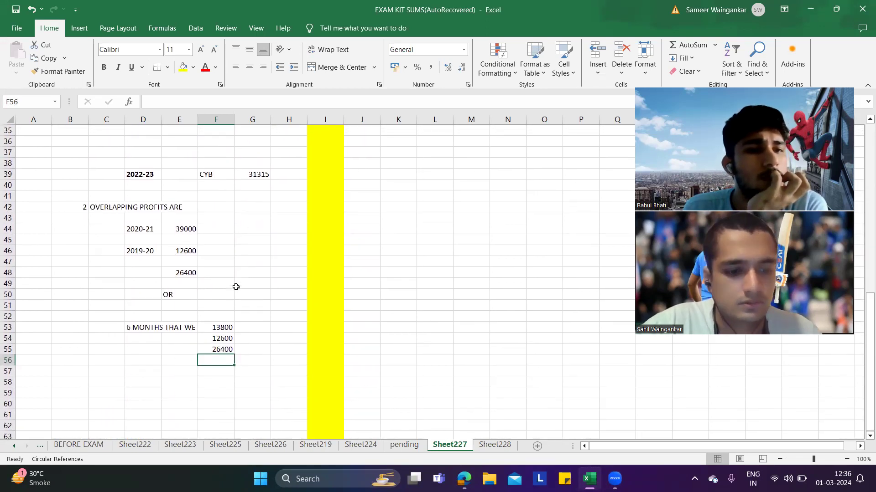
Check the part (b) requirement in the exam kit PDF and enter the part label B in A59 of the workbook.
{"action": "key", "text": "alt+Tab"}
{"action": "key", "text": "Tab"}
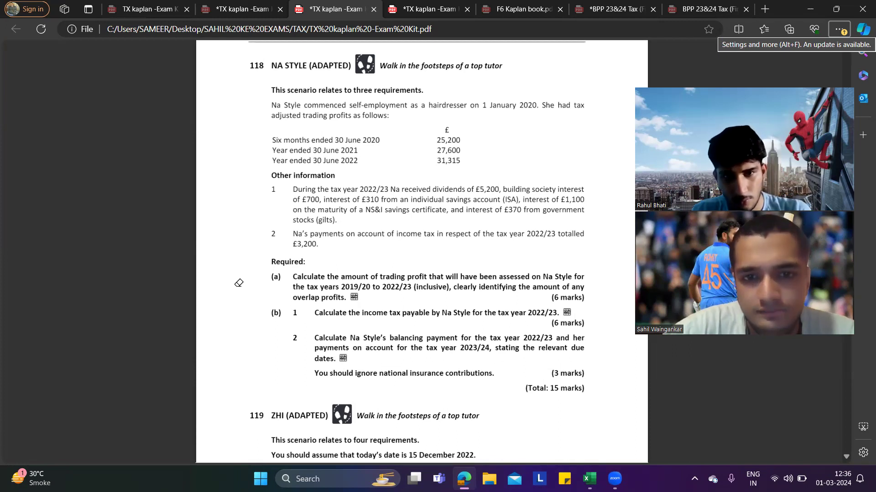
{"action": "key", "text": "alt+Tab"}
{"action": "scroll", "coordinate": [107, 327], "scroll_direction": "down", "scroll_amount": 1}
{"action": "left_click", "coordinate": [66, 342]}
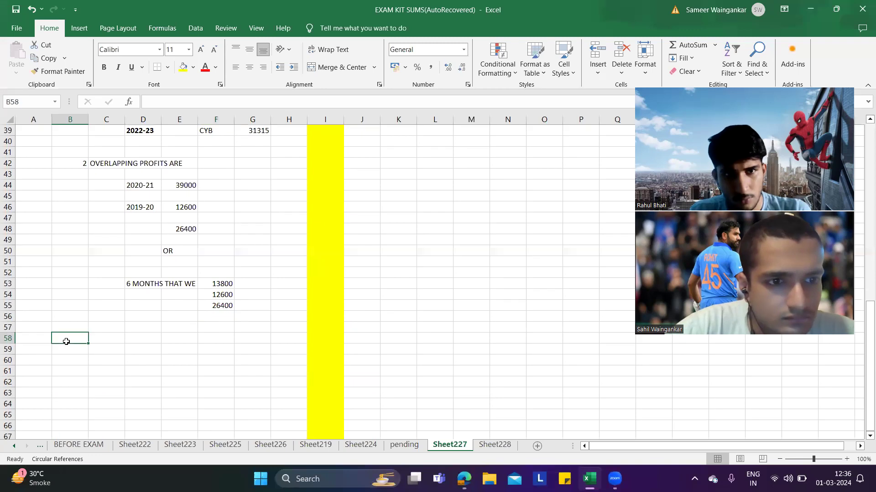
{"action": "left_click", "coordinate": [46, 347]}
{"action": "type", "text": "B"}
{"action": "key", "text": "Right"}
{"action": "key", "text": "Down"}
{"action": "key", "text": "Down"}
Enter the title COMPUTATION OF INCOME TAX PAYABLE in B61.
{"action": "type", "text": "CM"}
{"action": "key", "text": "BackSpace"}
{"action": "type", "text": "O"}
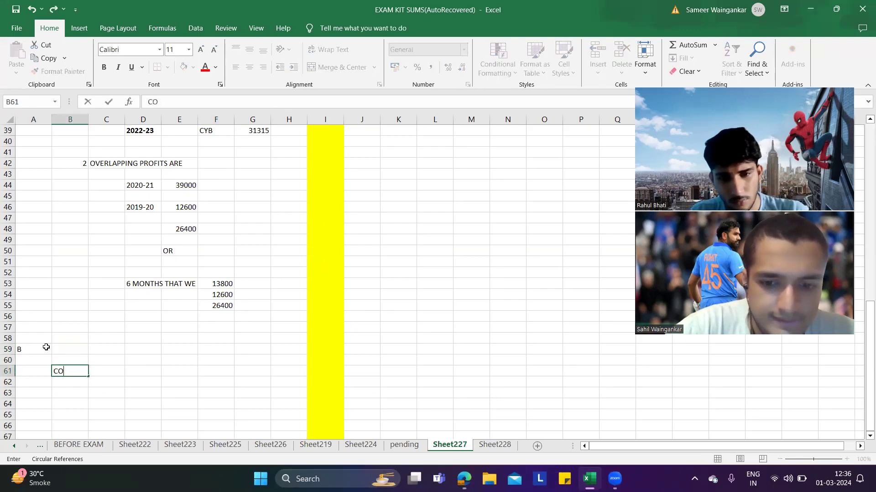
{"action": "type", "text": "MPUTATION O"}
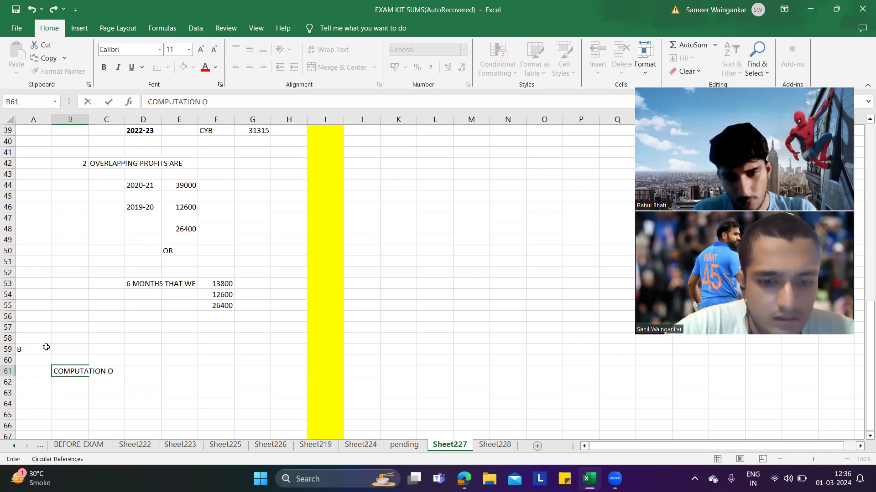
{"action": "type", "text": "F INCOME"}
{"action": "key", "text": "BackSpace"}
{"action": "key", "text": "BackSpace"}
{"action": "key", "text": "BackSpace"}
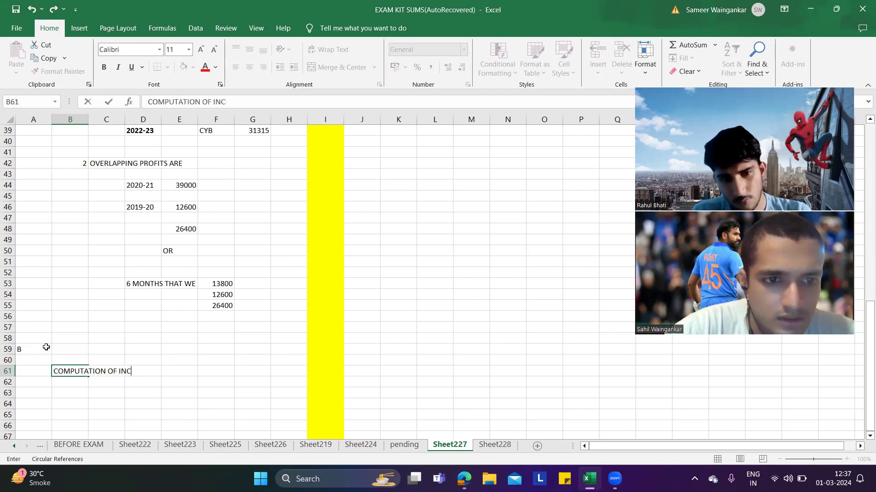
{"action": "type", "text": "COME TAX PAYABLE"}
{"action": "key", "text": "Return"}
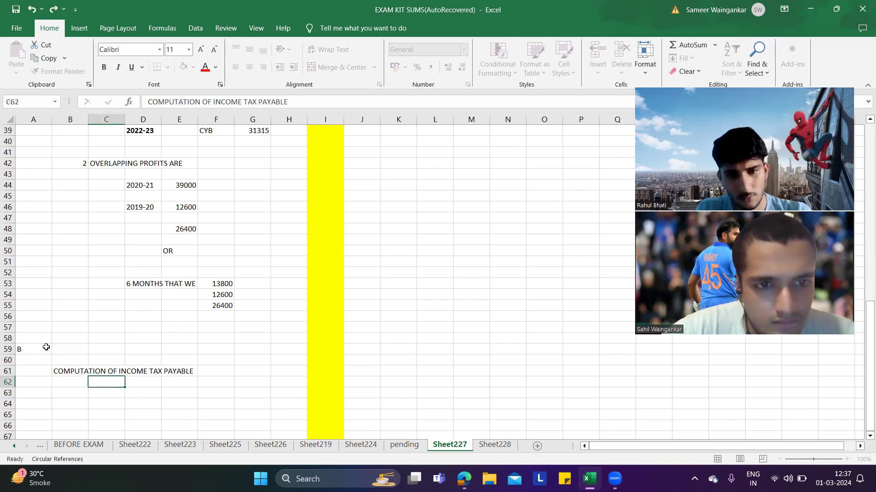
Enter the column headings PARTICULARS in C63 and POUNDS in E63.
{"action": "key", "text": "Down"}
{"action": "type", "text": "PARTICULARS"}
{"action": "key", "text": "Tab"}
{"action": "key", "text": "Tab"}
{"action": "type", "text": "POUNDS"}
{"action": "key", "text": "Down"}
{"action": "key", "text": "Down"}
{"action": "key", "text": "Left"}
{"action": "key", "text": "Left"}
Recheck question 118 in the exam kit PDF and enter the row label TRADING PROFITS in C65 of the workbook.
{"action": "key", "text": "alt+Tab"}
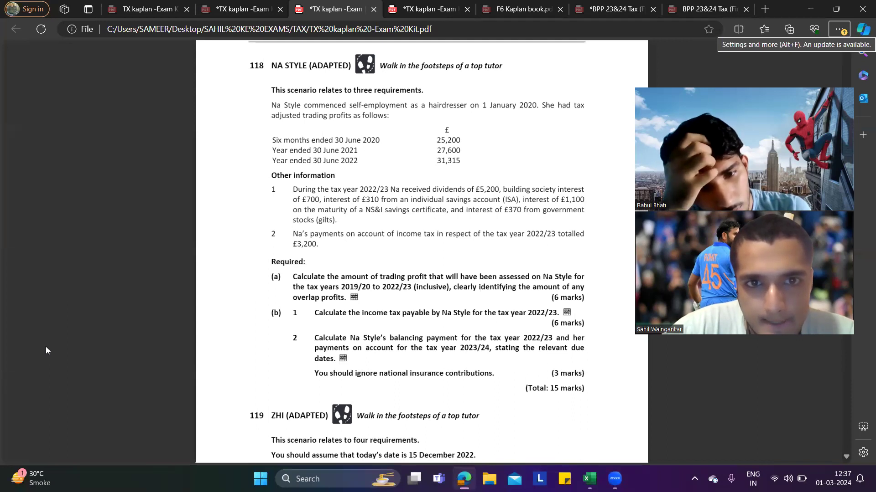
{"action": "key", "text": "alt+Tab"}
{"action": "type", "text": "TAD"}
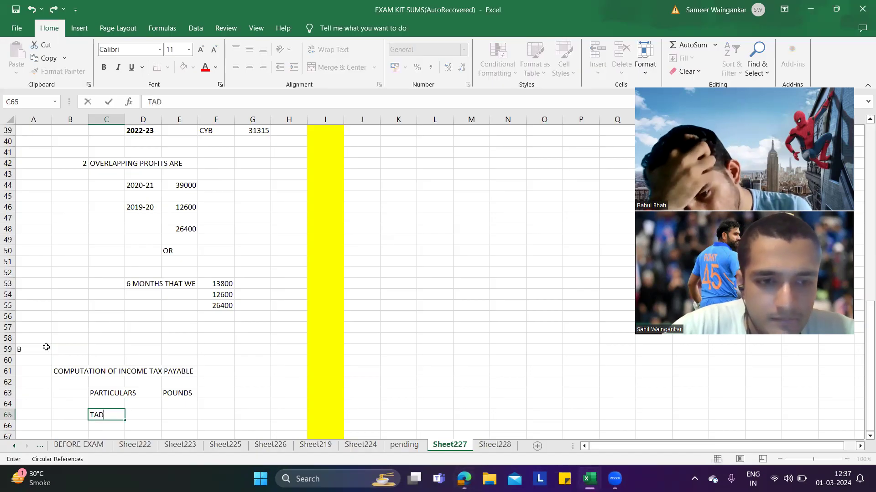
{"action": "key", "text": "BackSpace"}
{"action": "key", "text": "BackSpace"}
{"action": "type", "text": "RADING PROFITS"}
{"action": "key", "text": "Tab"}
Link E65, beside the trading profits label, to the 2022-23 trading profit in the main computation.
{"action": "key", "text": "Tab"}
{"action": "type", "text": "="}
{"action": "scroll", "coordinate": [181, 252], "scroll_direction": "up", "scroll_amount": 13}
{"action": "left_click", "coordinate": [286, 208]}
{"action": "scroll", "coordinate": [286, 207], "scroll_direction": "down", "scroll_amount": 14}
{"action": "key", "text": "Return"}
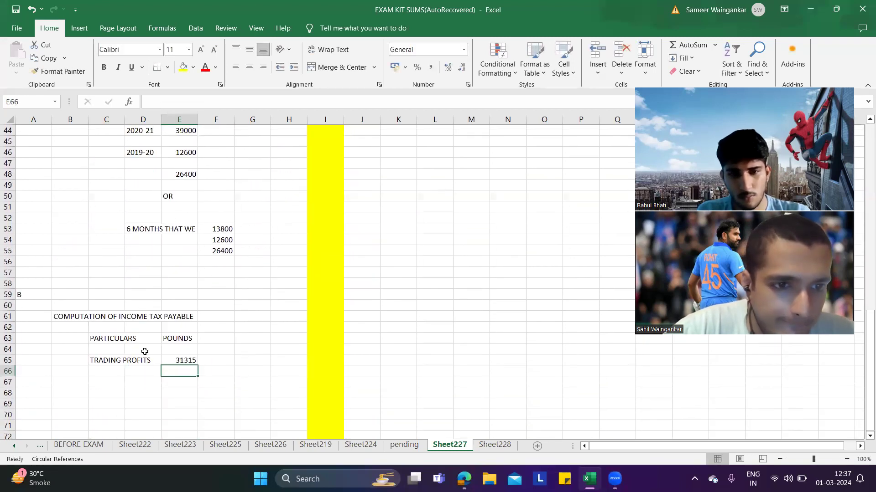
Make the income tax title and column headings in B61:E63 bold, and switch to the exam kit PDF.
{"action": "left_click_drag", "start_coordinate": [101, 338], "coordinate": [134, 310]}
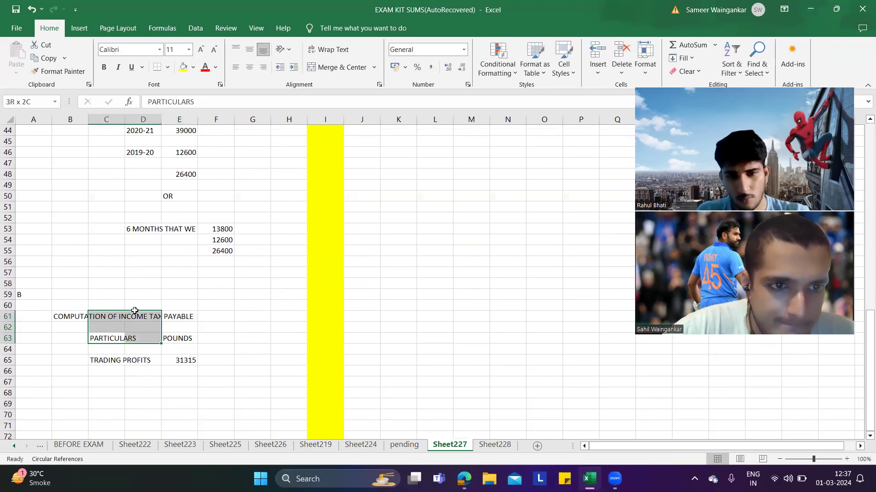
{"action": "left_click_drag", "start_coordinate": [68, 317], "coordinate": [195, 339]}
{"action": "key", "text": "ctrl+b"}
{"action": "left_click", "coordinate": [113, 371]}
{"action": "key", "text": "alt+Tab"}
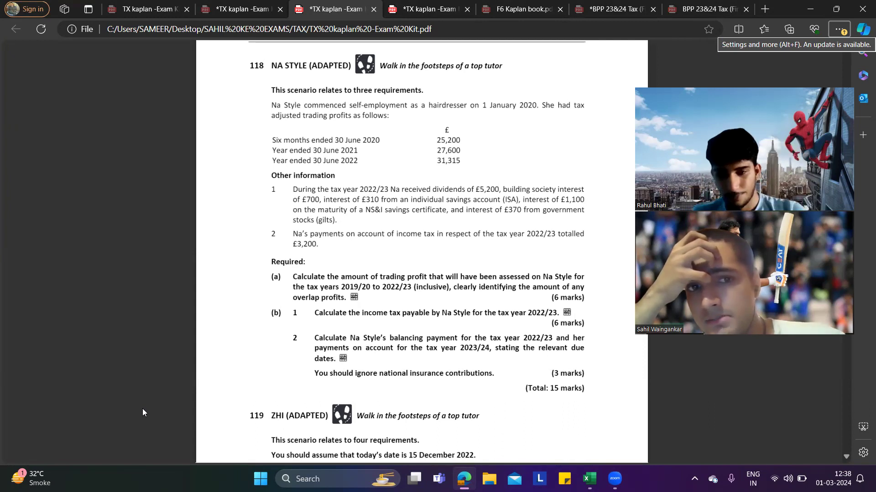
Enter BUILDING SOCIETY INTEREST in C66 with 700 in E66, checking the amount in the exam kit PDF.
{"action": "key", "text": "alt+Tab"}
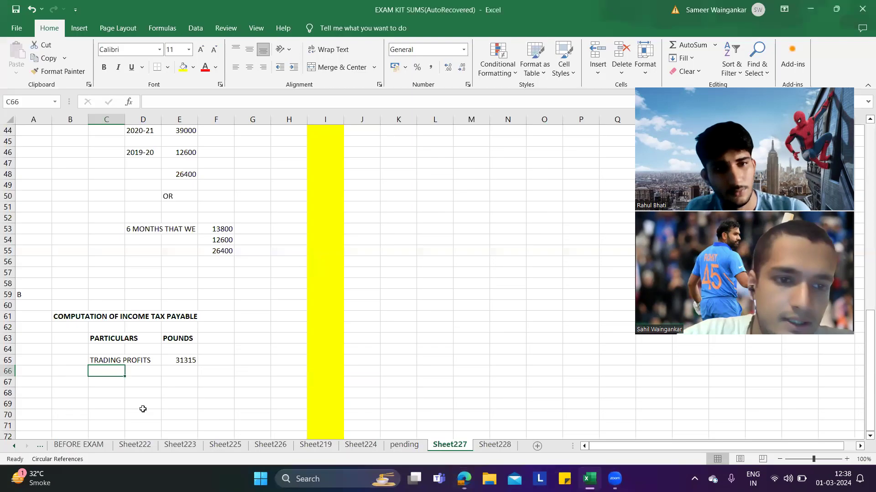
{"action": "type", "text": "BUILDING SOCIETY INTEREST"}
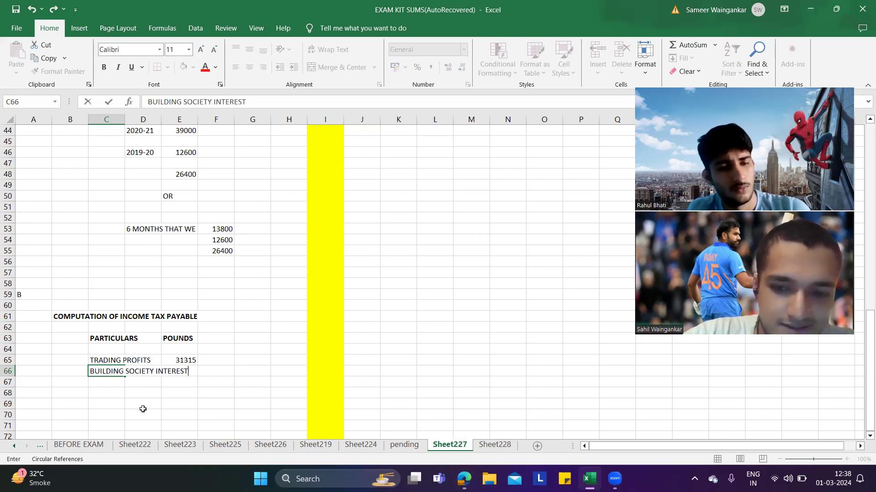
{"action": "key", "text": "Right"}
{"action": "key", "text": "Right"}
{"action": "key", "text": "alt+Tab"}
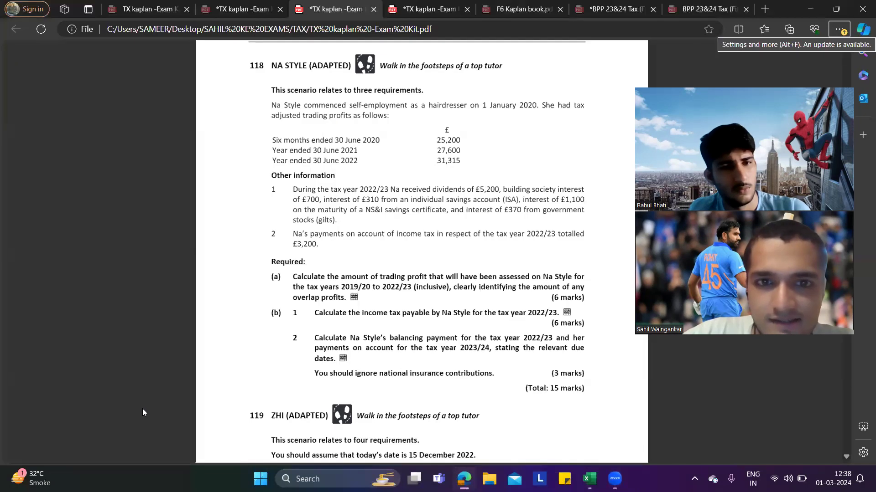
{"action": "key", "text": "alt+Tab"}
{"action": "type", "text": "700"}
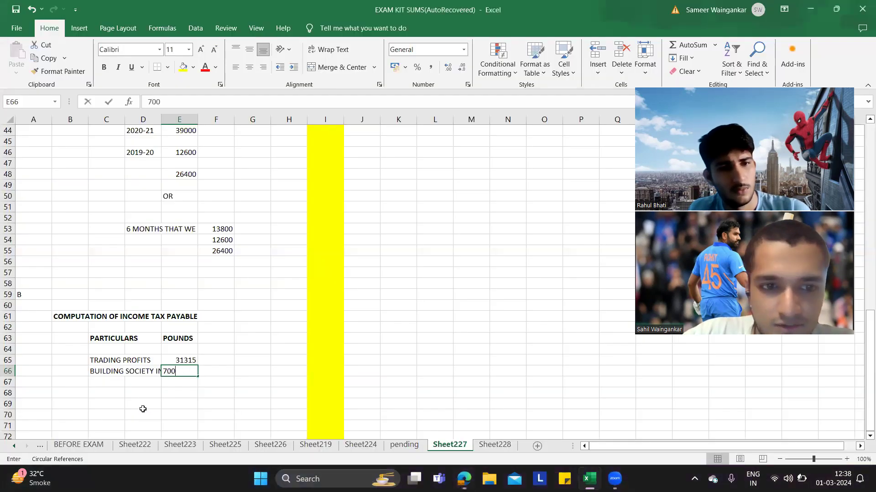
{"action": "key", "text": "Return"}
{"action": "key", "text": "XF86AudioRaiseVolume"}
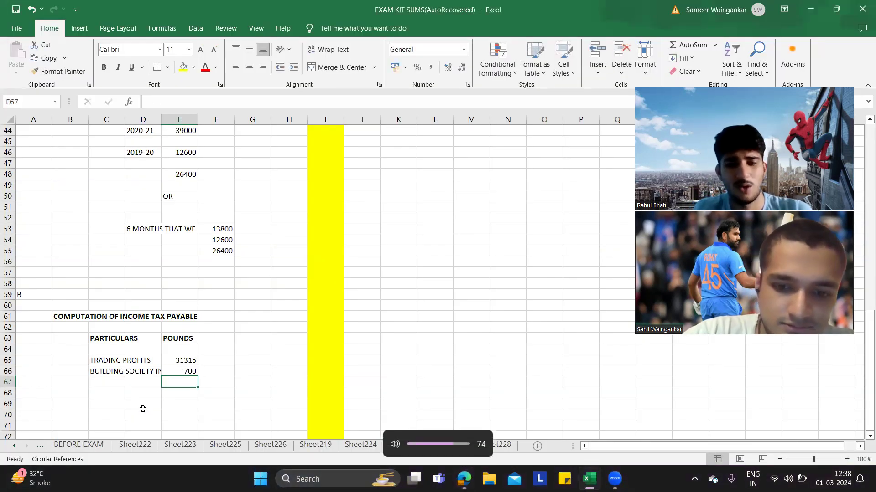
{"action": "key", "text": "XF86MonBrightnessUp"}
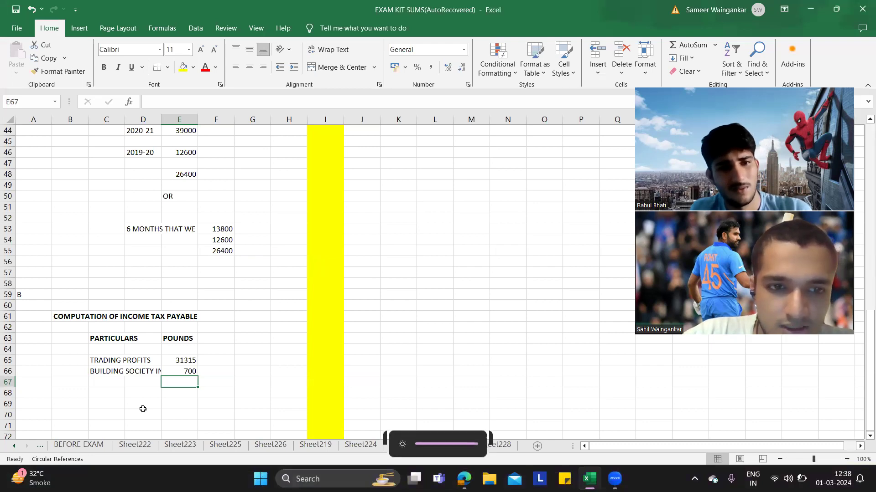
Add rows for the exempt interest labelled ISA in C67 and NSI in C68, each with 0 in column E.
{"action": "type", "text": "0"}
{"action": "key", "text": "Return"}
{"action": "type", "text": "0"}
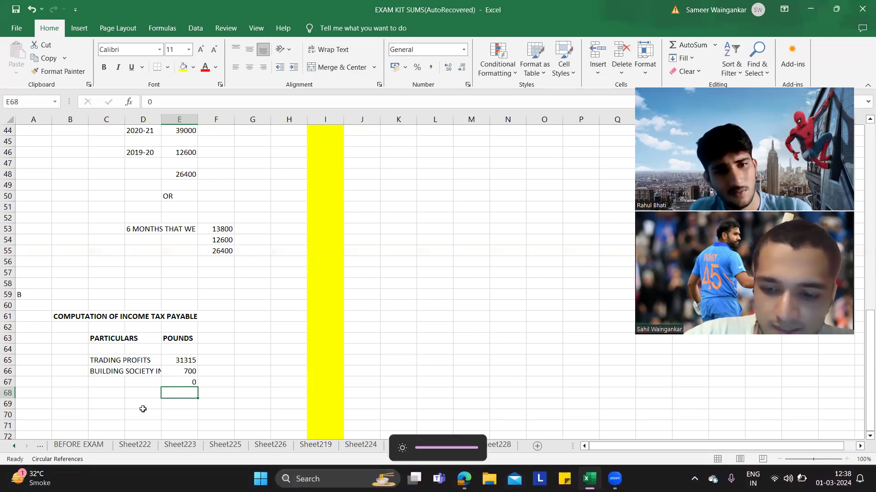
{"action": "key", "text": "Left"}
{"action": "key", "text": "Left"}
{"action": "key", "text": "Up"}
{"action": "type", "text": "ISA"}
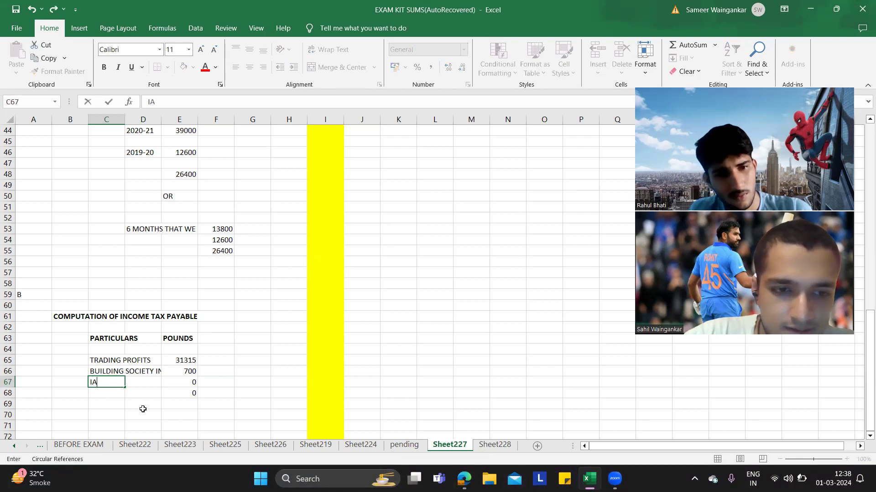
{"action": "key", "text": "Return"}
{"action": "type", "text": "NS"}
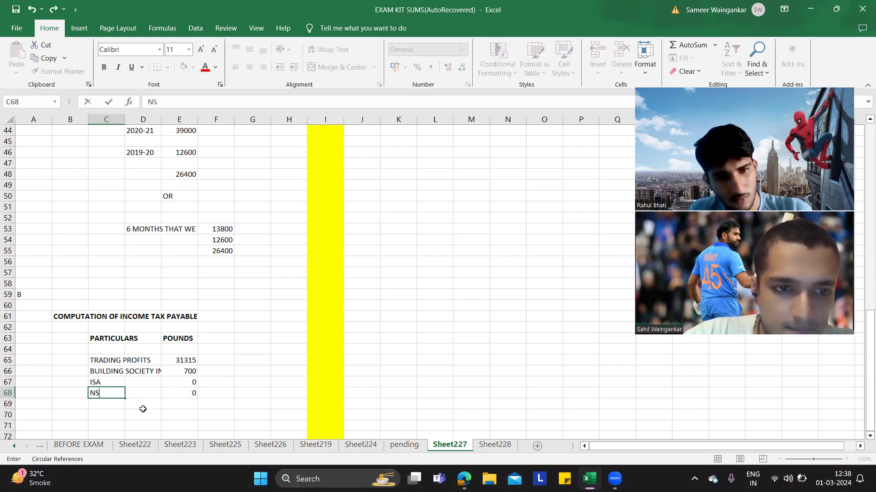
{"action": "key", "text": "Return"}
Check question 118 in the exam kit PDF and enter the label INTEREST FROM GOVERNMENT STOCKS ( GILTS in C69.
{"action": "key", "text": "alt+Tab"}
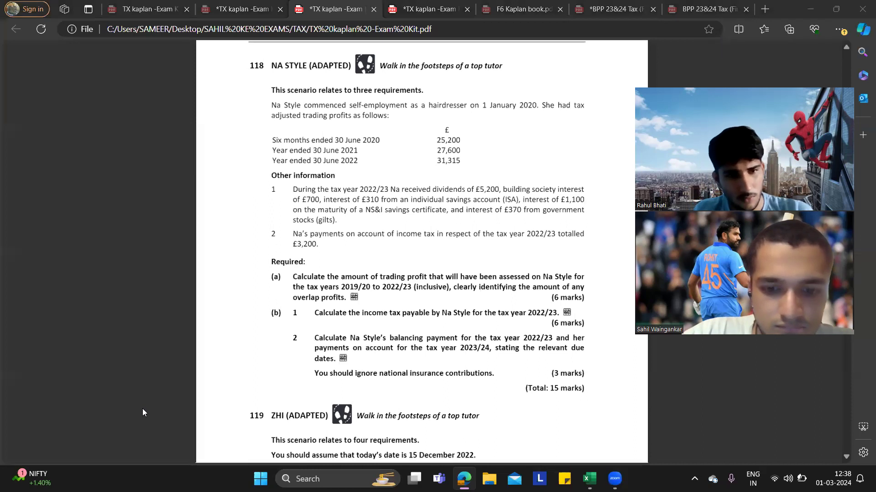
{"action": "key", "text": "alt+Tab"}
{"action": "type", "text": "INTEREST FROM"}
{"action": "key", "text": "Return"}
{"action": "key", "text": "alt+Tab"}
{"action": "key", "text": "alt+Tab"}
{"action": "type", "text": "GOVERNMENT STOCKS"}
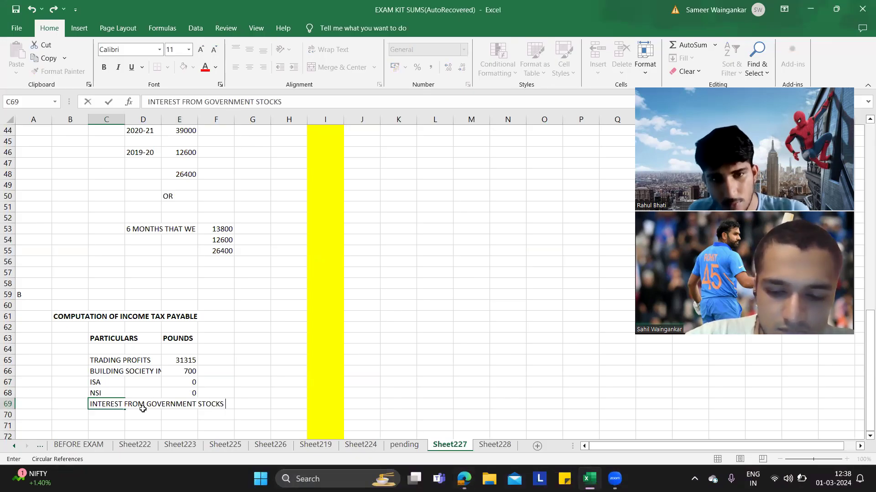
{"action": "type", "text": " ( GILTS"}
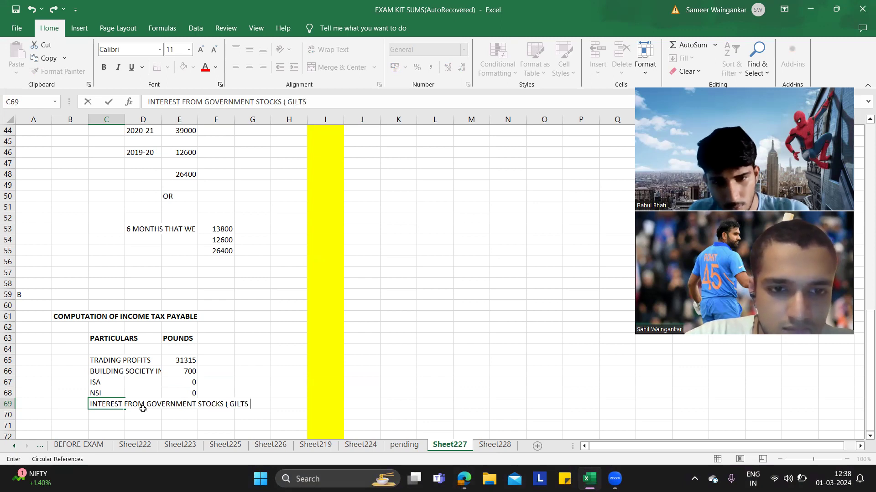
Look up the gilt interest amount in the exam kit PDF and enter 370 in E69.
{"action": "key", "text": "Tab"}
{"action": "key", "text": "alt+Tab"}
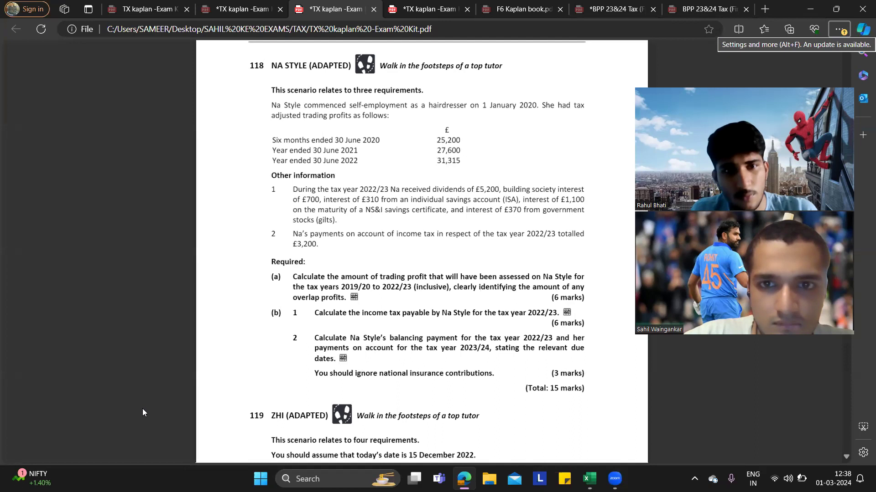
{"action": "key", "text": "alt+Tab"}
{"action": "type", "text": "370"}
{"action": "key", "text": "Return"}
{"action": "key", "text": "Return"}
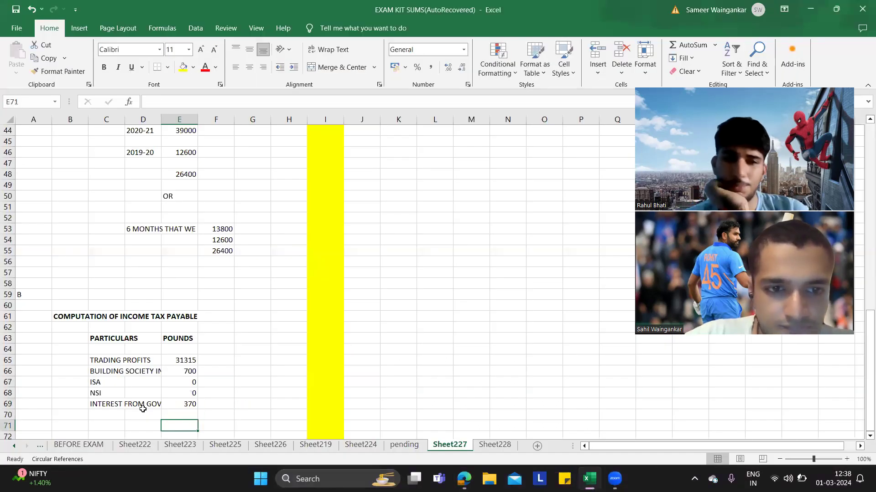
Recheck the question in the PDF and total the income amounts in E71 with a SUM of E64:E70.
{"action": "key", "text": "alt+Tab"}
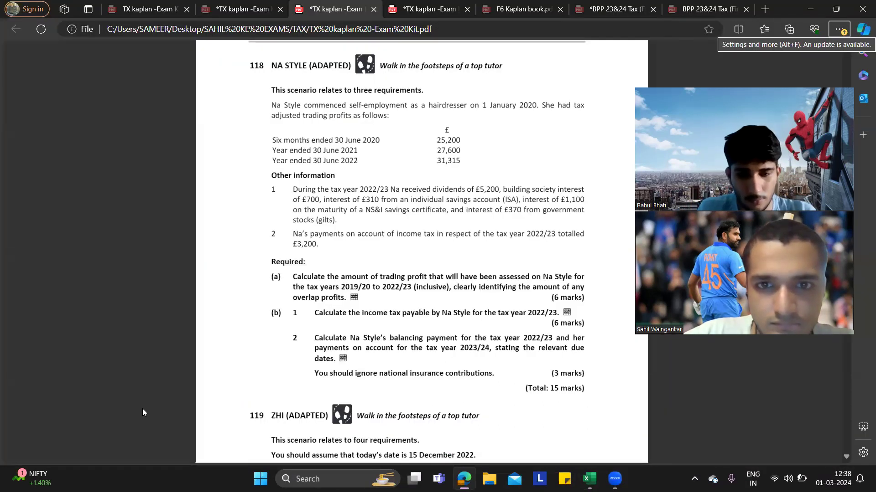
{"action": "key", "text": "alt+Tab"}
{"action": "type", "text": "=SUM("}
{"action": "key", "text": "Up"}
{"action": "key", "text": "shift+Up"}
{"action": "key", "text": "shift+Up"}
{"action": "key", "text": "shift+Up"}
{"action": "key", "text": "shift+Up"}
{"action": "key", "text": "shift+Up"}
{"action": "key", "text": "shift+Up"}
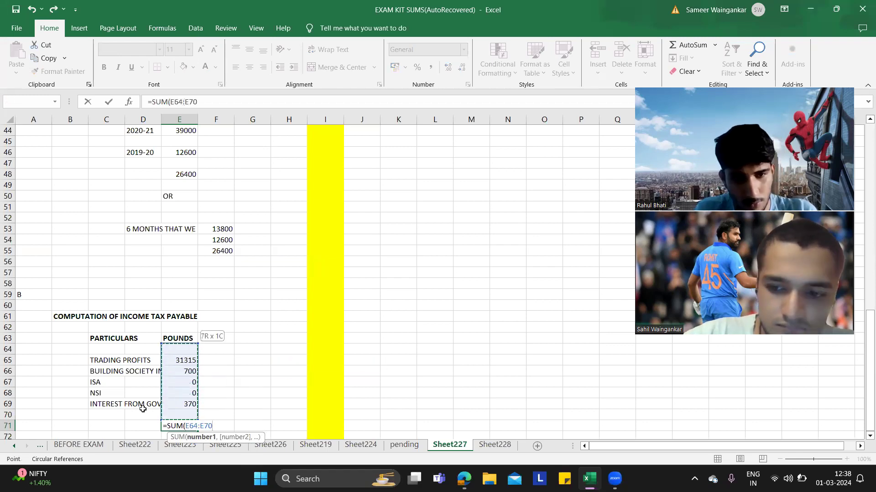
{"action": "key", "text": "Return"}
Enter DIVIDENDS in C70 with 5200 in E70, checking the amount in the exam kit PDF.
{"action": "key", "text": "Up"}
{"action": "key", "text": "Up"}
{"action": "key", "text": "Left"}
{"action": "key", "text": "Left"}
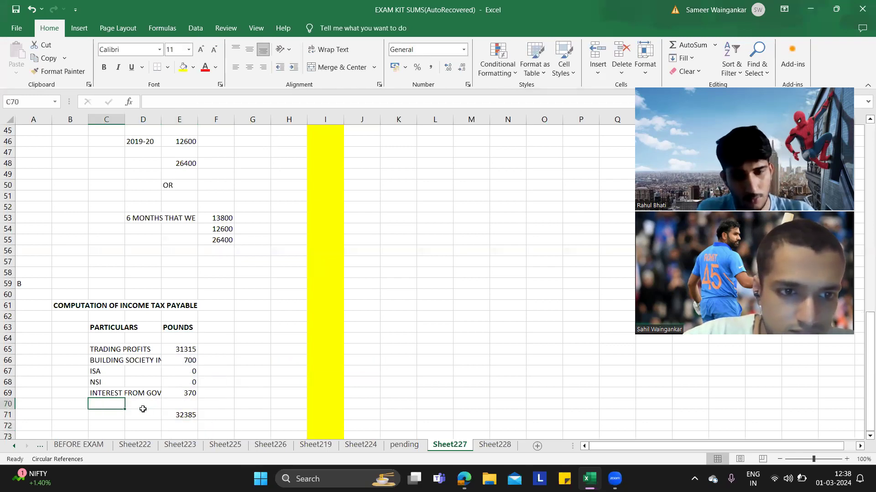
{"action": "type", "text": "DENDS"}
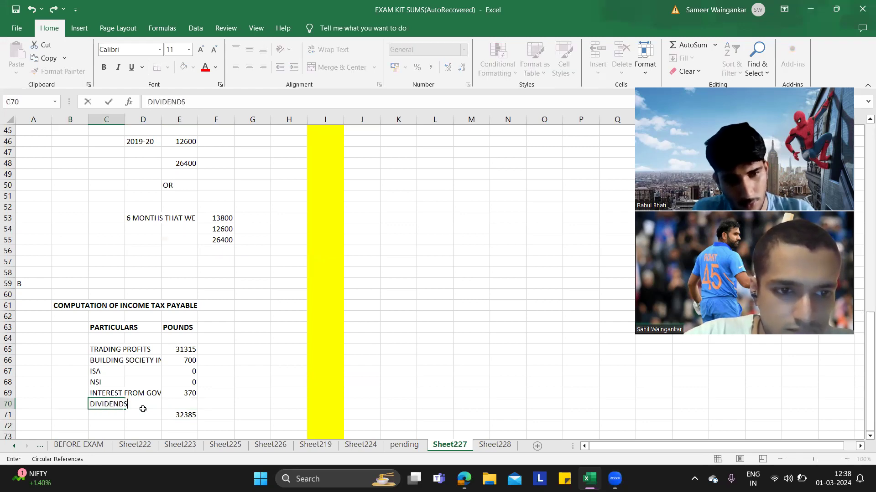
{"action": "key", "text": "Tab"}
{"action": "key", "text": "alt+Tab"}
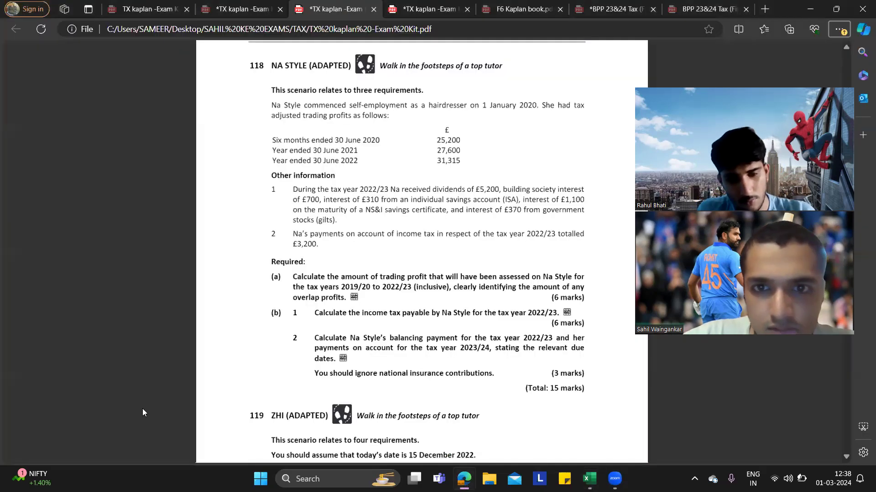
{"action": "key", "text": "alt+Tab"}
{"action": "type", "text": "5200"}
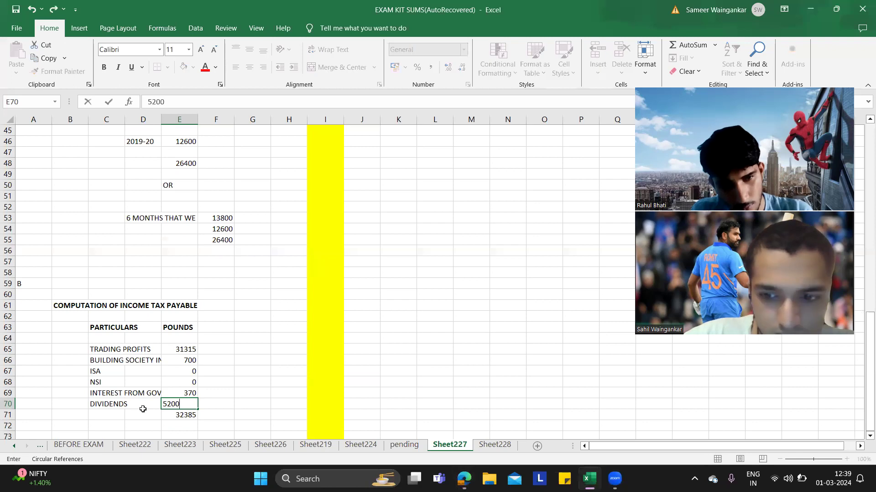
{"action": "key", "text": "Return"}
Enter the heading WORKINGS in J62, beside the income tax computation.
{"action": "scroll", "coordinate": [142, 409], "scroll_direction": "down", "scroll_amount": 3}
{"action": "left_click", "coordinate": [106, 323]}
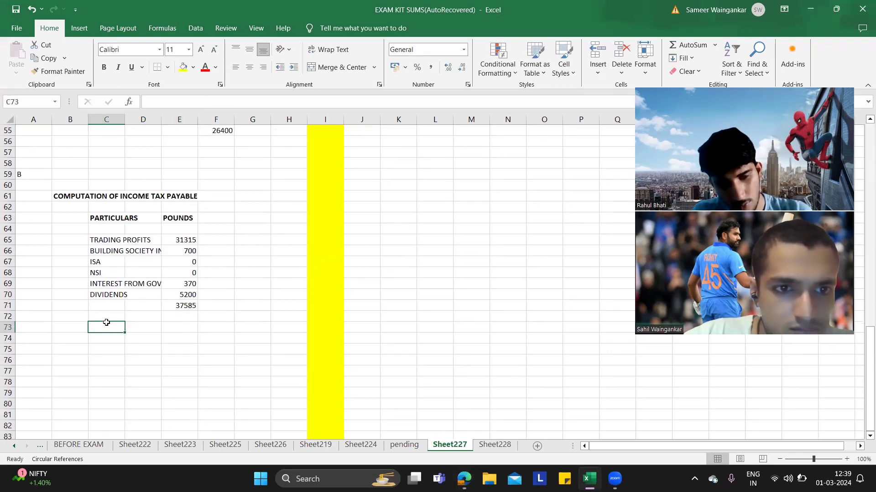
{"action": "left_click", "coordinate": [360, 206]}
{"action": "type", "text": "WORKINGS"}
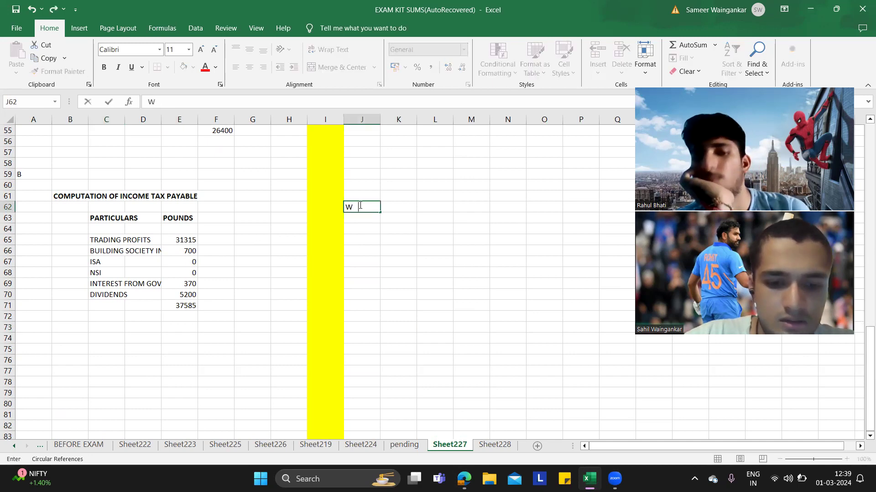
{"action": "key", "text": "Return"}
Enter the income category label NSI in K66, below the workings heading.
{"action": "key", "text": "Right"}
{"action": "key", "text": "Right"}
{"action": "key", "text": "Down"}
{"action": "key", "text": "Down"}
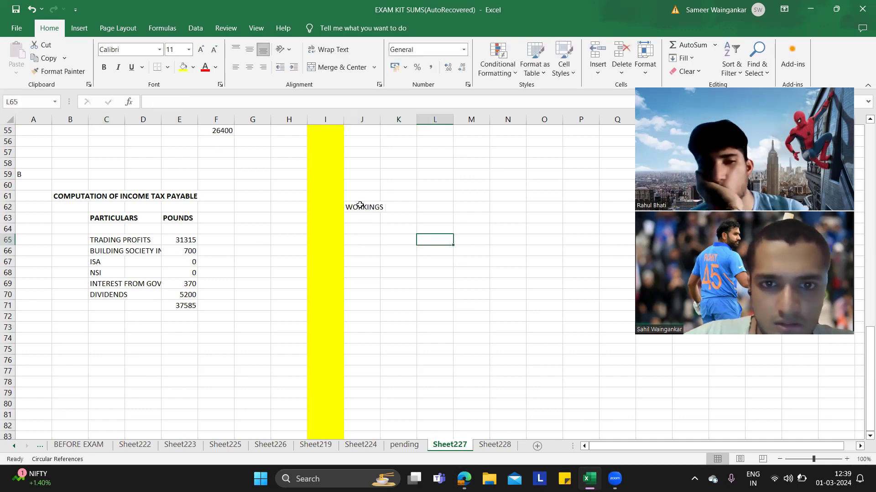
{"action": "key", "text": "Left"}
{"action": "key", "text": "Down"}
{"action": "type", "text": "NC"}
{"action": "key", "text": "BackSpace"}
Number the first working 1 in J64 and title it PERSONAL ALLOWANCE USAGE in K64.
{"action": "key", "text": "Up"}
{"action": "key", "text": "Up"}
{"action": "key", "text": "Left"}
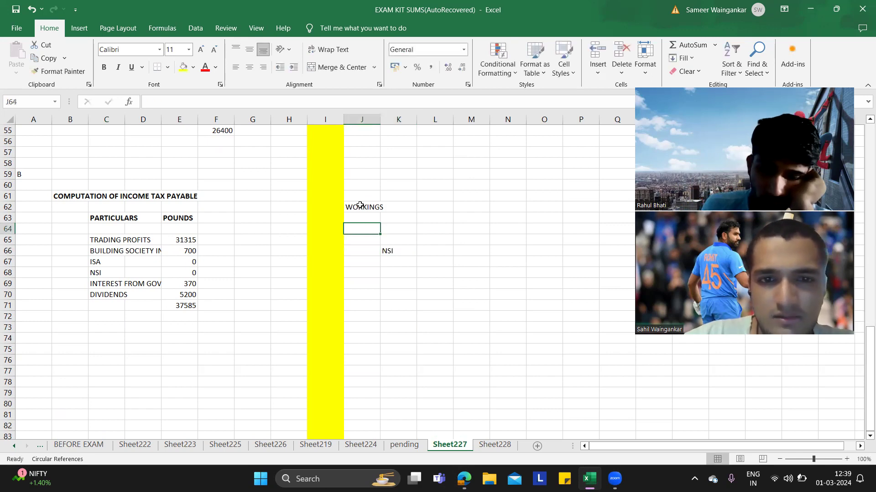
{"action": "type", "text": "1"}
{"action": "key", "text": "Right"}
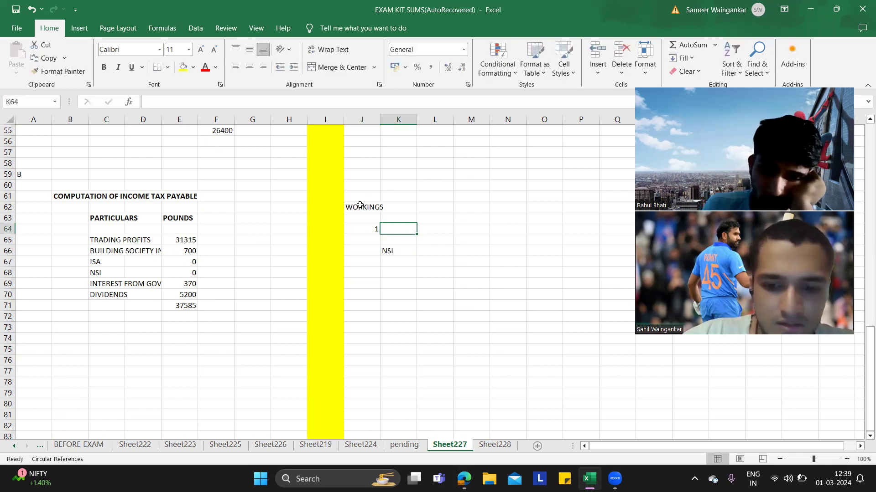
{"action": "type", "text": "PERSONAL ALLOWANC"}
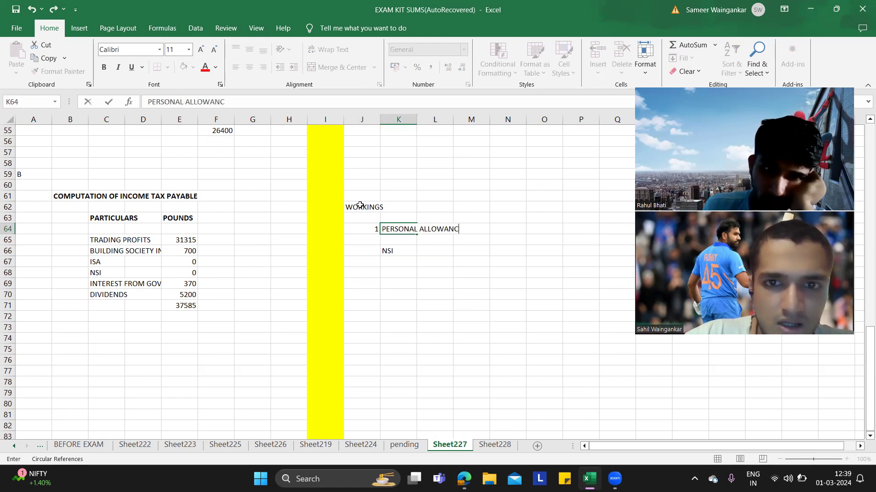
{"action": "type", "text": "E USAGE"}
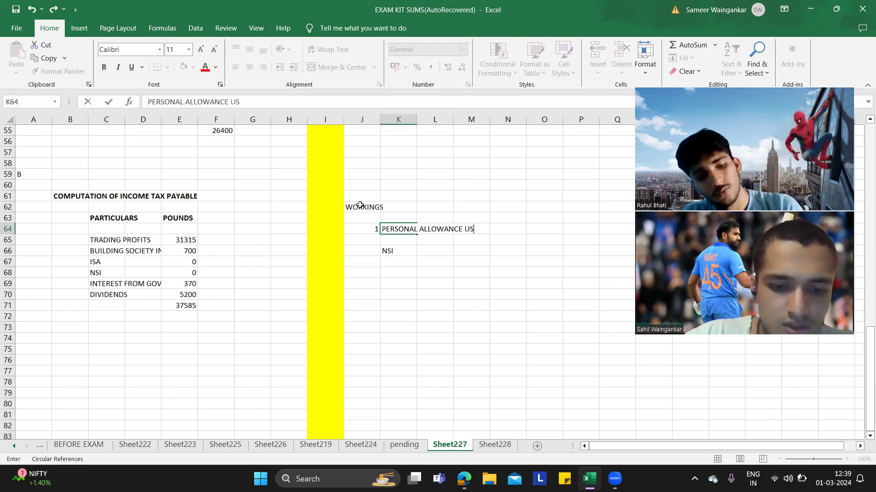
Enter the deduction row LESS: PERSONAL ALLOWANCE in C73 with 12570 in E73.
{"action": "left_click", "coordinate": [110, 329]}
{"action": "type", "text": "LESS: PERSONAL ALLOWANCAE"}
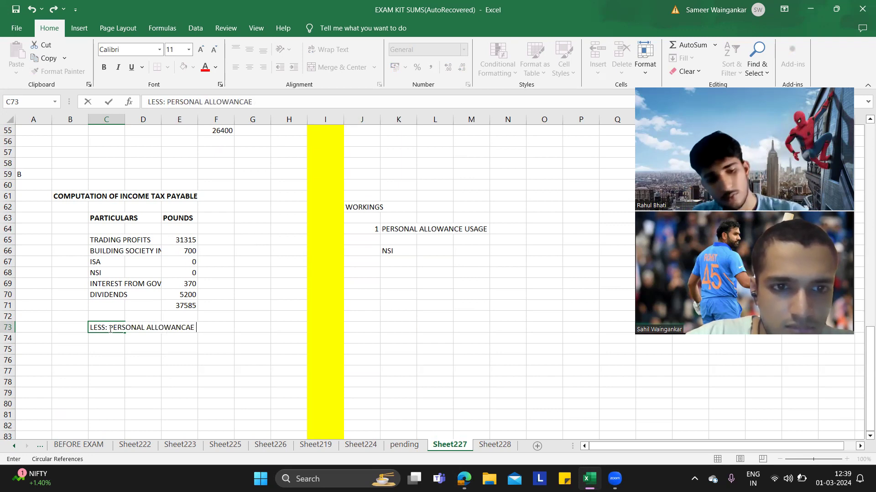
{"action": "key", "text": "Tab"}
{"action": "key", "text": "Tab"}
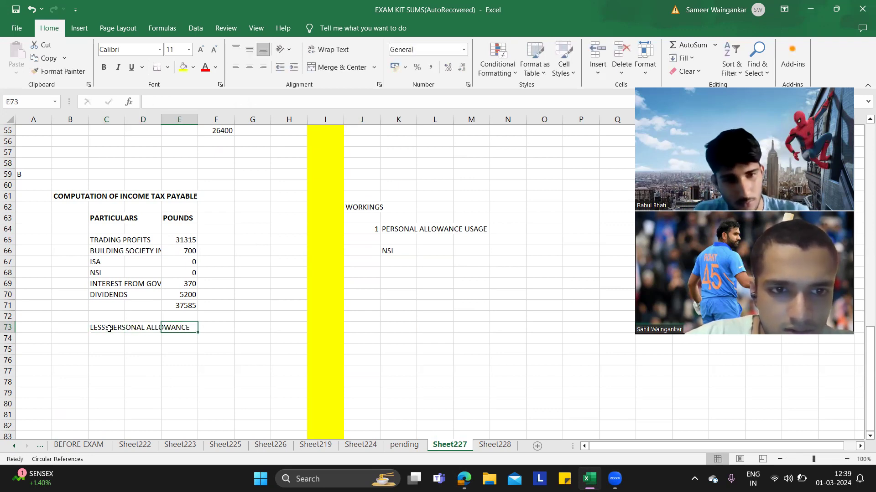
{"action": "type", "text": "12570"}
{"action": "key", "text": "Return"}
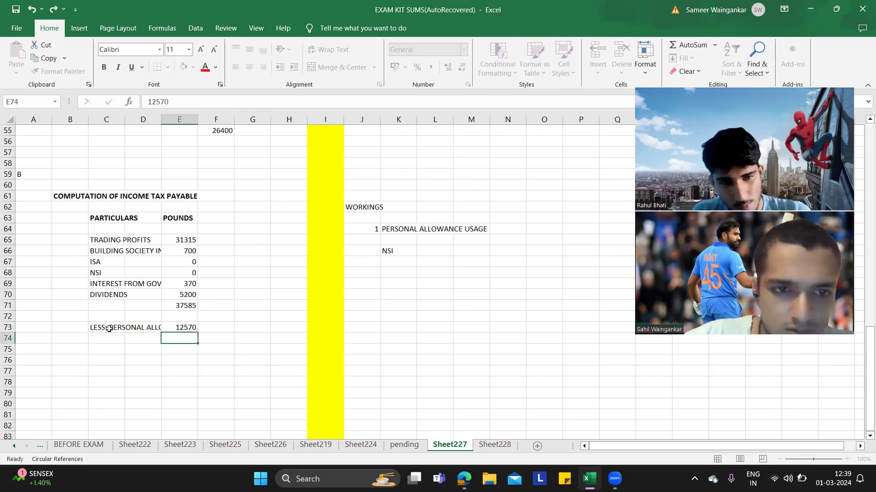
Calculate in E75 the income total in E71 minus the personal allowance in E73.
{"action": "key", "text": "Return"}
{"action": "type", "text": "="}
{"action": "key", "text": "Up"}
{"action": "key", "text": "Up"}
{"action": "key", "text": "Up"}
{"action": "key", "text": "Up"}
{"action": "type", "text": "-"}
{"action": "key", "text": "Up"}
{"action": "key", "text": "Up"}
{"action": "key", "text": "Return"}
Label row 71 TOTAL INCOME in C71 and make C71:E71 bold.
{"action": "key", "text": "Up"}
{"action": "key", "text": "Up"}
{"action": "key", "text": "Up"}
{"action": "key", "text": "Up"}
{"action": "key", "text": "Up"}
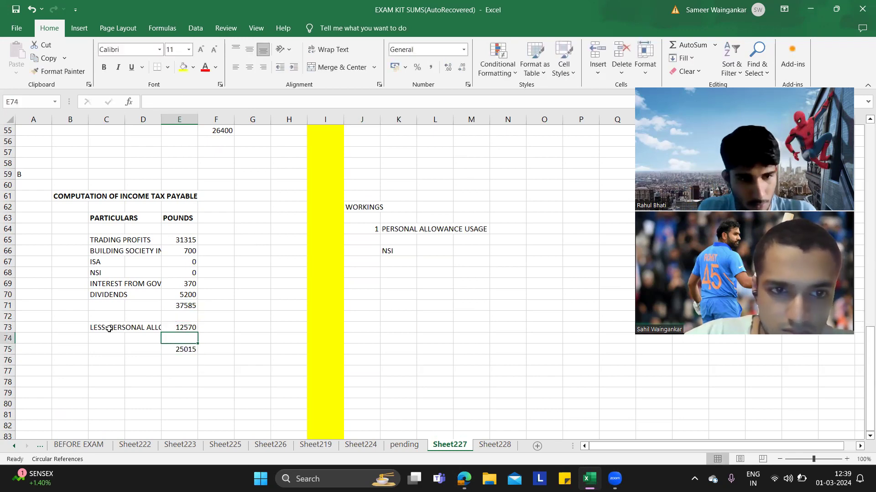
{"action": "key", "text": "Left"}
{"action": "key", "text": "Left"}
{"action": "type", "text": "TOTAL"}
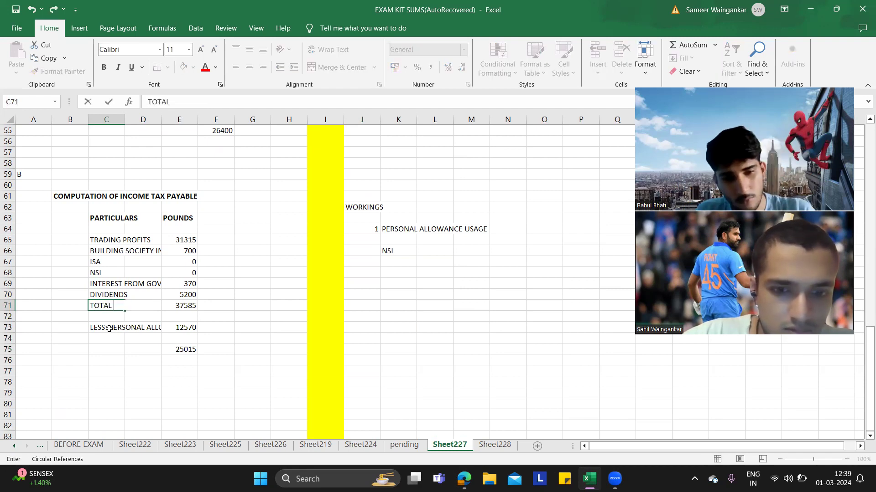
{"action": "type", "text": " INCOME"}
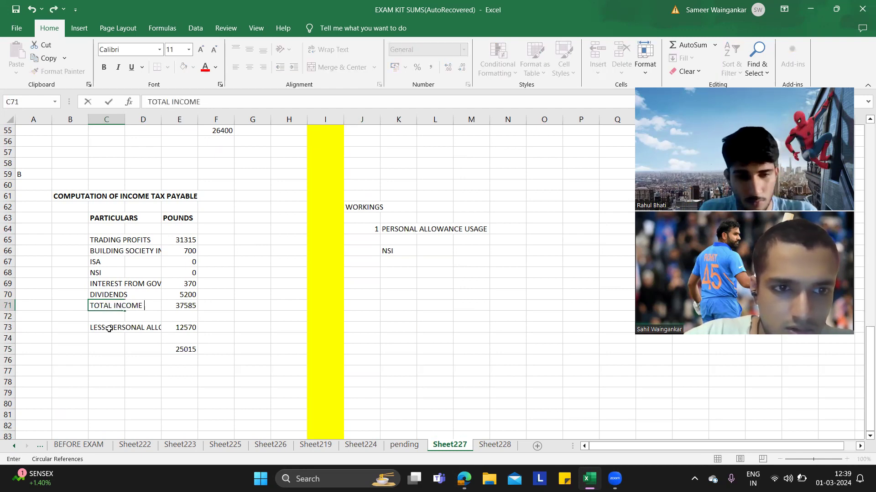
{"action": "key", "text": "Return"}
{"action": "key", "text": "Up"}
{"action": "key", "text": "shift+Right"}
{"action": "key", "text": "shift+Right"}
{"action": "key", "text": "ctrl+b"}
Label row 75 TAXABLE INCOME in C75 and make C75:E75 bold.
{"action": "left_click", "coordinate": [106, 349]}
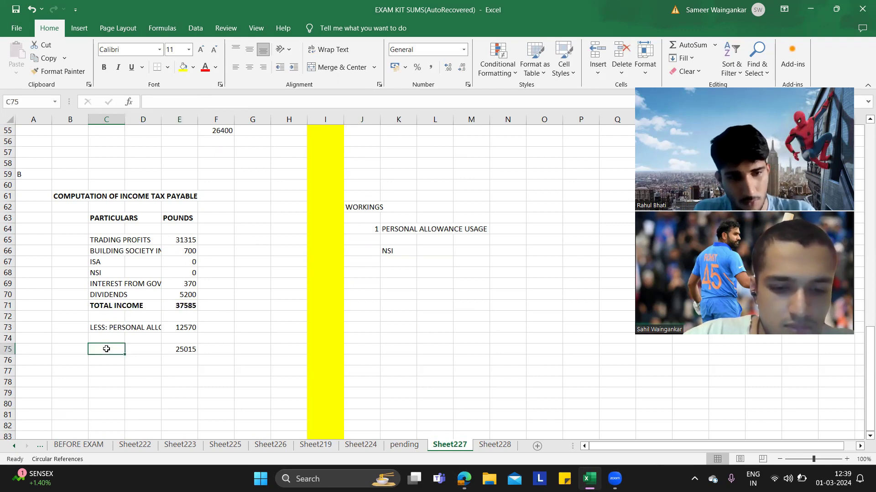
{"action": "type", "text": "TAXABLE INCOME"}
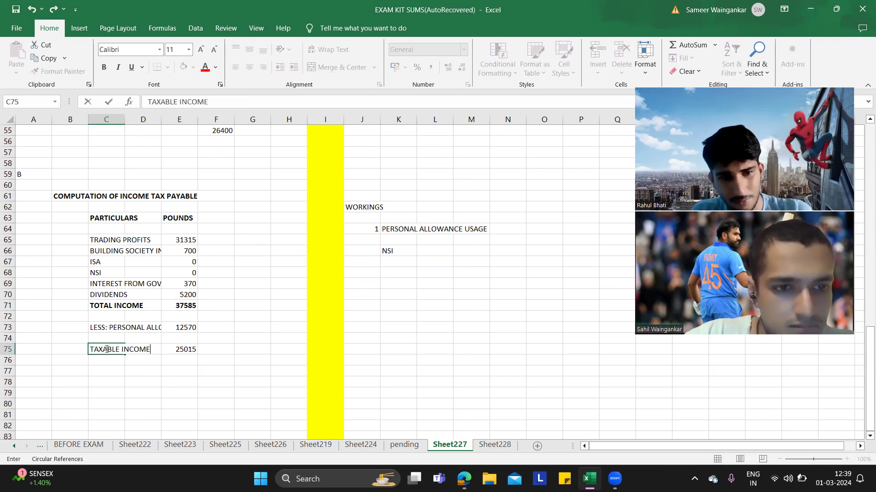
{"action": "key", "text": "Return"}
{"action": "key", "text": "Up"}
{"action": "key", "text": "shift+Right"}
{"action": "key", "text": "shift+Right"}
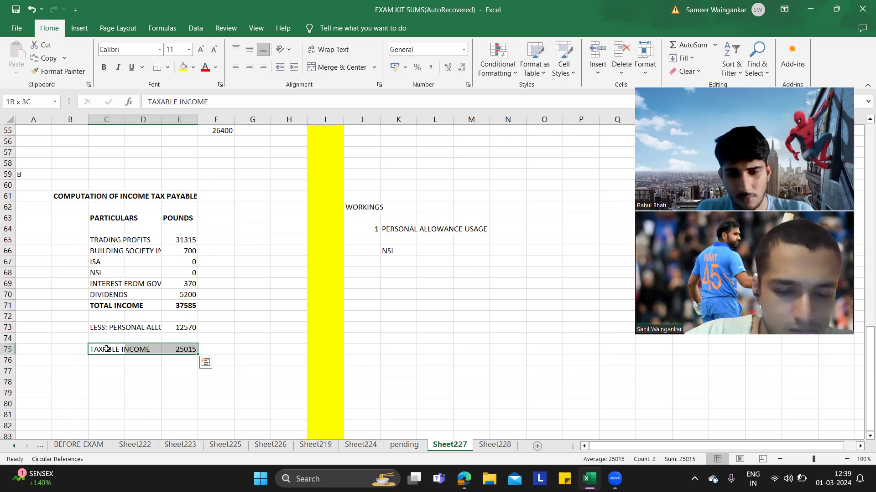
{"action": "key", "text": "ctrl+b"}
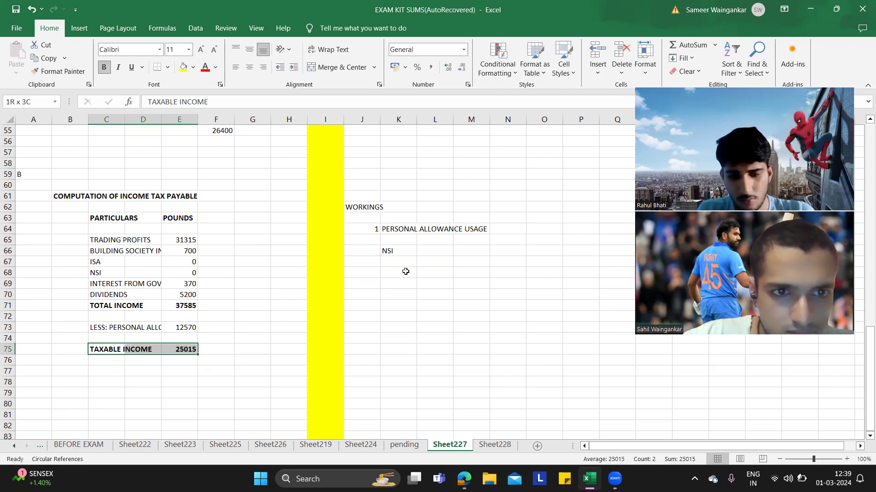
Link K68 under the NSI working to the trading profits in E65.
{"action": "left_click", "coordinate": [405, 271]}
{"action": "type", "text": "="}
{"action": "key", "text": "Left"}
{"action": "key", "text": "Left"}
{"action": "key", "text": "Left"}
{"action": "key", "text": "Left"}
{"action": "key", "text": "Left"}
{"action": "key", "text": "Left"}
{"action": "key", "text": "Up"}
{"action": "key", "text": "Up"}
{"action": "key", "text": "Up"}
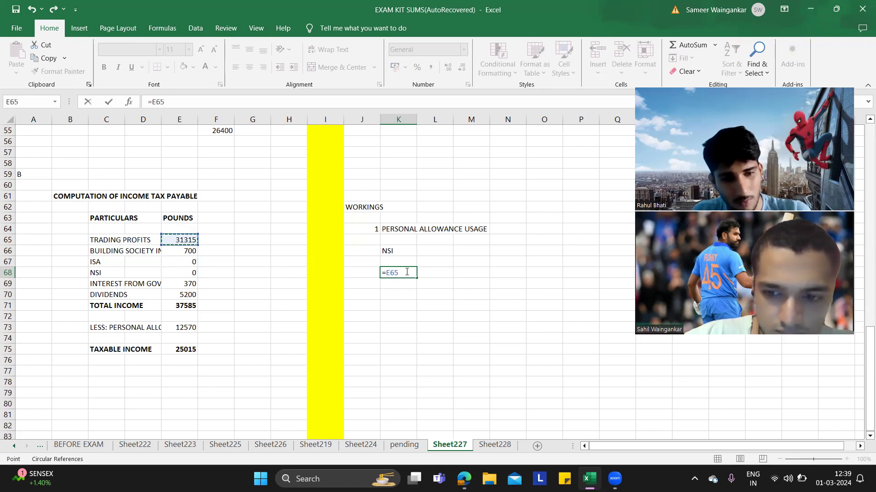
{"action": "key", "text": "Return"}
Enter the personal allowance 12570 in K69 and calculate K68 minus K69 in K70.
{"action": "type", "text": "12570"}
{"action": "key", "text": "Return"}
{"action": "type", "text": "="}
{"action": "key", "text": "Up"}
{"action": "key", "text": "Up"}
{"action": "type", "text": "-"}
{"action": "key", "text": "Up"}
{"action": "key", "text": "Return"}
Link C77 below the taxable income to the remaining NSI balance in K70 and enter 1000 in C78.
{"action": "left_click", "coordinate": [116, 372]}
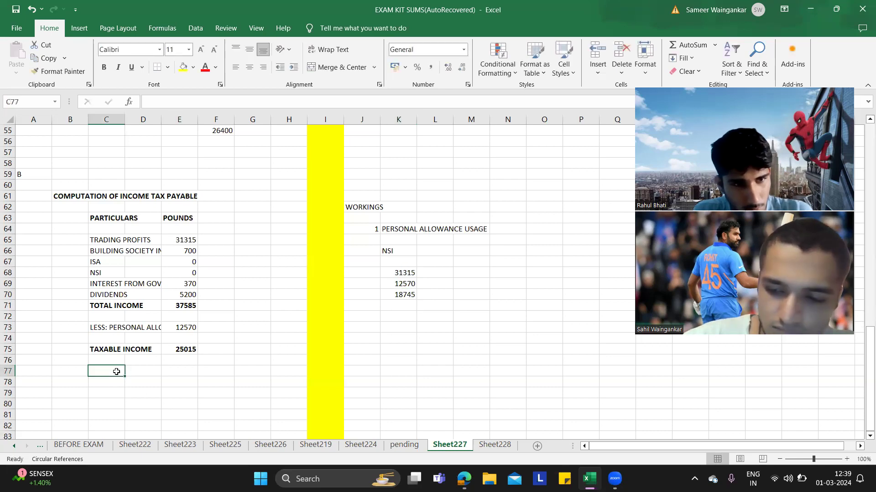
{"action": "type", "text": "="}
{"action": "key", "text": "Right"}
{"action": "key", "text": "Right"}
{"action": "key", "text": "Right"}
{"action": "key", "text": "Right"}
{"action": "key", "text": "Right"}
{"action": "key", "text": "Right"}
{"action": "key", "text": "Right"}
{"action": "key", "text": "Right"}
{"action": "key", "text": "Up"}
{"action": "key", "text": "Up"}
{"action": "key", "text": "Up"}
{"action": "key", "text": "Up"}
{"action": "key", "text": "Up"}
{"action": "key", "text": "Up"}
{"action": "key", "text": "Up"}
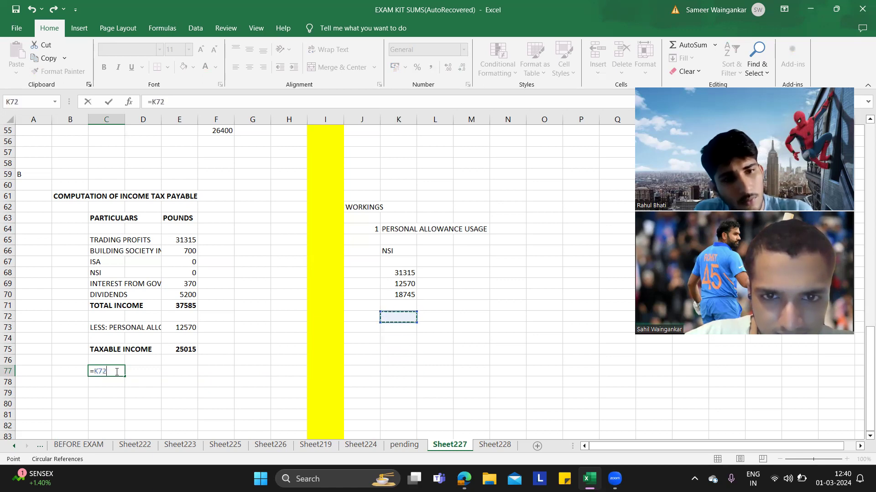
{"action": "key", "text": "Return"}
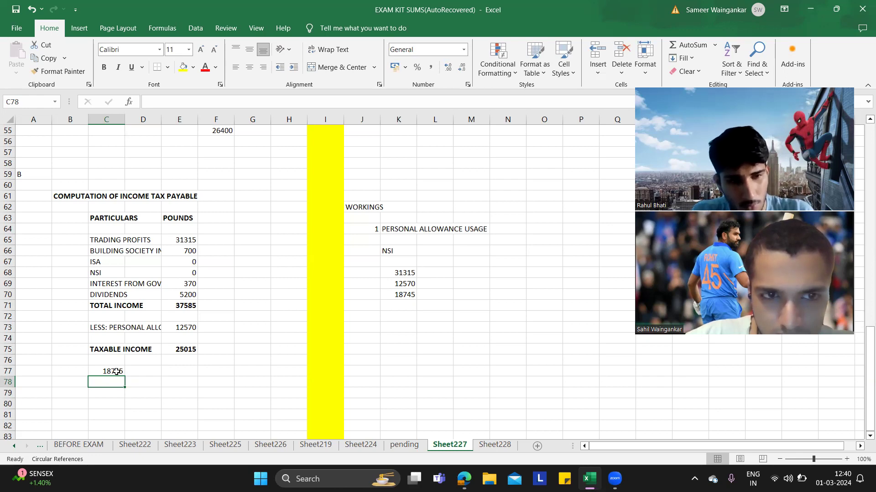
{"action": "type", "text": "1000"}
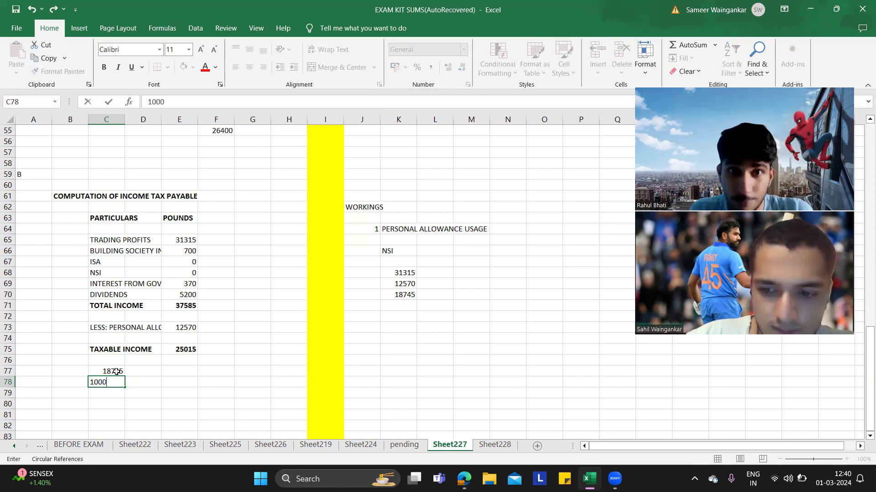
{"action": "key", "text": "Return"}
Try calculating C79 as C78 minus the building society interest in E66 and the government interest in E69.
{"action": "type", "text": "="}
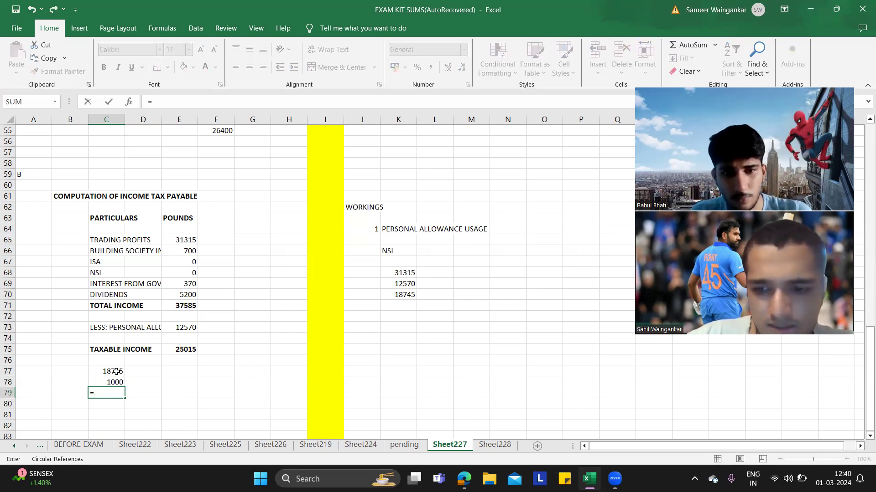
{"action": "key", "text": "Up"}
{"action": "type", "text": "-"}
{"action": "key", "text": "Right"}
{"action": "key", "text": "Up"}
{"action": "key", "text": "Up"}
{"action": "key", "text": "Right"}
{"action": "key", "text": "Up"}
{"action": "key", "text": "Up"}
{"action": "key", "text": "Up"}
{"action": "key", "text": "Up"}
{"action": "key", "text": "Up"}
{"action": "key", "text": "Up"}
{"action": "key", "text": "Up"}
{"action": "key", "text": "Up"}
{"action": "key", "text": "Up"}
{"action": "key", "text": "Up"}
{"action": "key", "text": "Up"}
{"action": "type", "text": "-"}
{"action": "key", "text": "Up"}
{"action": "key", "text": "Up"}
{"action": "key", "text": "Up"}
{"action": "key", "text": "Up"}
{"action": "key", "text": "Up"}
{"action": "key", "text": "Up"}
{"action": "key", "text": "Up"}
{"action": "key", "text": "Up"}
{"action": "key", "text": "Up"}
{"action": "key", "text": "Up"}
{"action": "key", "text": "Right"}
{"action": "key", "text": "Right"}
{"action": "key", "text": "Return"}
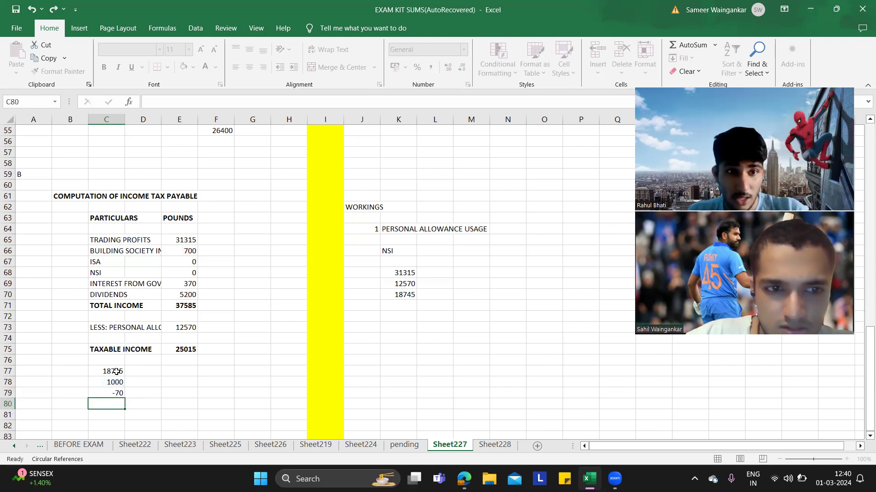
Replace the formula in C79 with the interest in E69 plus E66 minus the 1000 in C78.
{"action": "key", "text": "Up"}
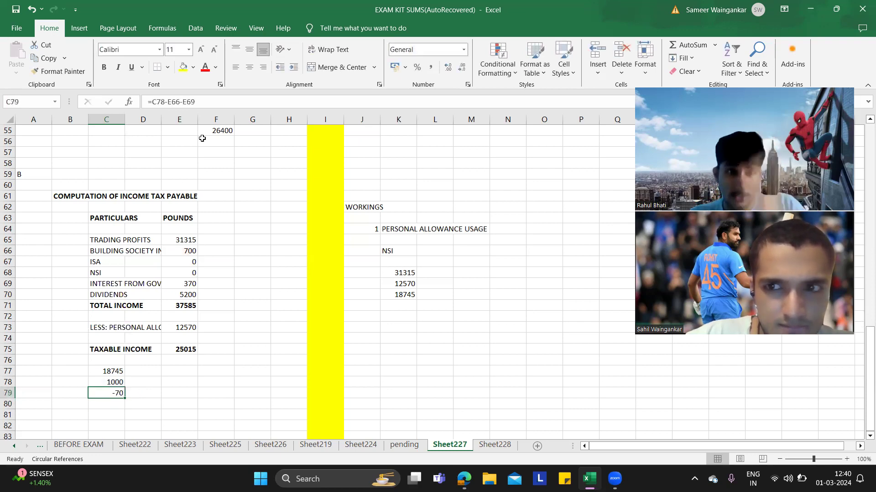
{"action": "left_click_drag", "start_coordinate": [197, 102], "coordinate": [132, 106]}
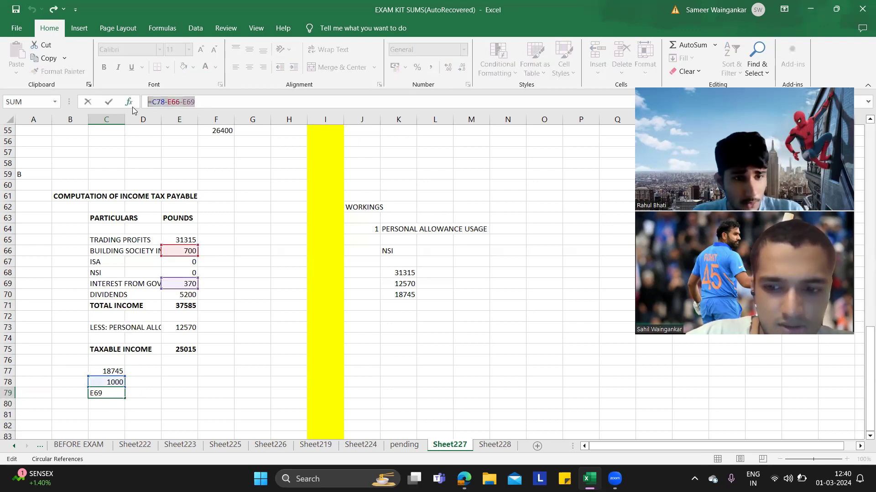
{"action": "type", "text": "="}
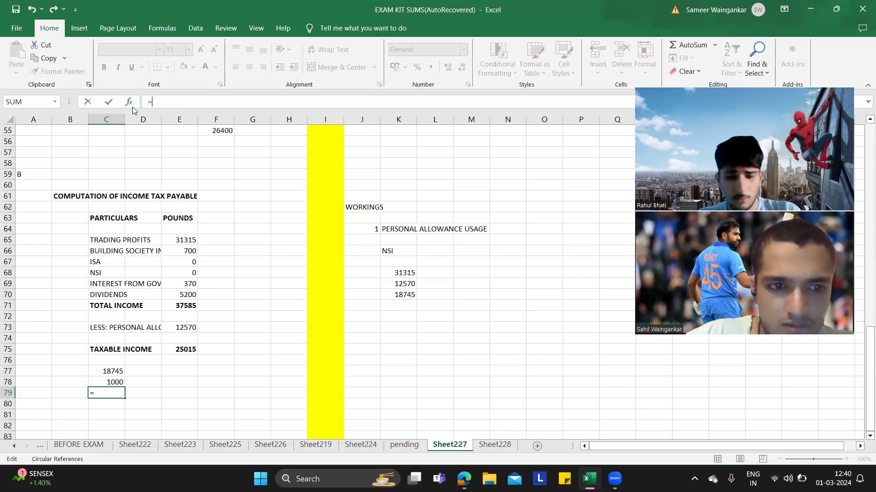
{"action": "left_click", "coordinate": [186, 286]}
{"action": "type", "text": "+"}
{"action": "left_click", "coordinate": [188, 251]}
{"action": "type", "text": "-"}
{"action": "key", "text": "Up"}
{"action": "key", "text": "Return"}
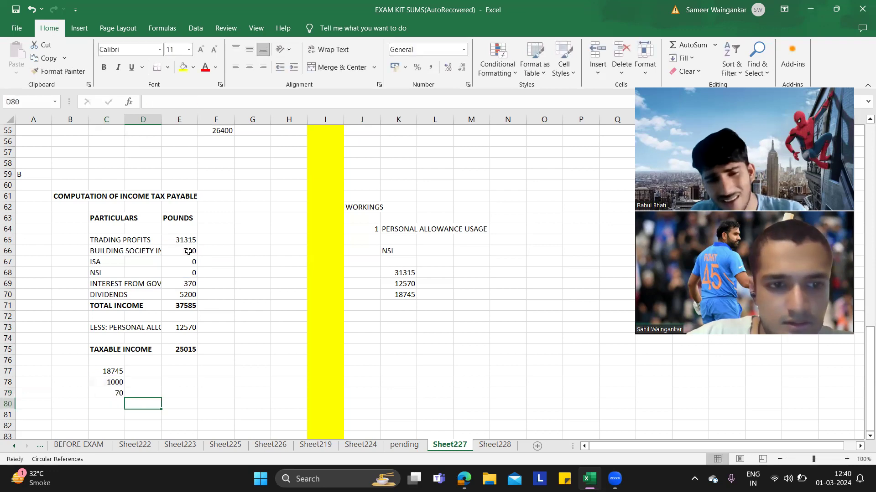
Enter 2000 in C80 and calculate in C81 the dividends in E70 minus C80.
{"action": "key", "text": "Left"}
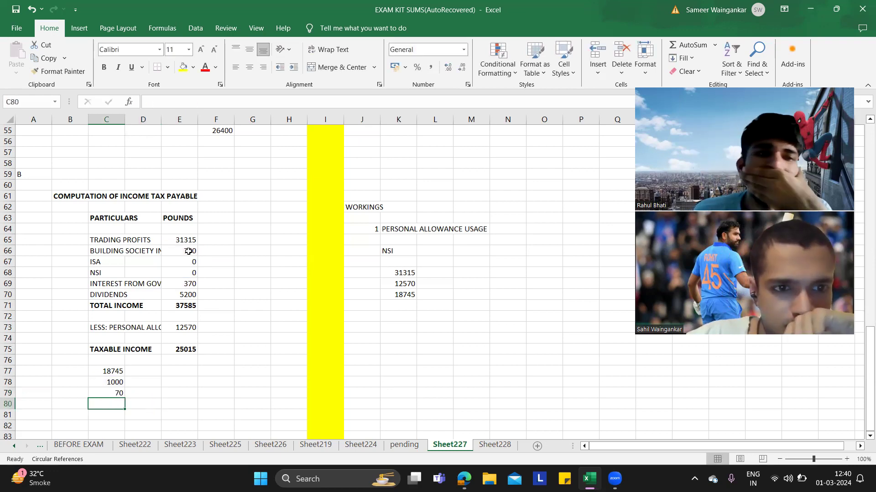
{"action": "type", "text": "2000"}
{"action": "key", "text": "Return"}
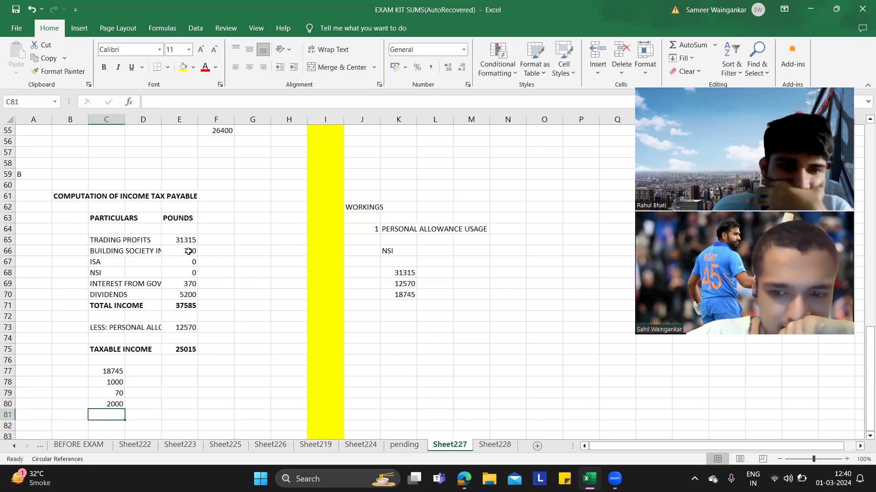
{"action": "type", "text": "="}
{"action": "key", "text": "Right"}
{"action": "key", "text": "Right"}
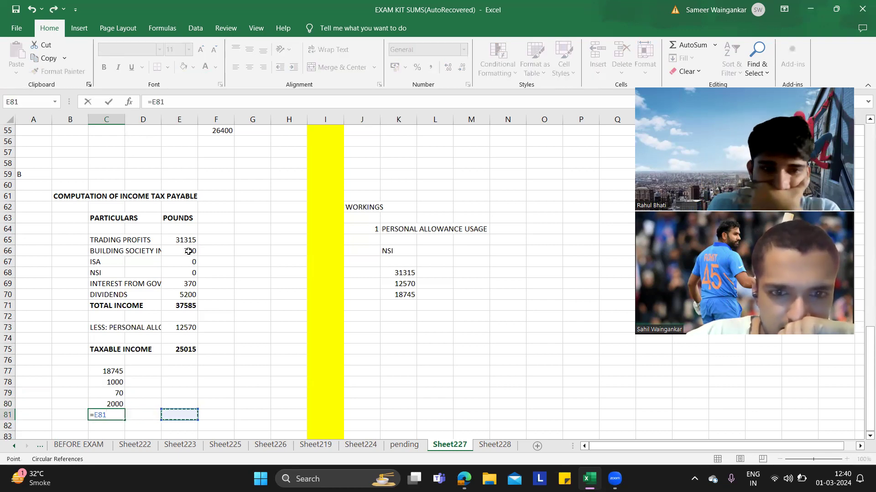
{"action": "key", "text": "Up"}
{"action": "key", "text": "Up"}
{"action": "key", "text": "Up"}
{"action": "key", "text": "Up"}
{"action": "key", "text": "Up"}
{"action": "key", "text": "Up"}
{"action": "key", "text": "Up"}
{"action": "key", "text": "Up"}
{"action": "key", "text": "Up"}
{"action": "key", "text": "Up"}
{"action": "key", "text": "Up"}
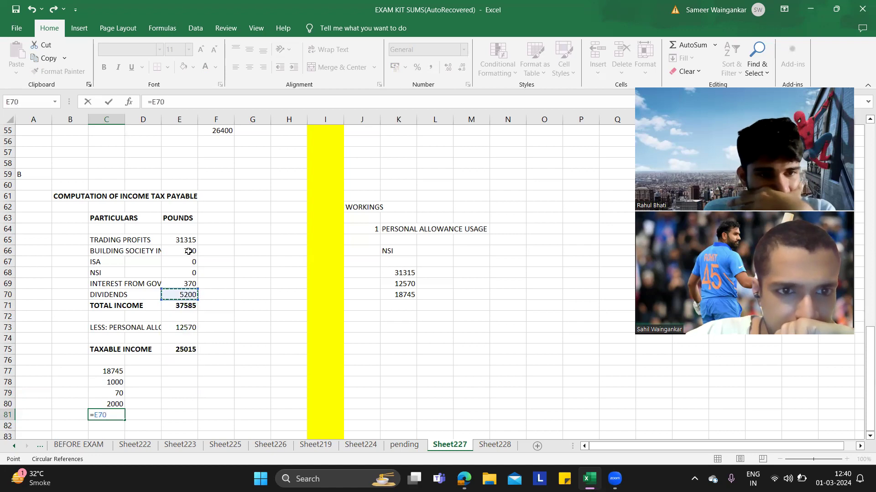
{"action": "type", "text": "-"}
{"action": "key", "text": "Up"}
{"action": "key", "text": "Return"}
Enter the dividend tax rates in column D: 8.75% in D81 and 0% in D80.
{"action": "key", "text": "Right"}
{"action": "key", "text": "Up"}
{"action": "key", "text": "Up"}
{"action": "key", "text": "Up"}
{"action": "key", "text": "Up"}
{"action": "key", "text": "Down"}
{"action": "key", "text": "Down"}
{"action": "key", "text": "Down"}
{"action": "type", "text": "8."}
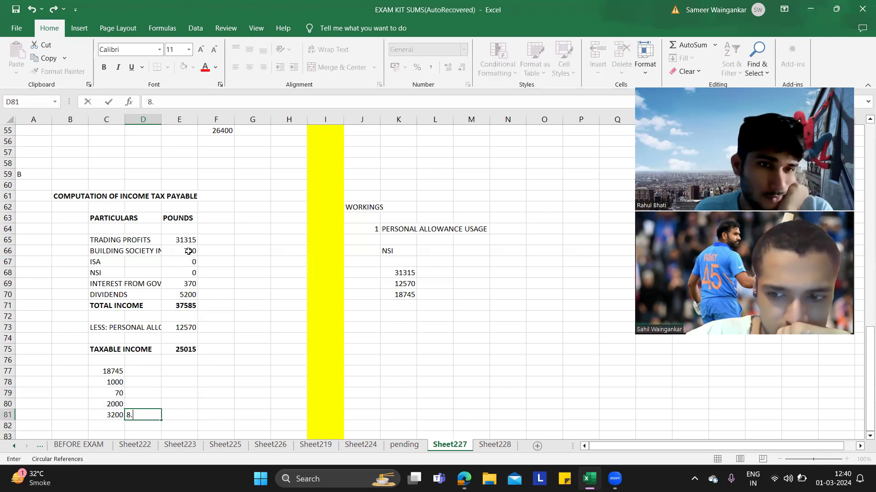
{"action": "key", "text": "Up"}
{"action": "key", "text": "Right"}
{"action": "type", "text": "%"}
{"action": "key", "text": "Up"}
{"action": "key", "text": "Down"}
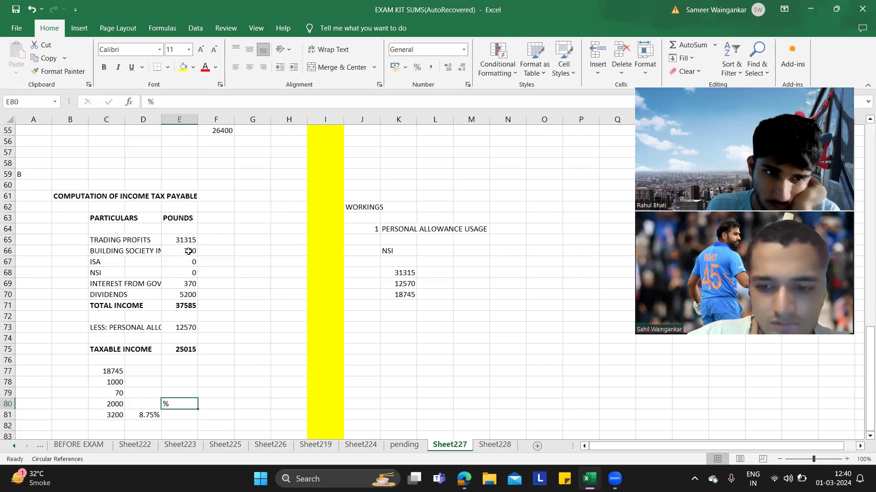
{"action": "key", "text": "Delete"}
{"action": "key", "text": "Left"}
{"action": "type", "text": "0%"}
{"action": "key", "text": "Return"}
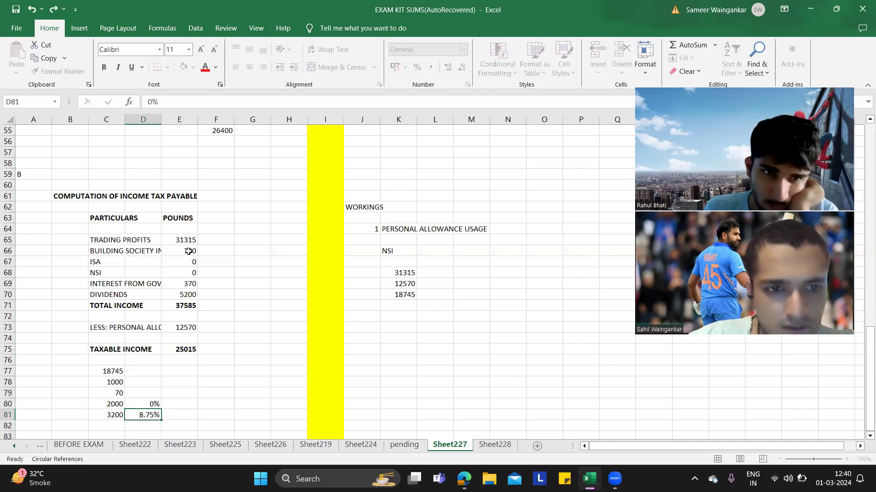
Copy the 0% rate from D80 to D78 and enter 20% in D79 and D77.
{"action": "key", "text": "Up"}
{"action": "key", "text": "ctrl+c"}
{"action": "key", "text": "Up"}
{"action": "key", "text": "Up"}
{"action": "key", "text": "ctrl+v"}
{"action": "key", "text": "Down"}
{"action": "type", "text": "20"}
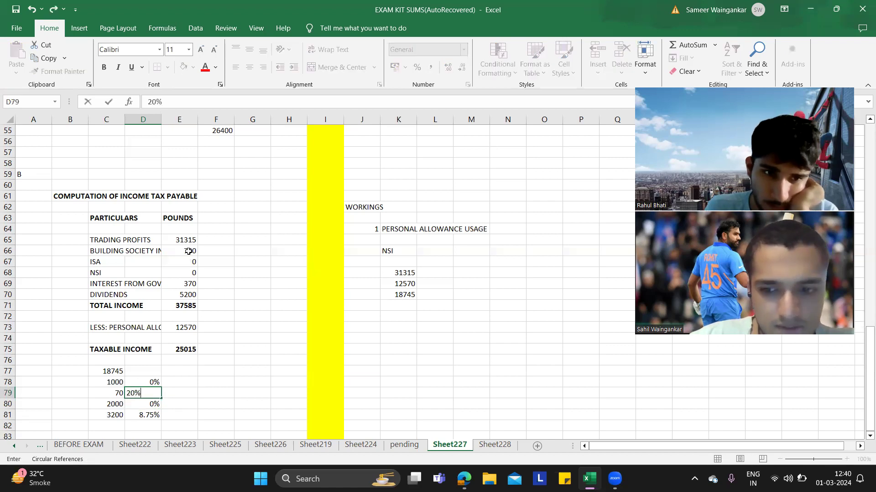
{"action": "key", "text": "Up"}
{"action": "key", "text": "Up"}
{"action": "key", "text": "Up"}
{"action": "key", "text": "Down"}
{"action": "type", "text": "1"}
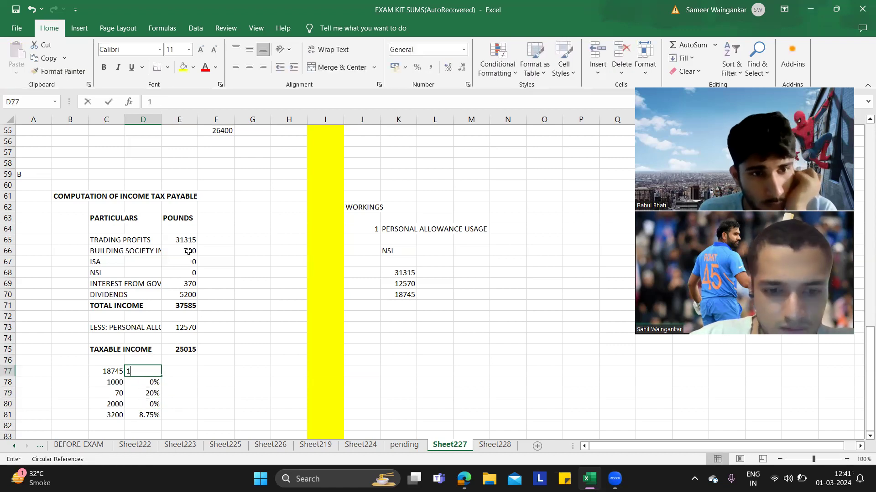
{"action": "type", "text": "20%"}
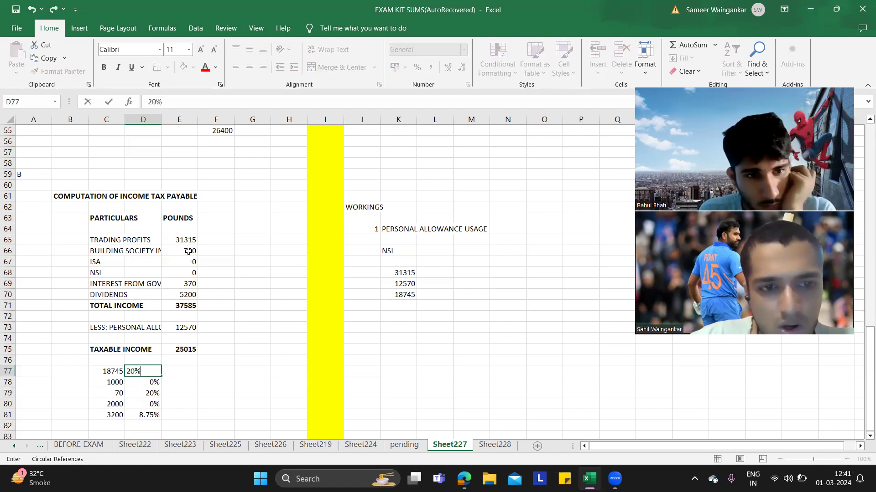
Calculate the tax on the first band in E77 by multiplying C77 by the rate in D77.
{"action": "key", "text": "Tab"}
{"action": "type", "text": "="}
{"action": "key", "text": "Left"}
{"action": "key", "text": "Left"}
{"action": "type", "text": "/"}
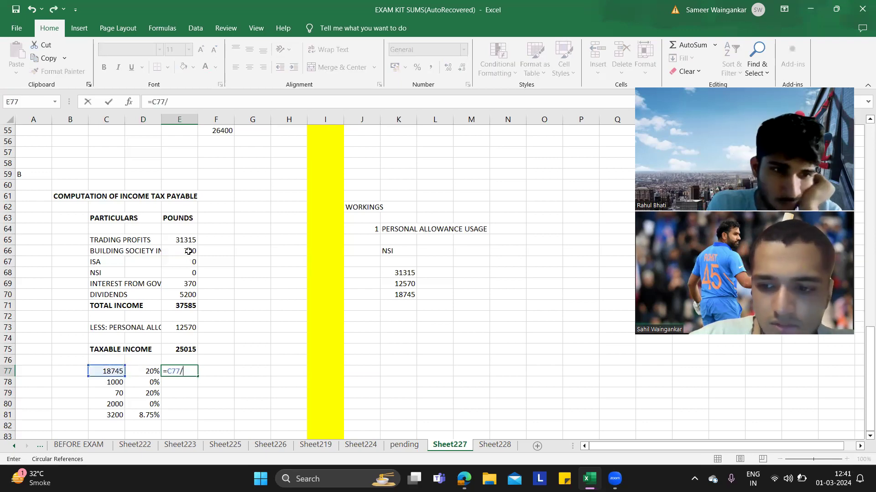
{"action": "type", "text": "*"}
{"action": "key", "text": "Left"}
{"action": "key", "text": "BackSpace"}
{"action": "key", "text": "BackSpace"}
{"action": "key", "text": "BackSpace"}
{"action": "key", "text": "BackSpace"}
{"action": "key", "text": "Left"}
{"action": "key", "text": "Return"}
Fill the tax formula from E77 down to E81.
{"action": "left_click", "coordinate": [177, 370]}
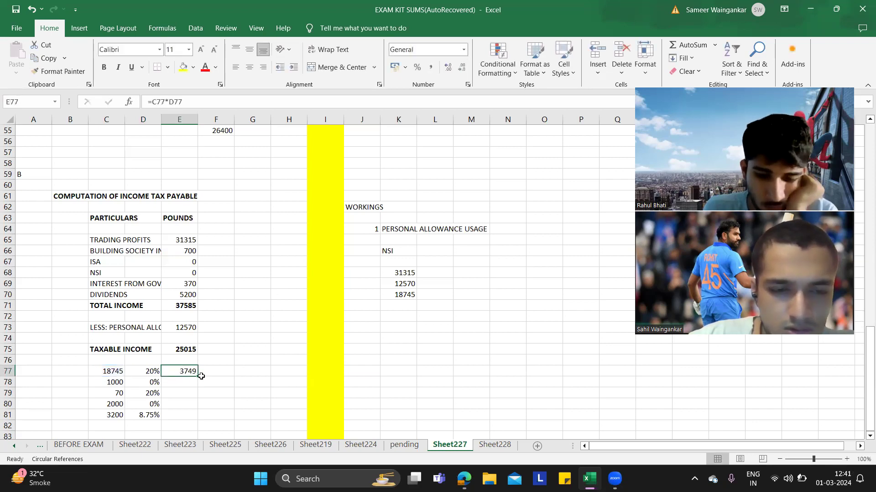
{"action": "left_click_drag", "start_coordinate": [200, 377], "coordinate": [200, 416]}
{"action": "scroll", "coordinate": [214, 315], "scroll_direction": "down", "scroll_amount": 5}
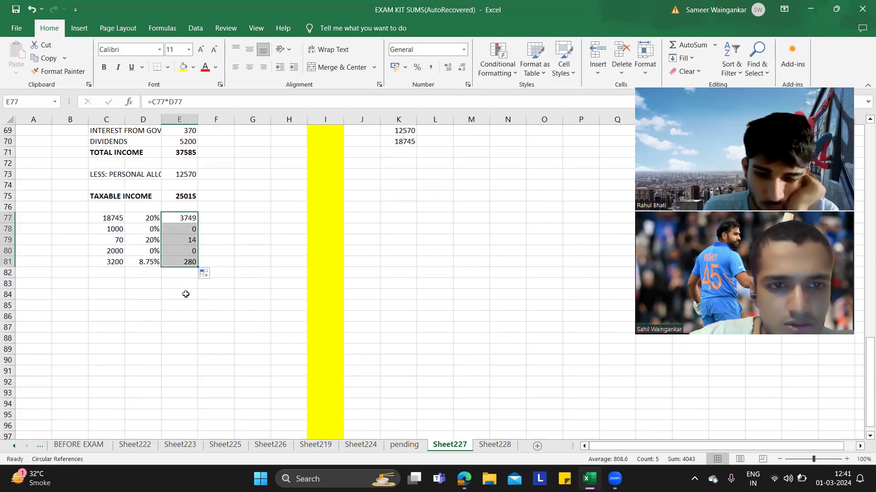
Label cell C83 as INCOME TAX LIABILITY.
{"action": "left_click", "coordinate": [112, 281]}
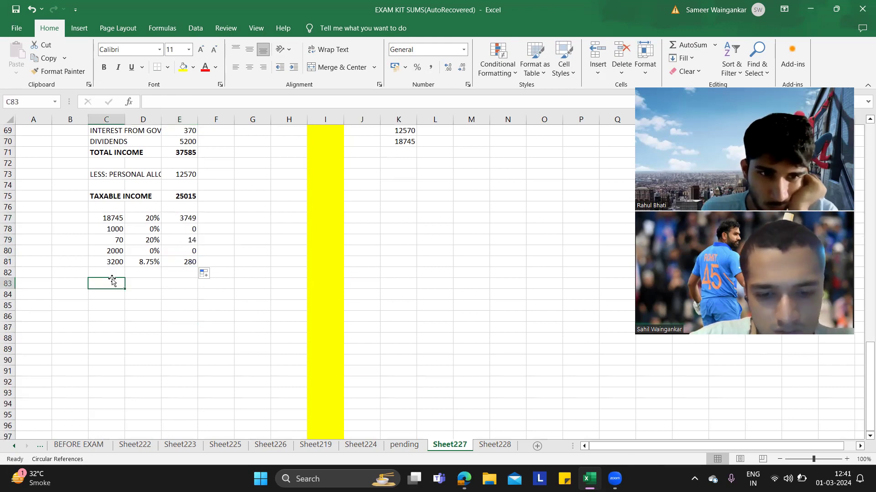
{"action": "type", "text": "C"}
{"action": "type", "text": "(8.75%)"}
{"action": "key", "text": "BackSpace"}
{"action": "key", "text": "BackSpace"}
{"action": "key", "text": "BackSpace"}
{"action": "key", "text": "BackSpace"}
{"action": "key", "text": "BackSpace"}
{"action": "key", "text": "BackSpace"}
{"action": "type", "text": "NCOME"}
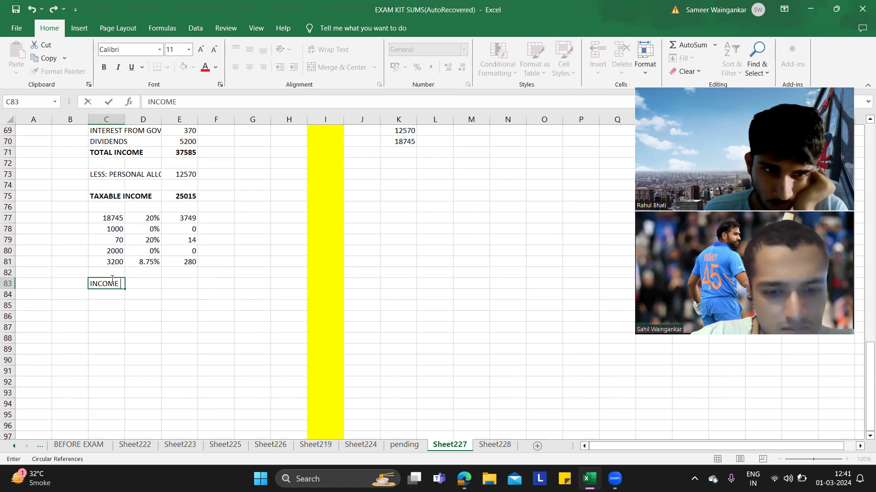
{"action": "type", "text": " TAX "}
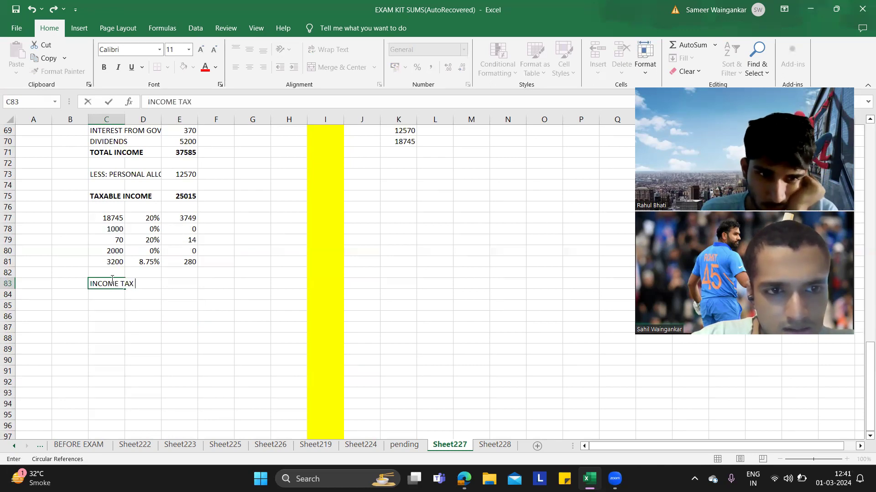
{"action": "type", "text": "LIABILITY"}
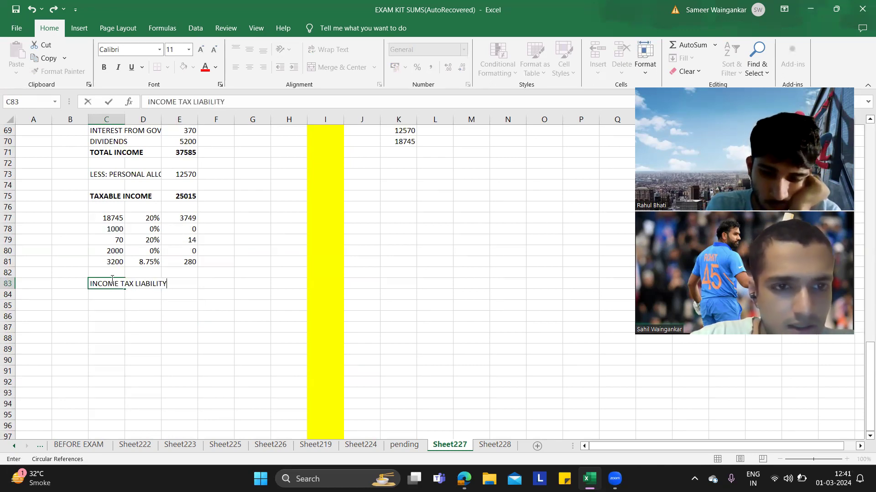
Total the tax amounts in E83 by summing the range E76:E82.
{"action": "key", "text": "Tab"}
{"action": "key", "text": "Tab"}
{"action": "type", "text": "=SUM("}
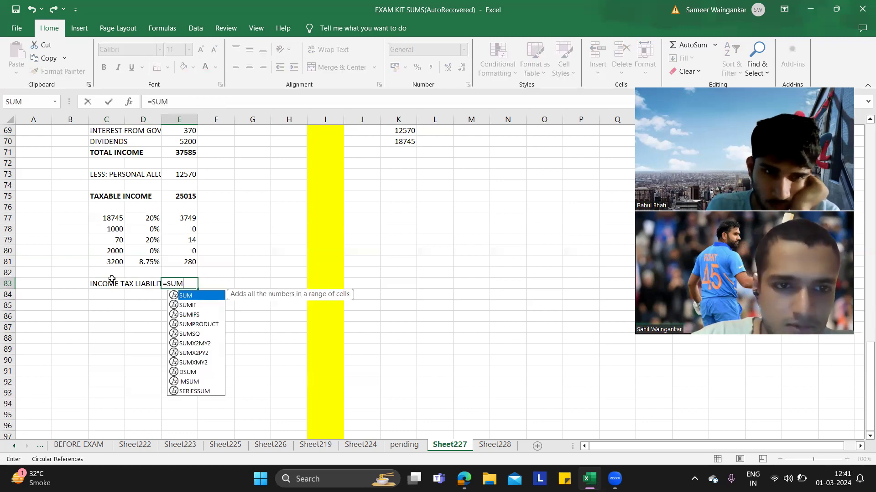
{"action": "key", "text": "Up"}
{"action": "key", "text": "shift+Up"}
{"action": "key", "text": "shift+Up"}
{"action": "key", "text": "shift+Up"}
{"action": "key", "text": "shift+Up"}
{"action": "key", "text": "shift+Up"}
{"action": "key", "text": "shift+Up"}
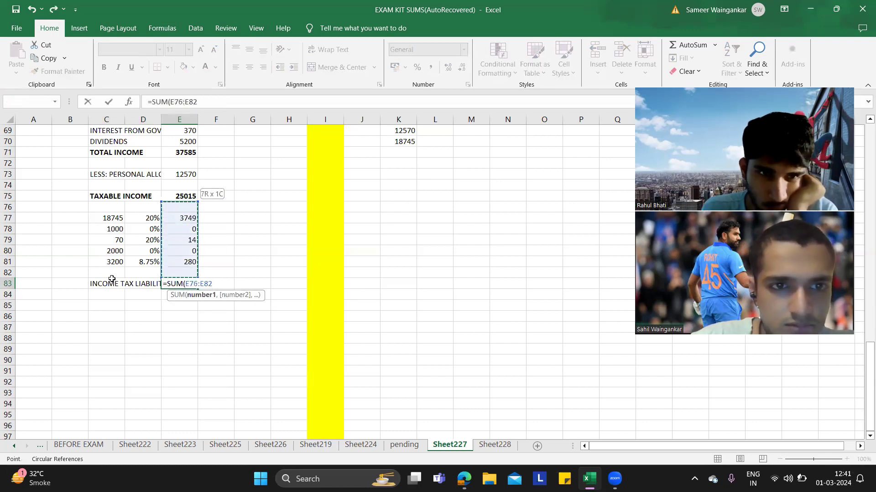
{"action": "key", "text": "Return"}
Label cell C85 as LESS: PAYMENTS ON ACCOUNTS.
{"action": "key", "text": "alt+Tab"}
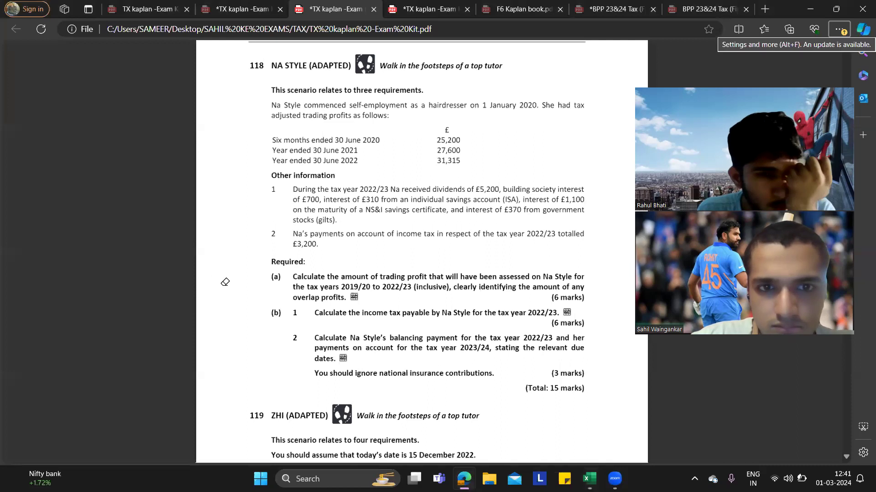
{"action": "key", "text": "alt+Tab"}
{"action": "left_click", "coordinate": [104, 297]}
{"action": "left_click", "coordinate": [110, 305]}
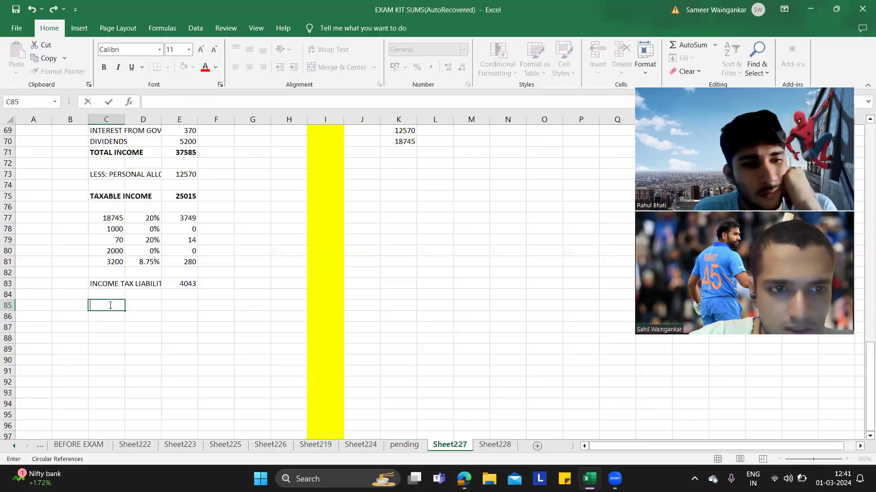
{"action": "type", "text": "LESS: PO"}
{"action": "type", "text": "YEN"}
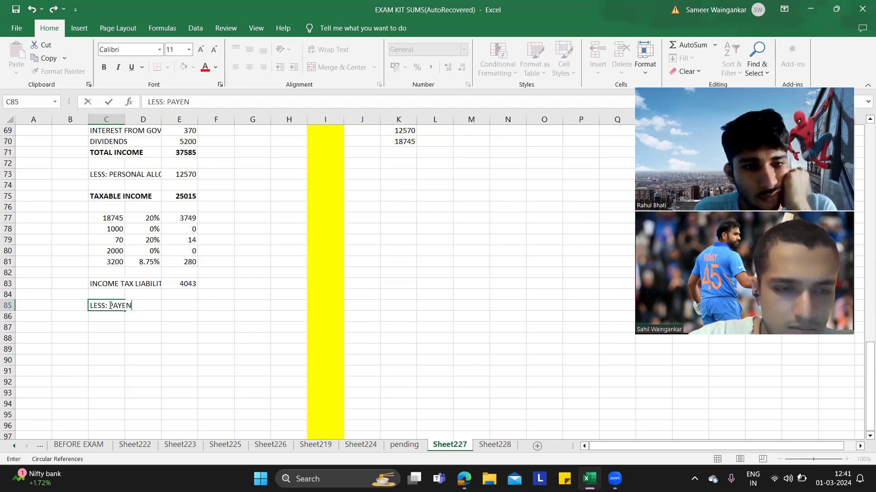
{"action": "key", "text": "BackSpace"}
{"action": "key", "text": "BackSpace"}
{"action": "type", "text": "MENTS ON ACCOUNTS"}
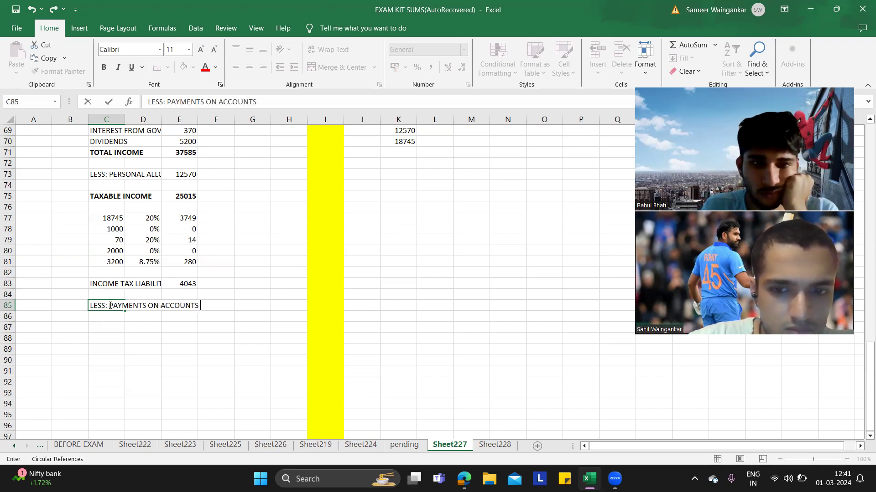
Look up the payments on account in question 118 of the exam kit PDF and enter 3200 in E85.
{"action": "key", "text": "Tab"}
{"action": "key", "text": "alt+Tab"}
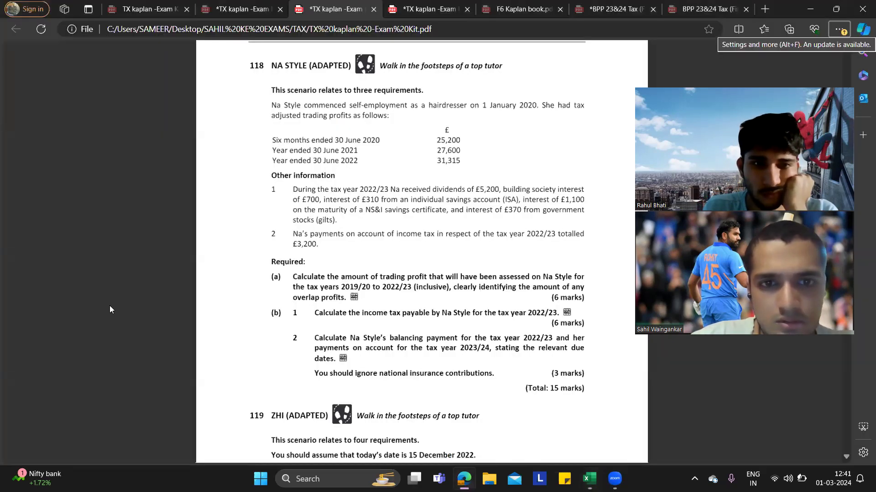
{"action": "key", "text": "alt+Tab"}
{"action": "type", "text": "3200"}
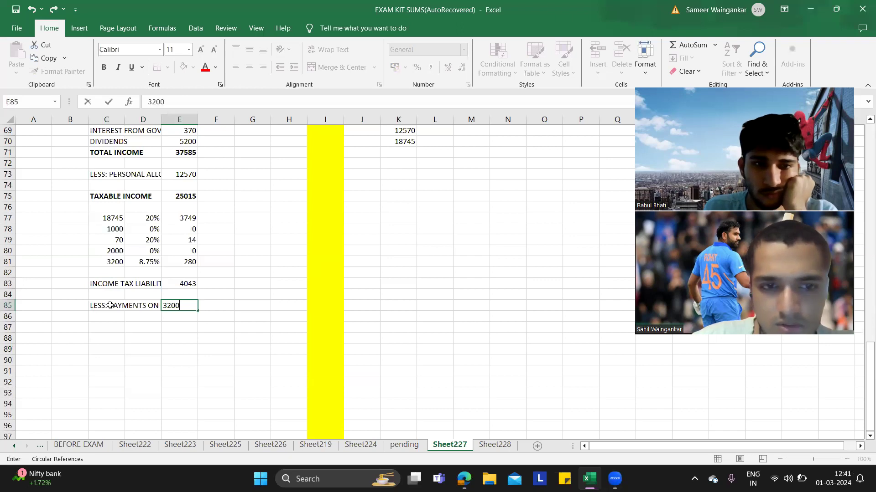
{"action": "key", "text": "Return"}
Calculate the tax payable in E87 by subtracting the payments on account in E85 from the liability in E83.
{"action": "key", "text": "Return"}
{"action": "type", "text": "="}
{"action": "key", "text": "Up"}
{"action": "key", "text": "Up"}
{"action": "key", "text": "Up"}
{"action": "key", "text": "Up"}
{"action": "type", "text": "-"}
{"action": "key", "text": "Up"}
{"action": "key", "text": "Up"}
{"action": "key", "text": "Return"}
Label cell C87 as INCOME TAX PAYABLE and make the cells C87 to E87 bold.
{"action": "key", "text": "Left"}
{"action": "key", "text": "Left"}
{"action": "key", "text": "Up"}
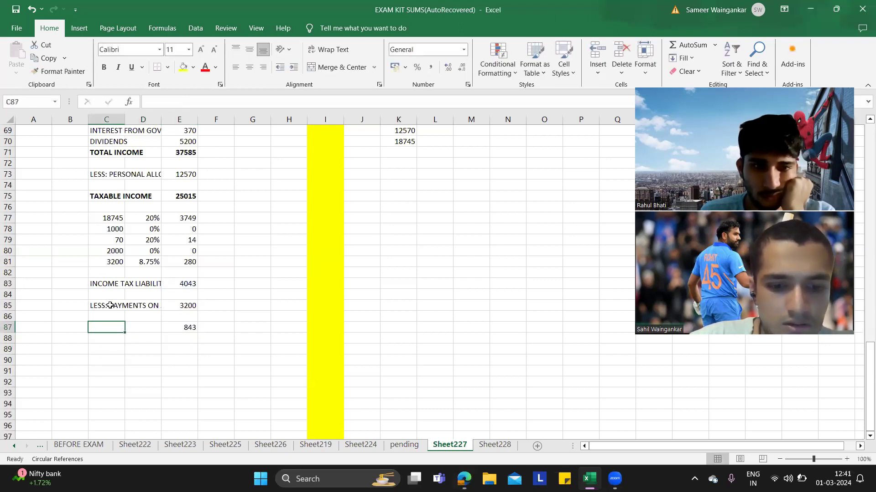
{"action": "type", "text": "INCOME TA"}
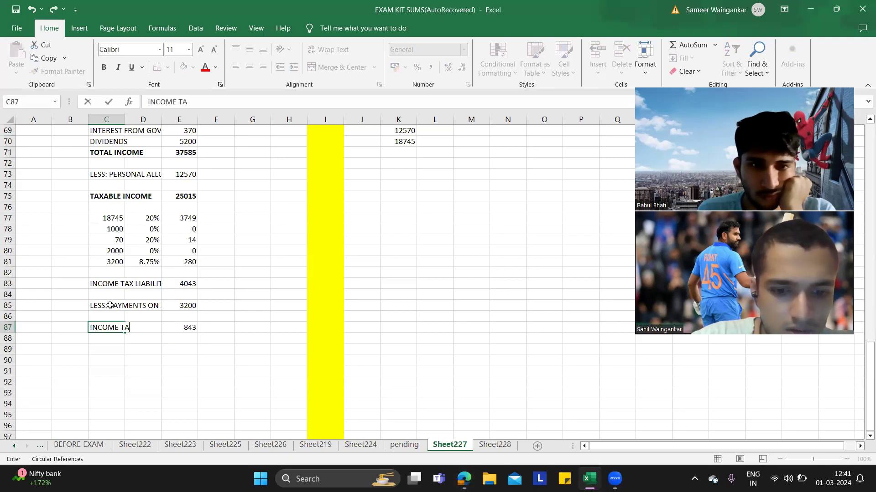
{"action": "type", "text": "X PYABLE"}
{"action": "key", "text": "BackSpace"}
{"action": "key", "text": "BackSpace"}
{"action": "key", "text": "BackSpace"}
{"action": "key", "text": "BackSpace"}
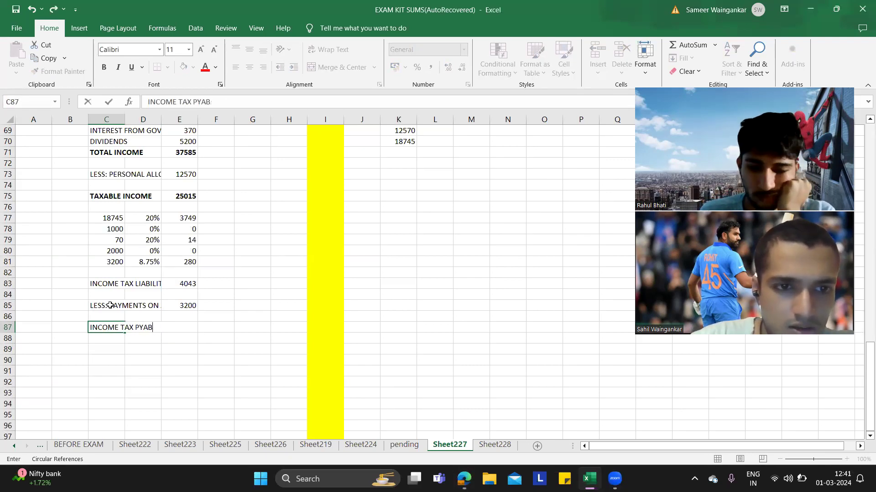
{"action": "type", "text": "AYABLE"}
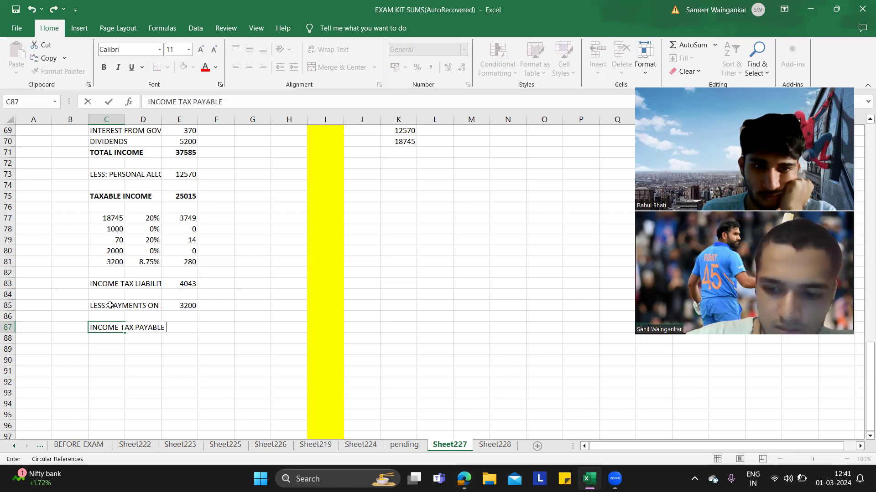
{"action": "key", "text": "ctrl+Return"}
{"action": "key", "text": "shift+Right"}
{"action": "key", "text": "shift+Right"}
{"action": "key", "text": "ctrl+b"}
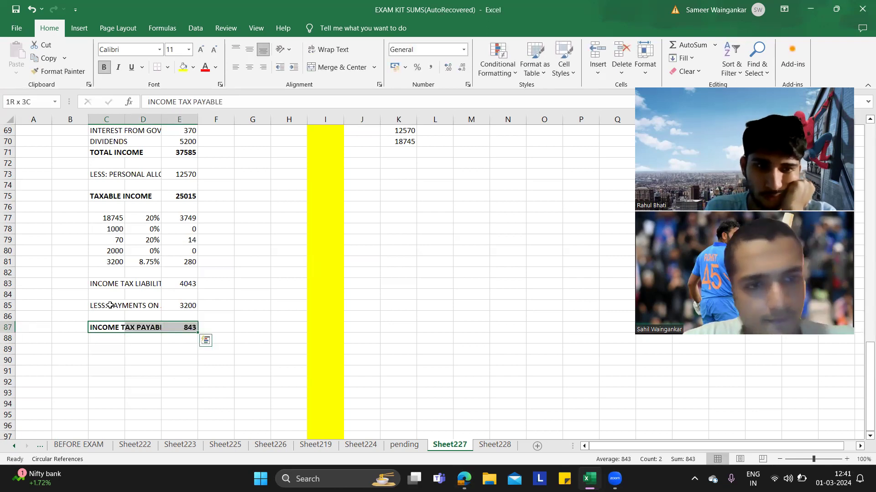
{"action": "left_click", "coordinate": [289, 329]}
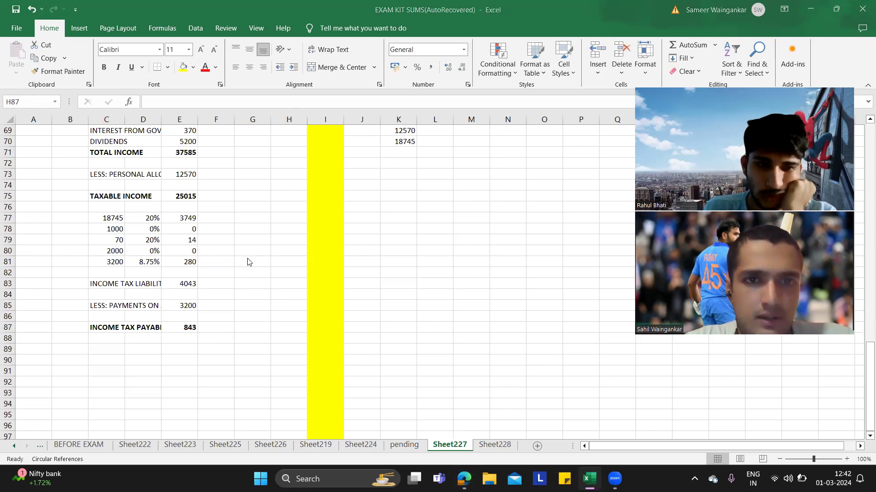
Switch to the exam kit PDF in Edge and compare the part (b) model answer and tax payments with question 118's requirements.
{"action": "key", "text": "alt+Tab"}
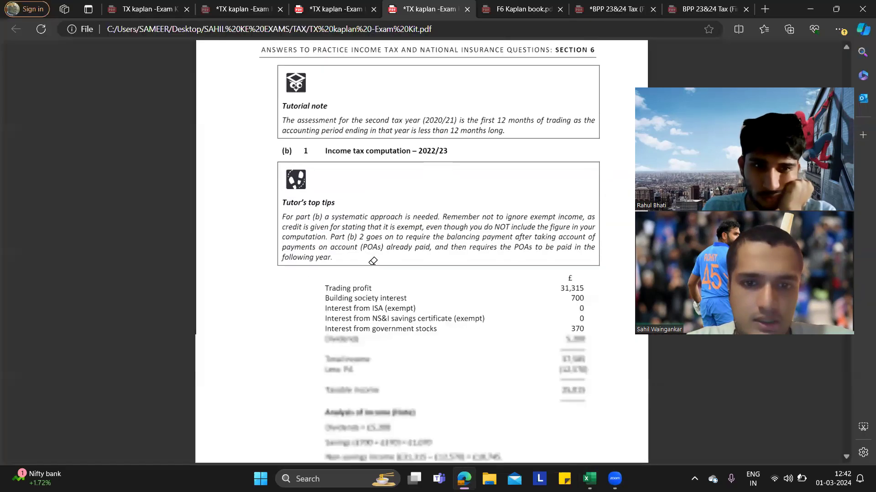
{"action": "scroll", "coordinate": [373, 261], "scroll_direction": "down", "scroll_amount": 1}
{"action": "scroll", "coordinate": [373, 261], "scroll_direction": "down", "scroll_amount": 2}
{"action": "scroll", "coordinate": [373, 261], "scroll_direction": "down", "scroll_amount": 4}
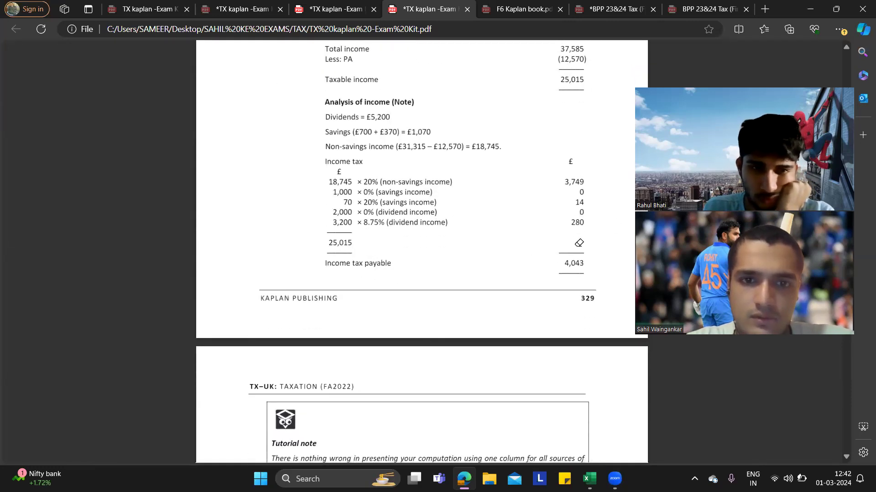
{"action": "scroll", "coordinate": [578, 242], "scroll_direction": "down", "scroll_amount": 4}
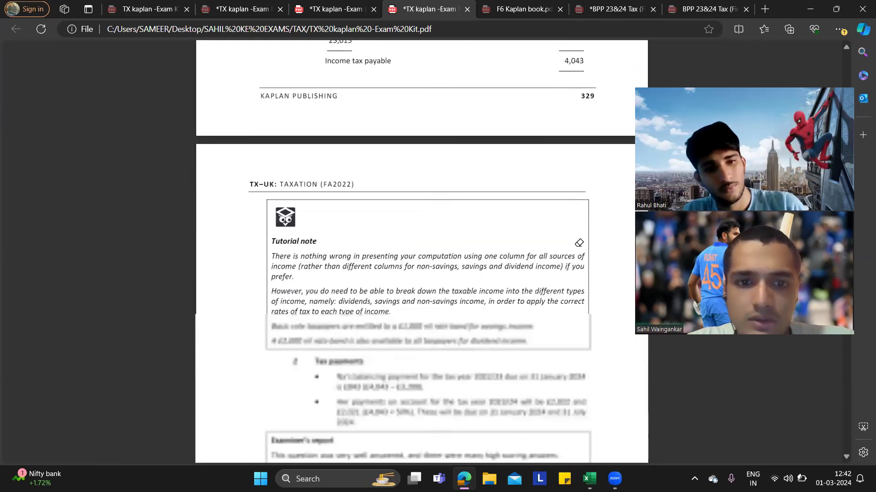
{"action": "key", "text": "alt"}
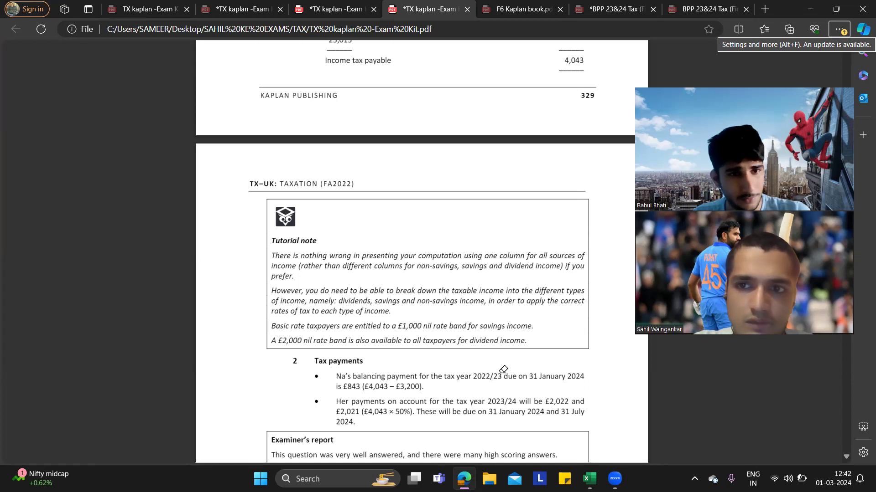
{"action": "key", "text": "ctrl+shift+Tab"}
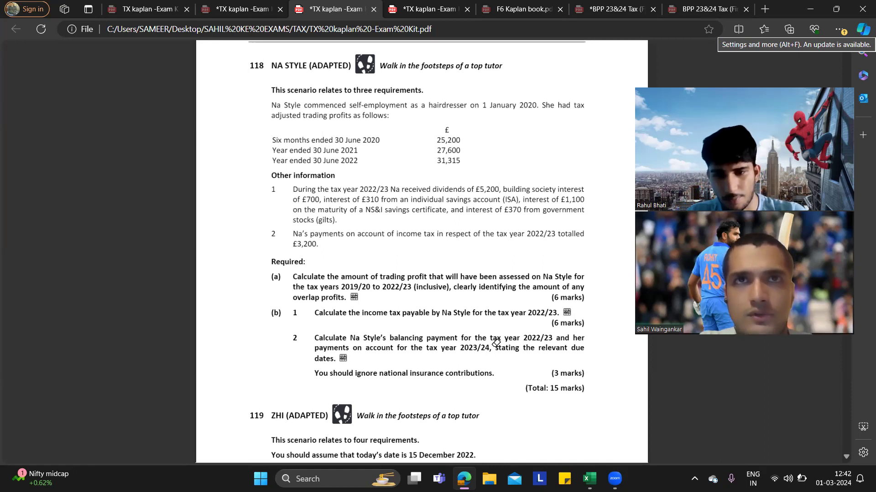
{"action": "left_click", "coordinate": [425, 17]}
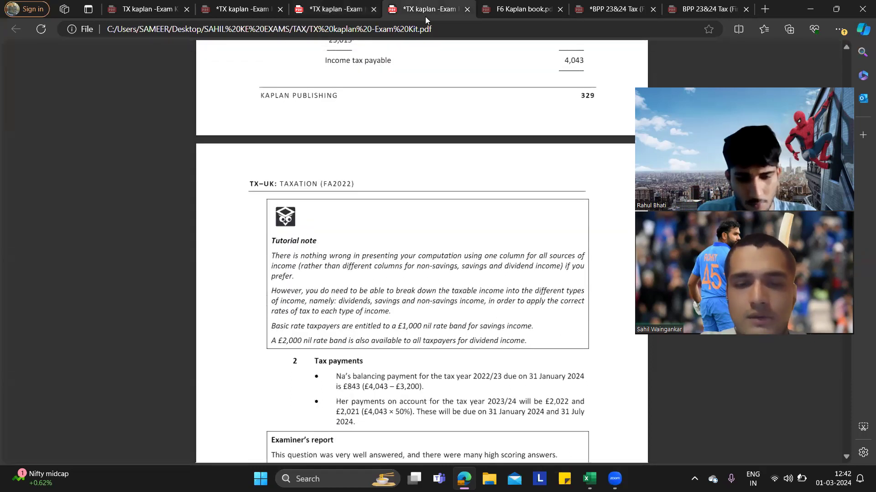
{"action": "left_click", "coordinate": [349, 5]}
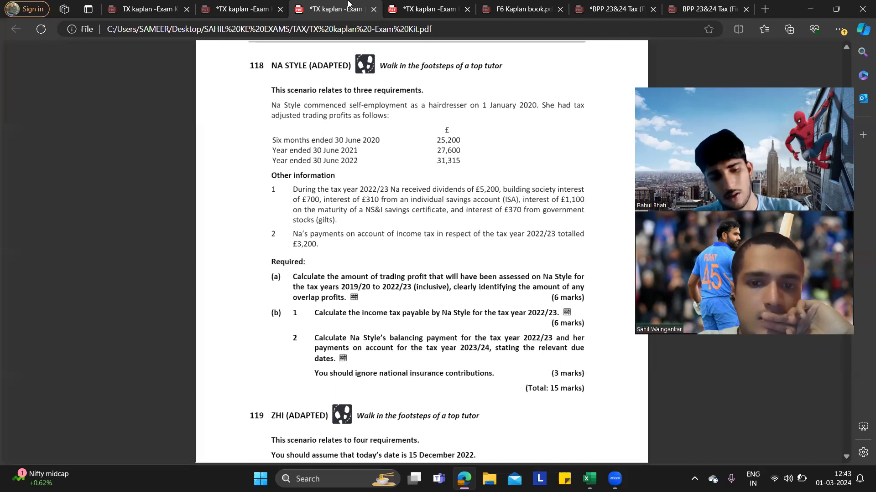